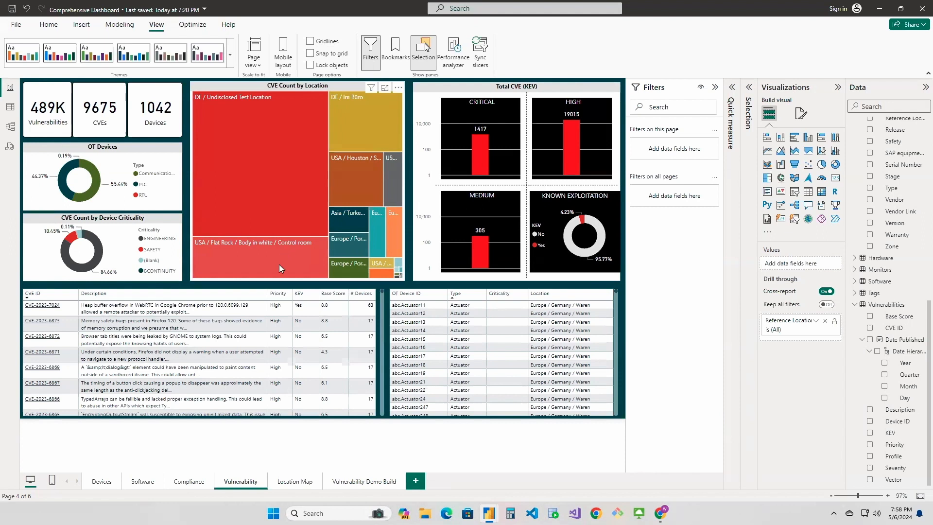
# Add a card visual to the Vulnerability Demo Build page and shrink it to a small tile in the canvas's upper-left corner
pyautogui.moveTo(278, 263)
pyautogui.click(355, 483)
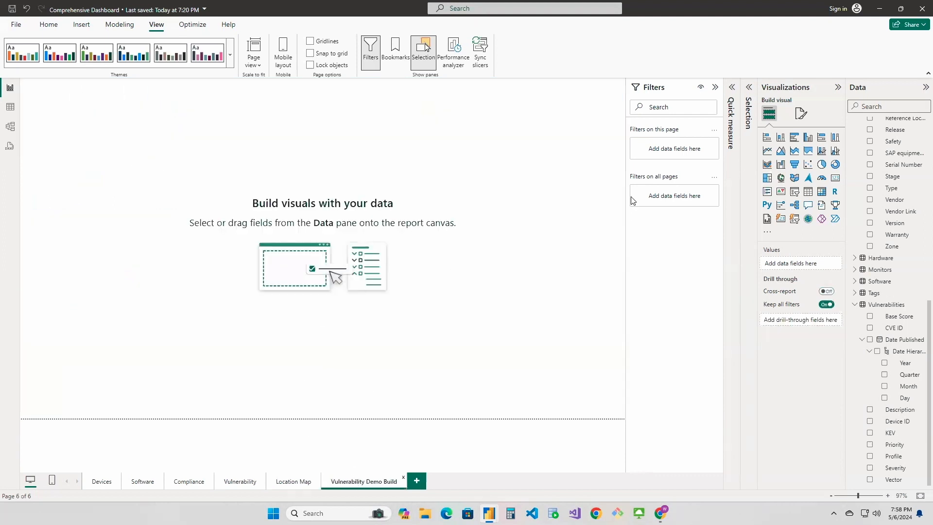
pyautogui.click(836, 179)
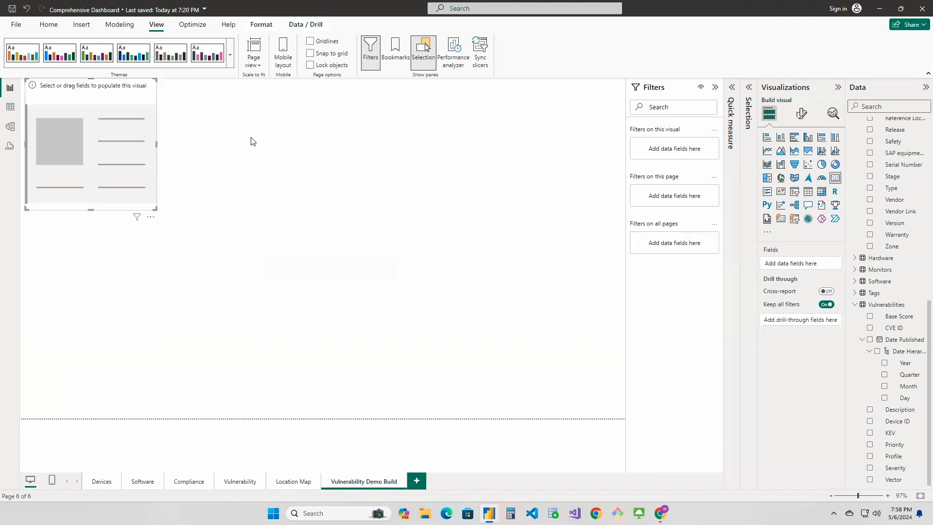
pyautogui.moveTo(155, 209); pyautogui.dragTo(95, 137)
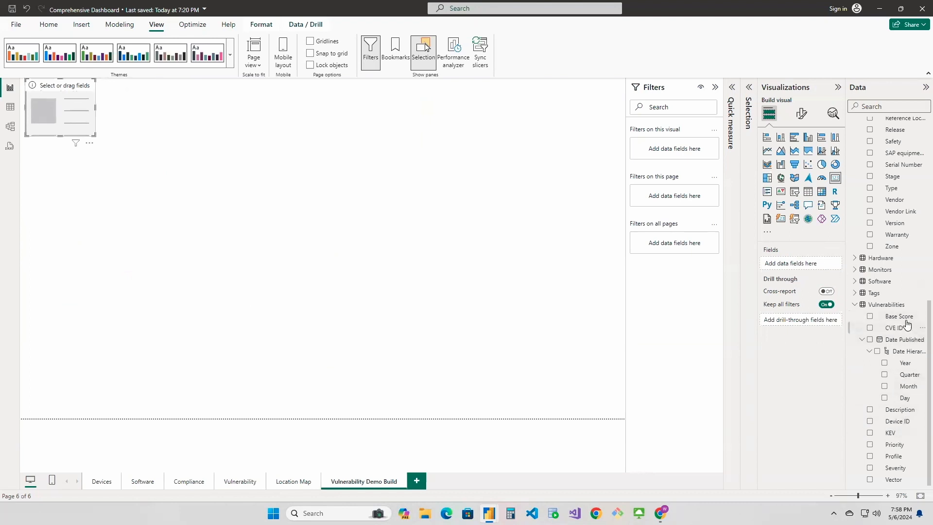
# Examine which field and aggregation the Vulnerabilities card uses on the finished Vulnerability page
pyautogui.click(241, 481)
pyautogui.click(56, 108)
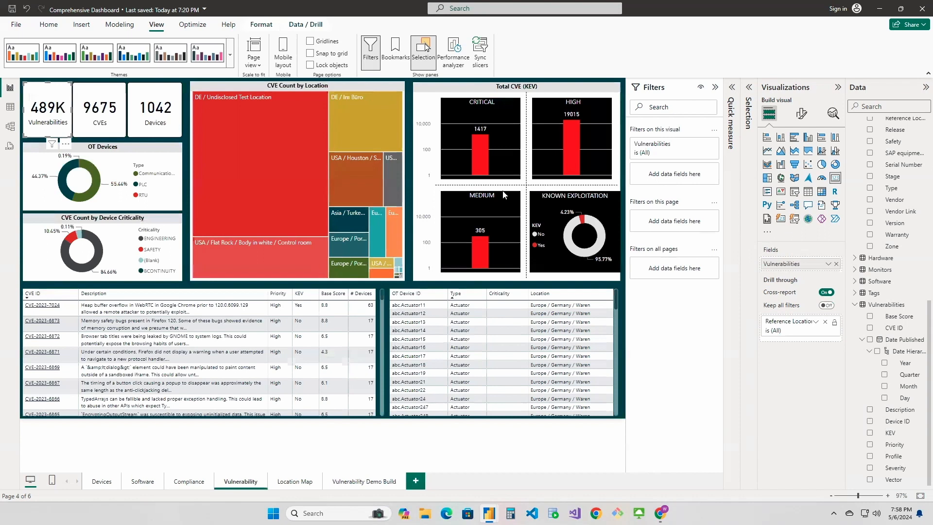
pyautogui.click(827, 265)
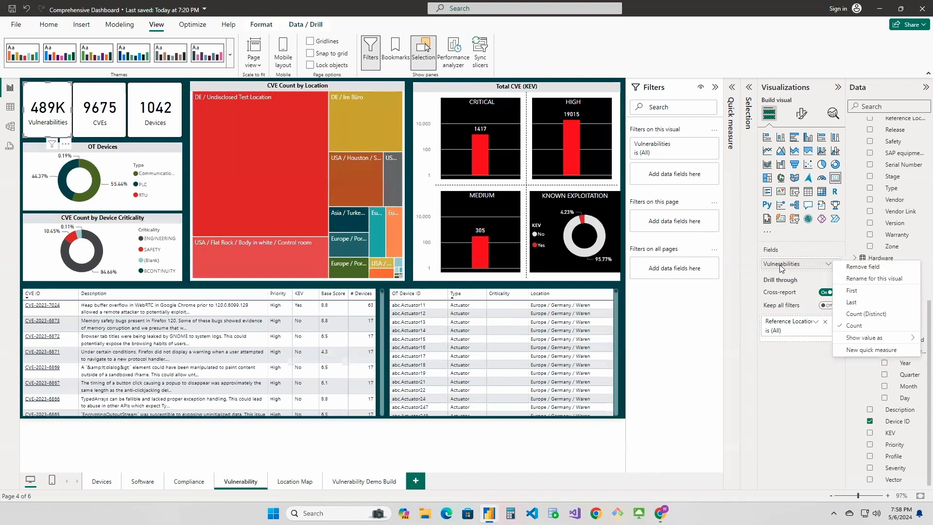
pyautogui.click(756, 274)
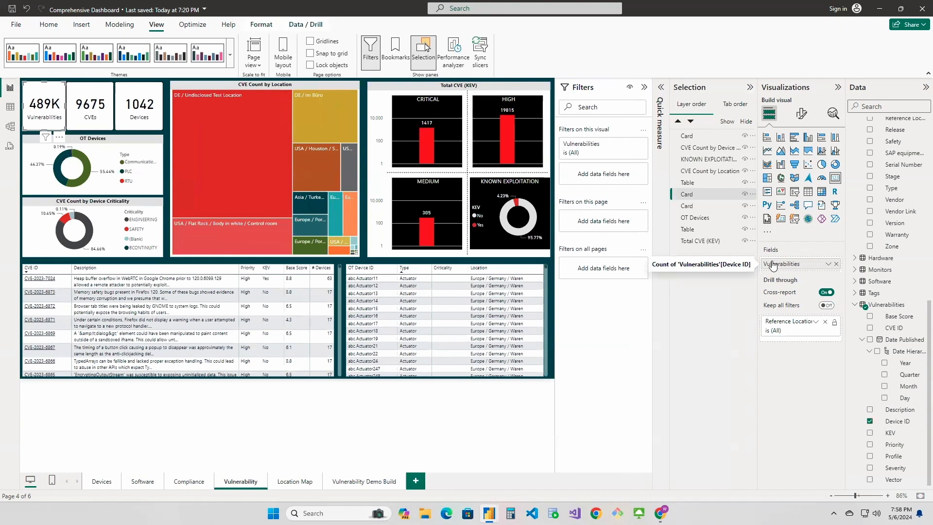
pyautogui.click(752, 89)
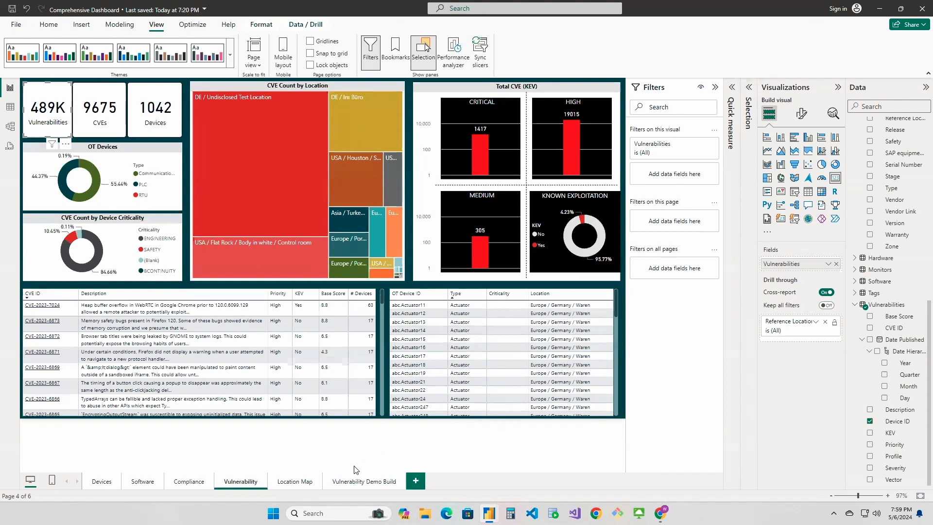
# Populate the empty card on the Vulnerability Demo Build page with Device ID from the Vulnerabilities table, aggregated as Count
pyautogui.click(350, 480)
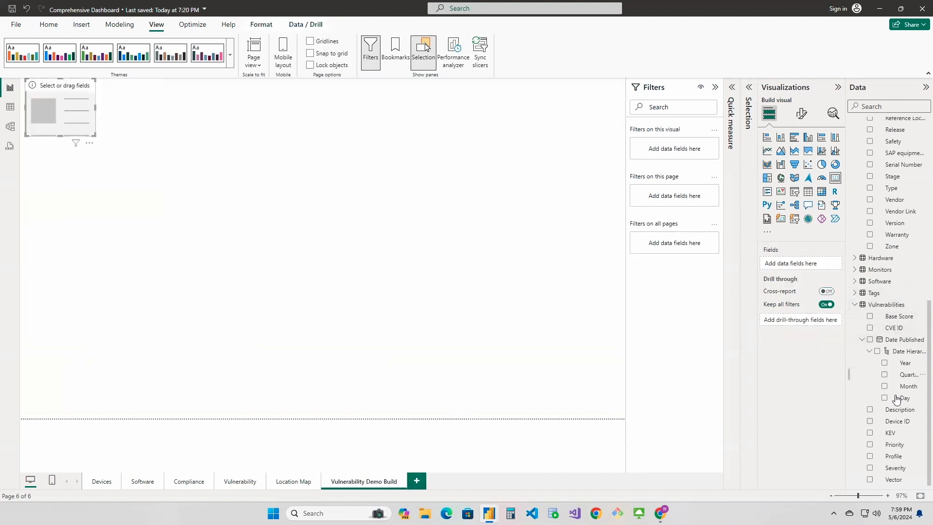
pyautogui.moveTo(896, 422); pyautogui.dragTo(805, 263)
pyautogui.click(827, 264)
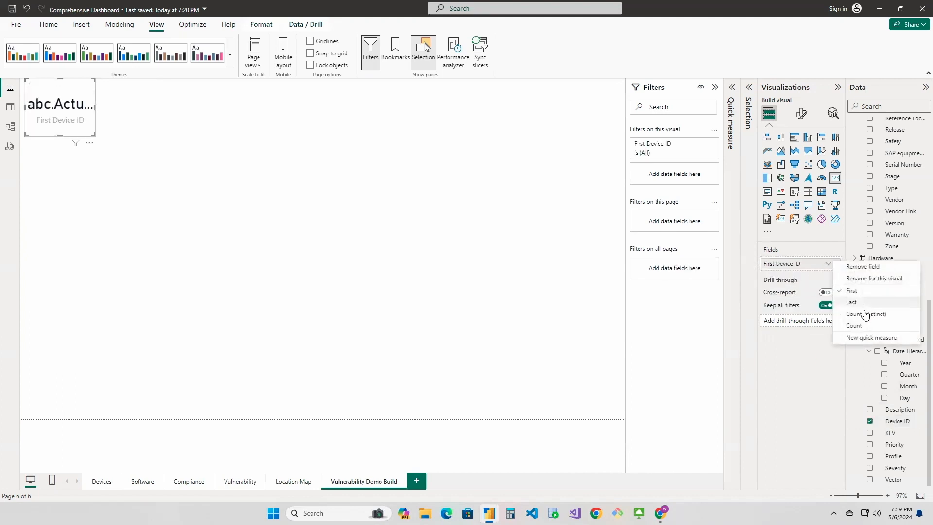
pyautogui.click(855, 325)
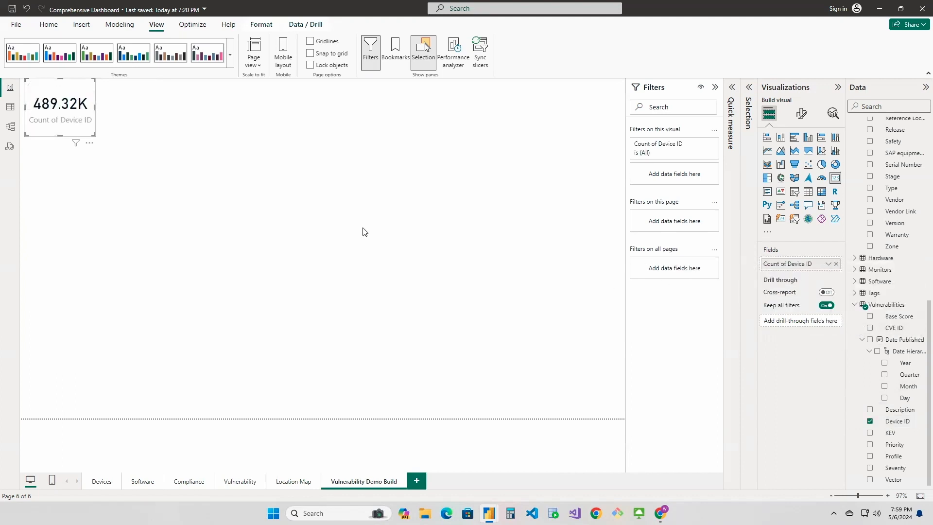
# Rename the card's field to Vulnerabilities for this visual
pyautogui.click(826, 265)
pyautogui.click(862, 280)
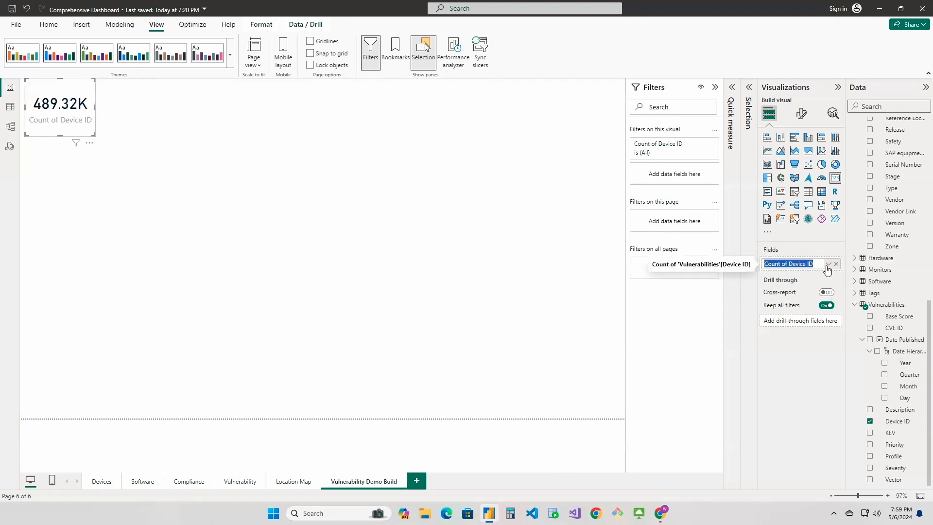
pyautogui.write('Vulnerabilities')
pyautogui.press('Return')
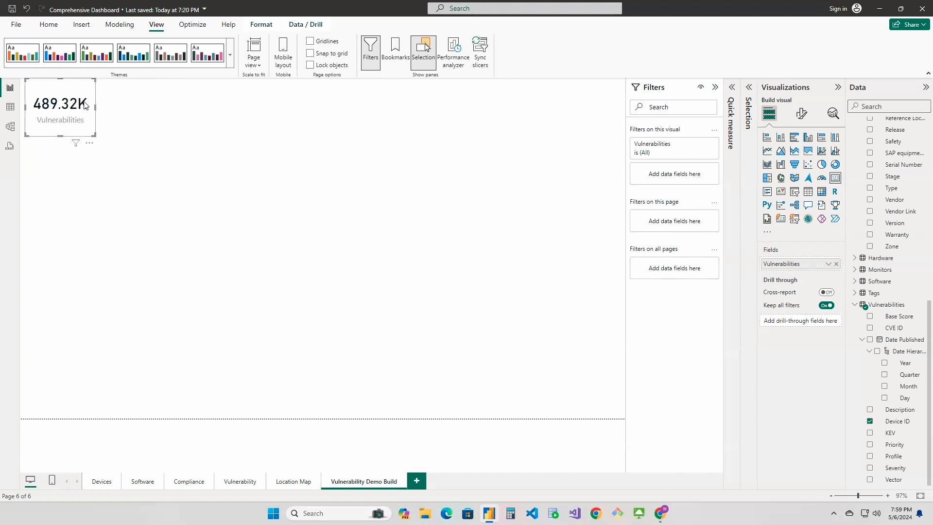
# Set the card's callout value to 0 decimal places and make the card slightly smaller
pyautogui.click(801, 115)
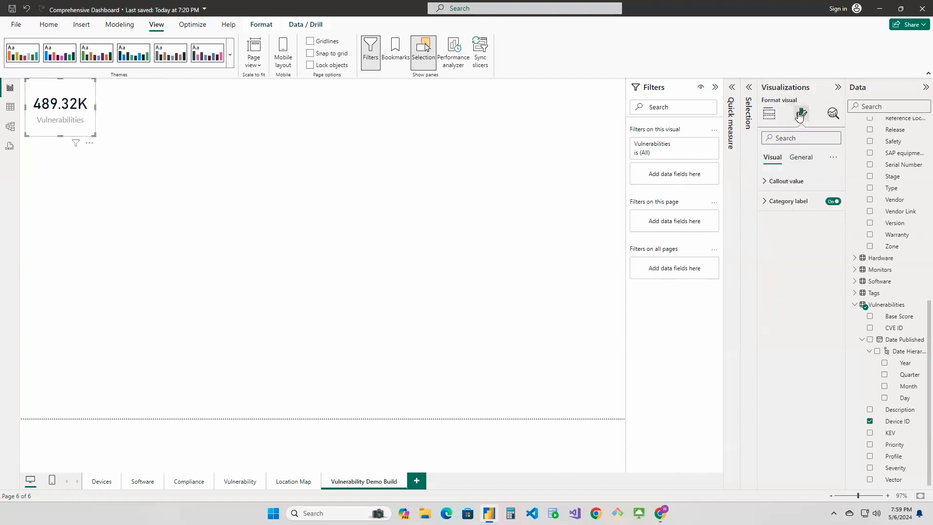
pyautogui.click(767, 184)
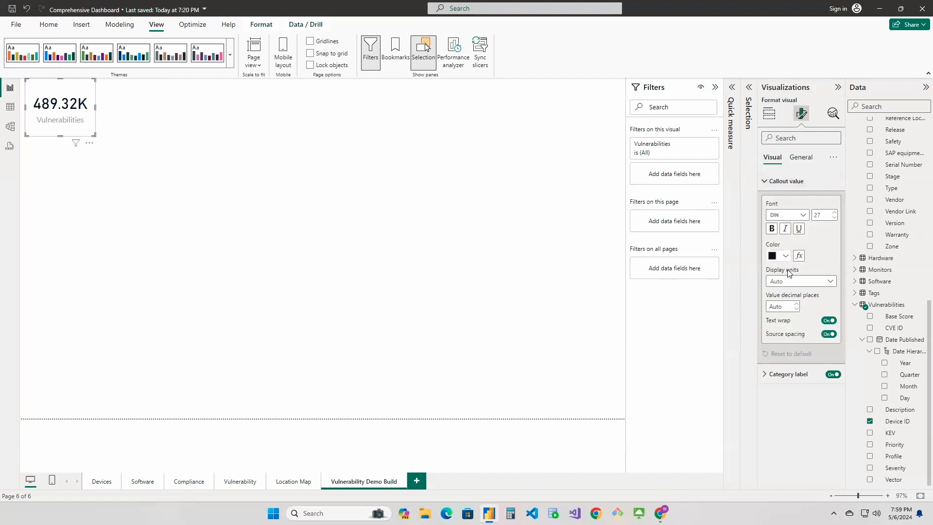
pyautogui.click(796, 309)
pyautogui.moveTo(92, 133); pyautogui.dragTo(87, 134)
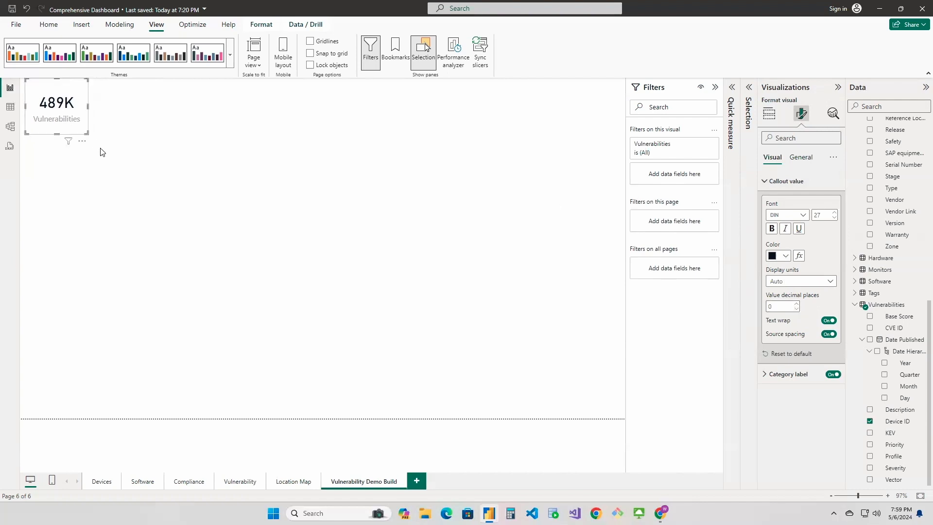
pyautogui.click(448, 165)
pyautogui.click(79, 108)
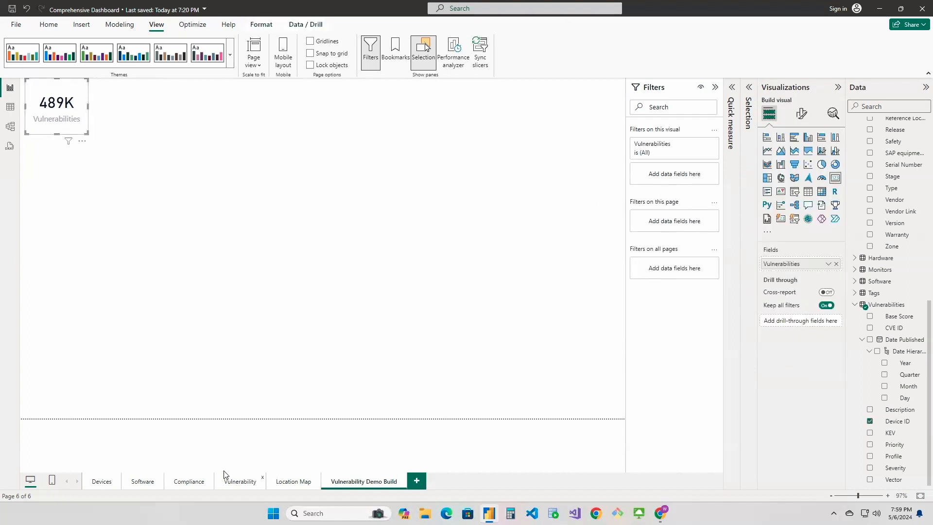
# Set the Vulnerability Demo Build page's canvas background to the dark teal theme color with 0% transparency, matching the Vulnerability page
pyautogui.click(247, 484)
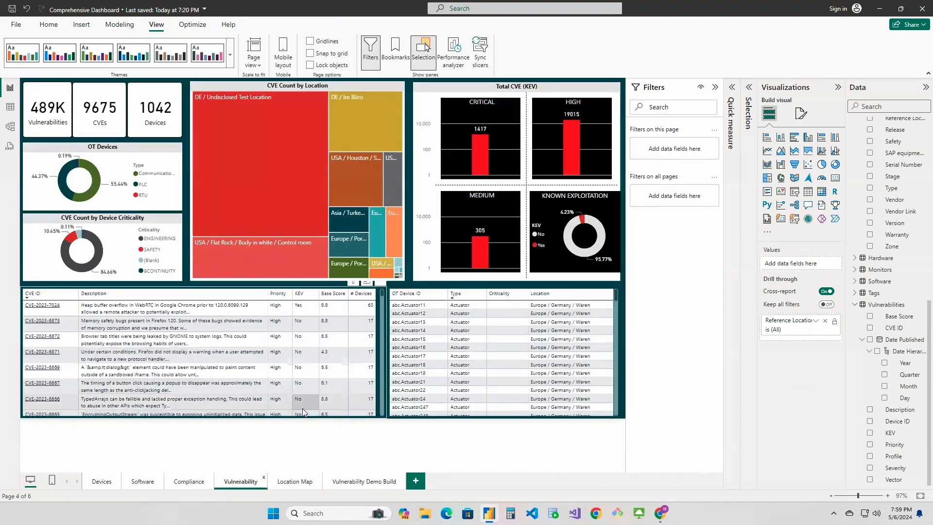
pyautogui.click(357, 483)
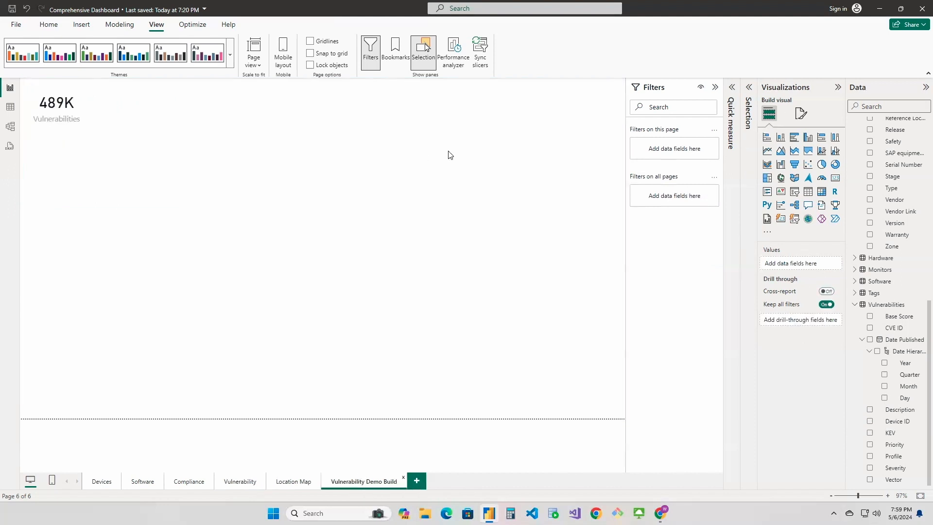
pyautogui.click(801, 114)
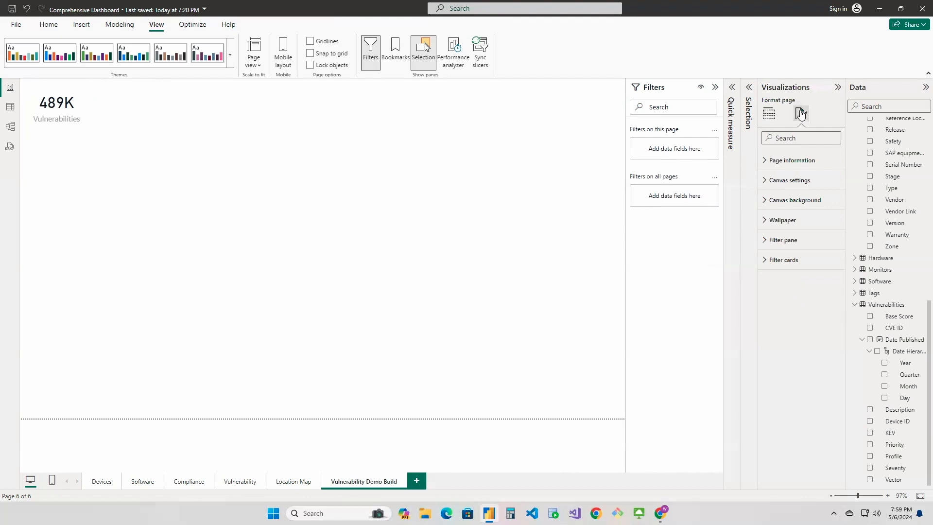
pyautogui.click(765, 201)
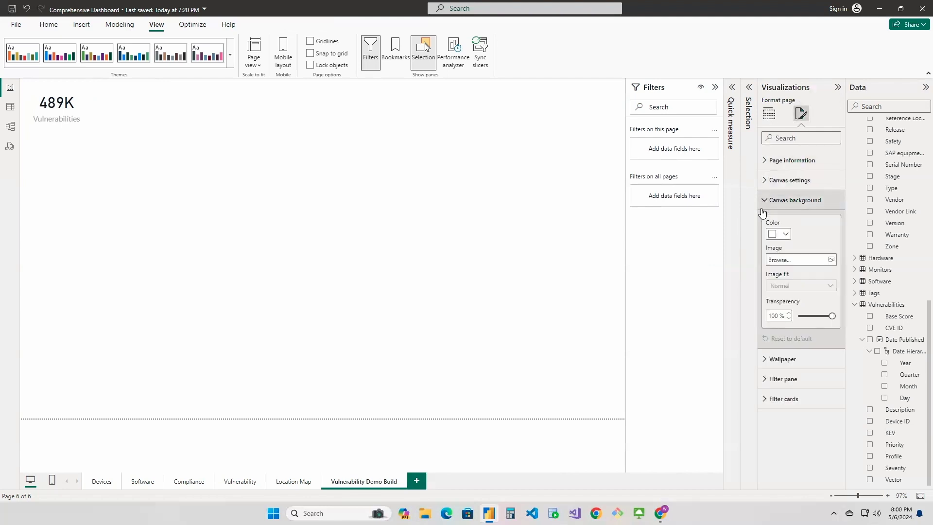
pyautogui.click(790, 235)
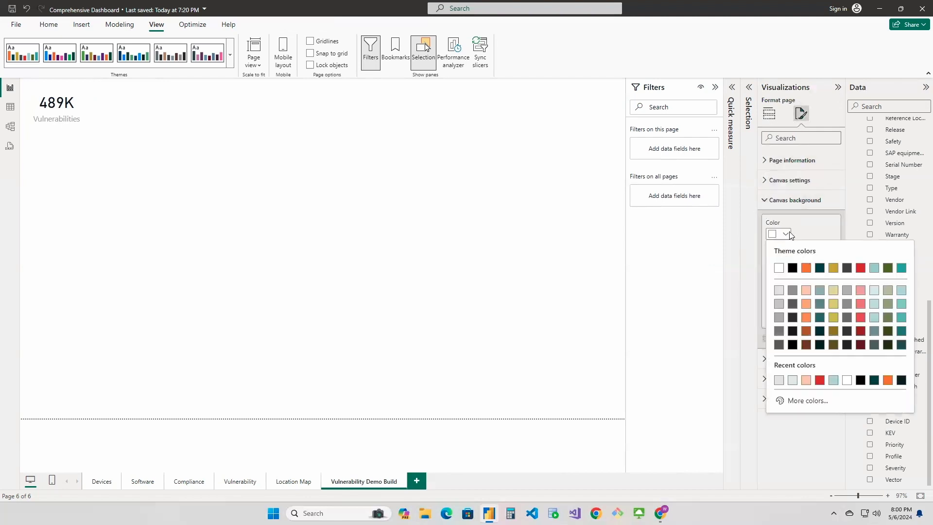
pyautogui.click(816, 268)
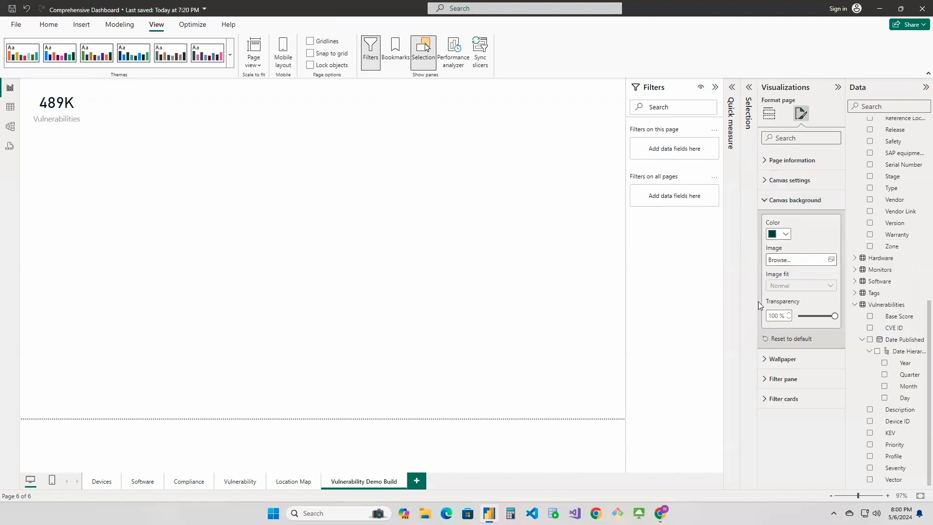
pyautogui.moveTo(811, 316); pyautogui.dragTo(755, 314)
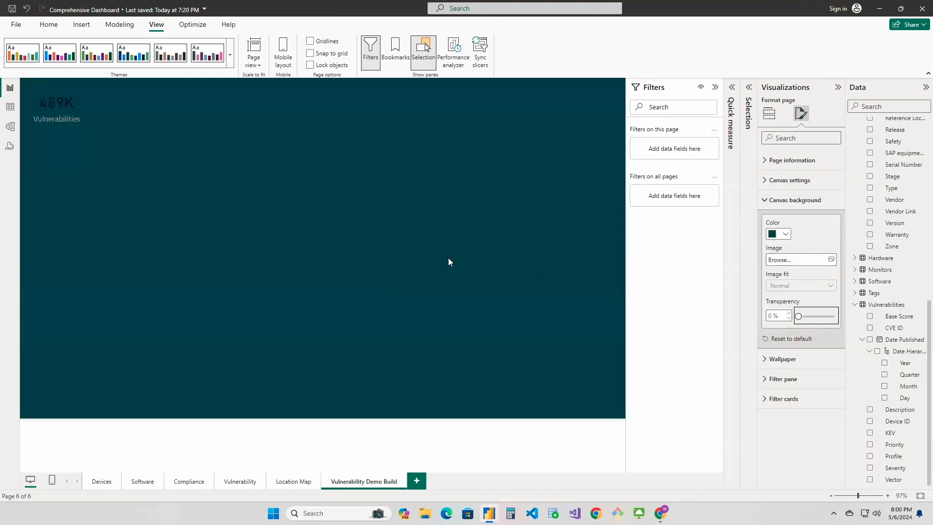
pyautogui.click(269, 177)
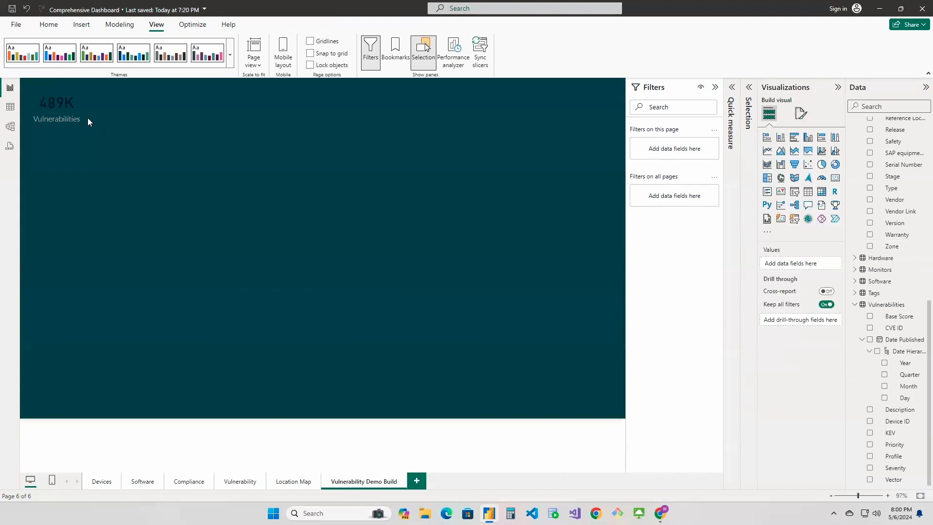
# Turn on the Vulnerabilities card's white background and set its transparency to 0%
pyautogui.click(80, 109)
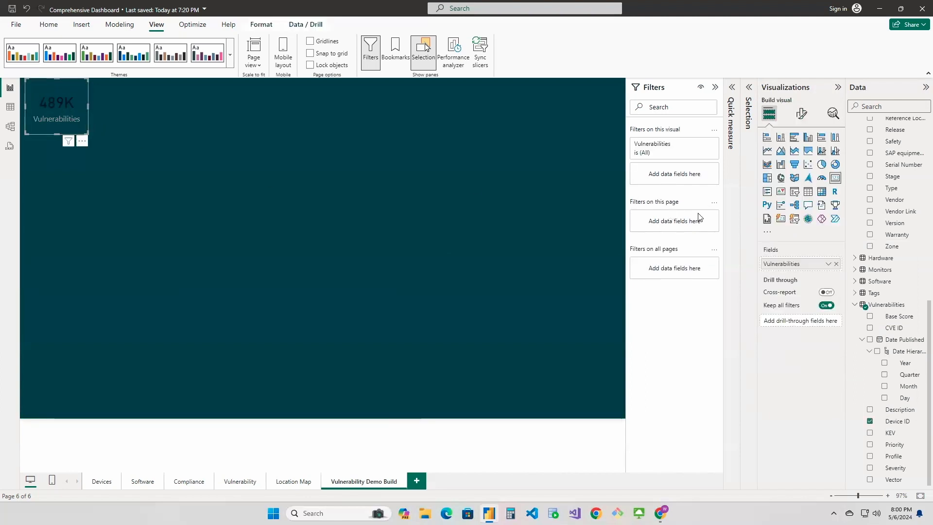
pyautogui.click(802, 113)
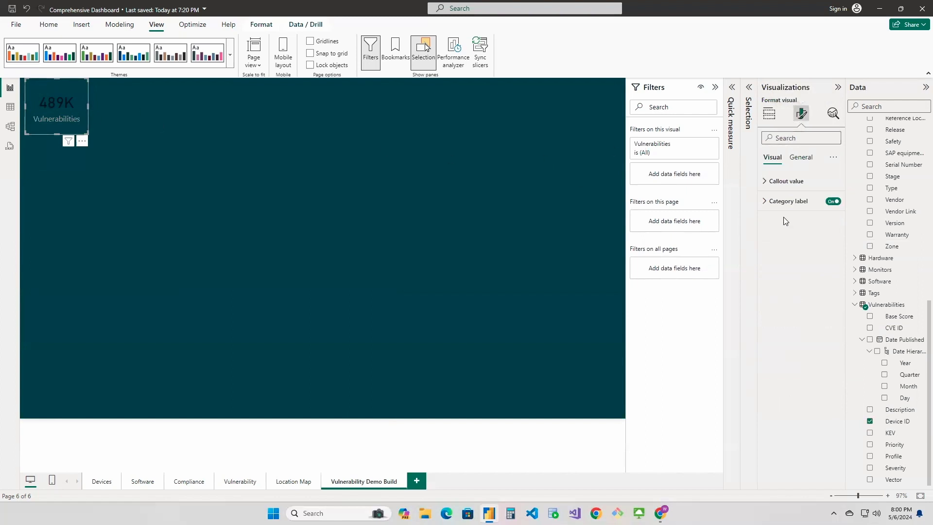
pyautogui.click(800, 158)
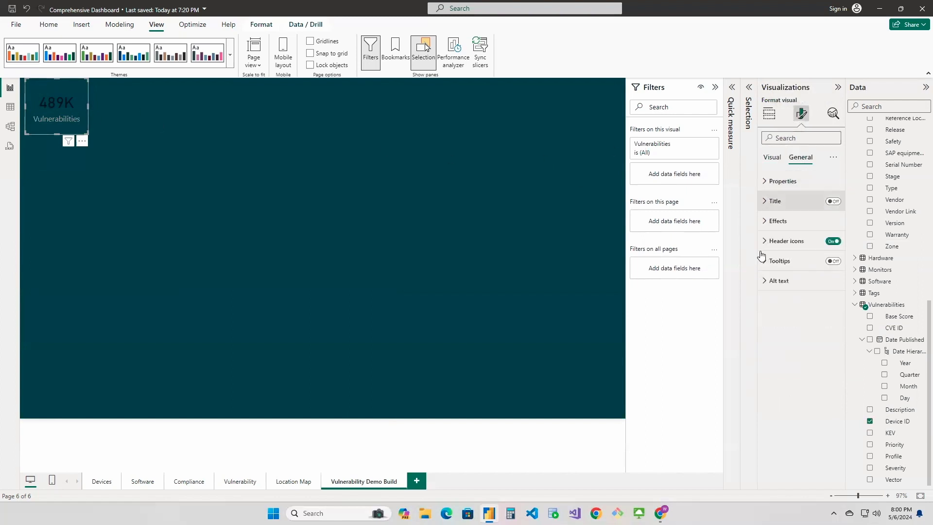
pyautogui.click(765, 221)
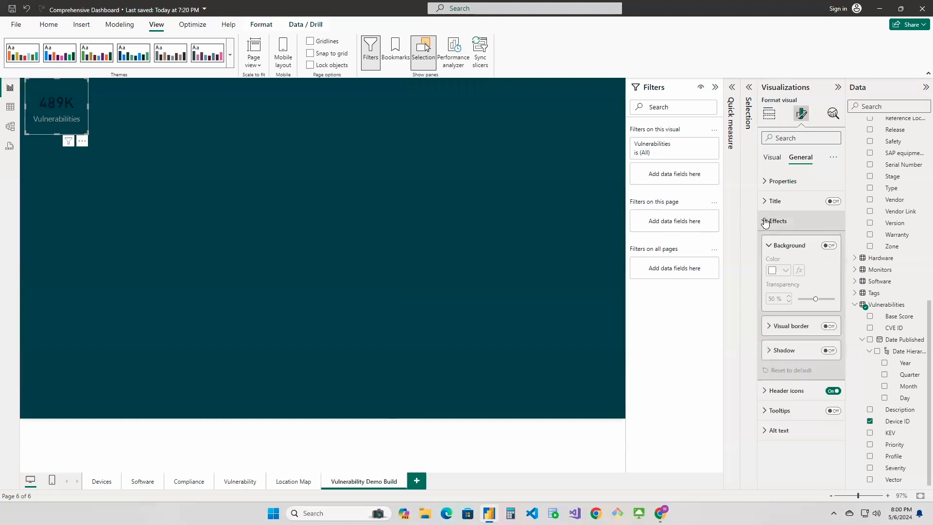
pyautogui.click(829, 246)
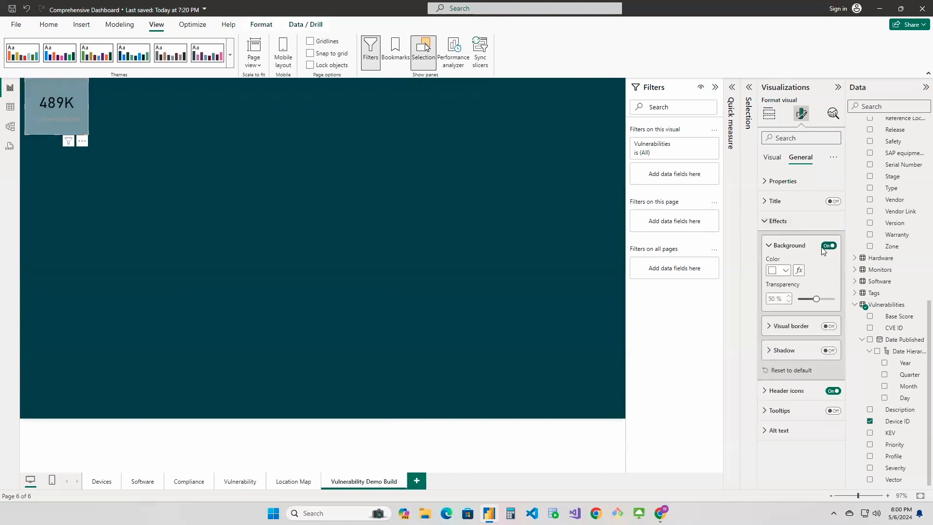
pyautogui.moveTo(817, 299); pyautogui.dragTo(777, 301)
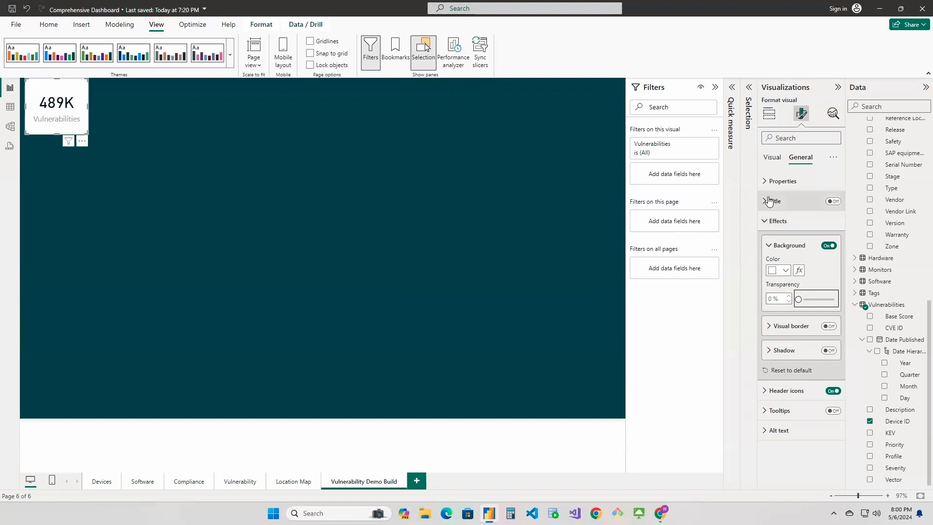
pyautogui.click(768, 221)
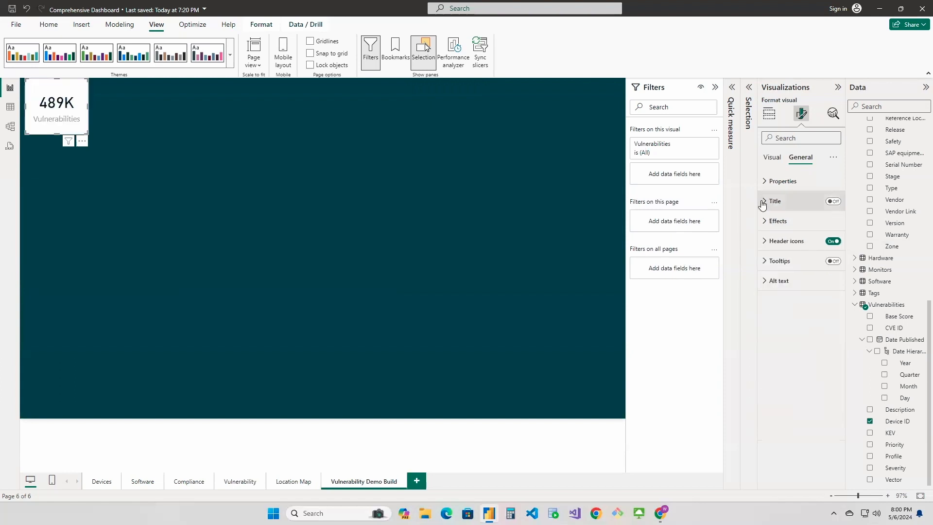
# Change the Vulnerabilities card's category label color to black
pyautogui.click(776, 161)
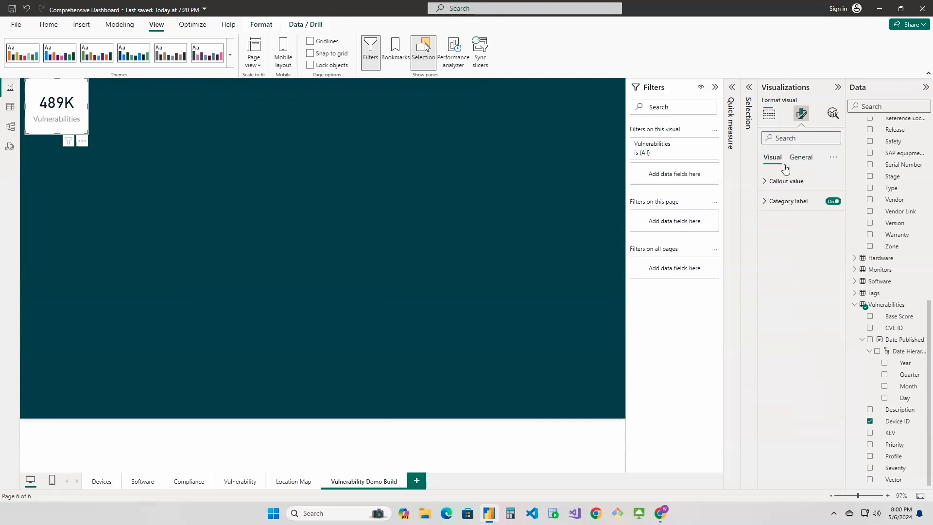
pyautogui.click(766, 201)
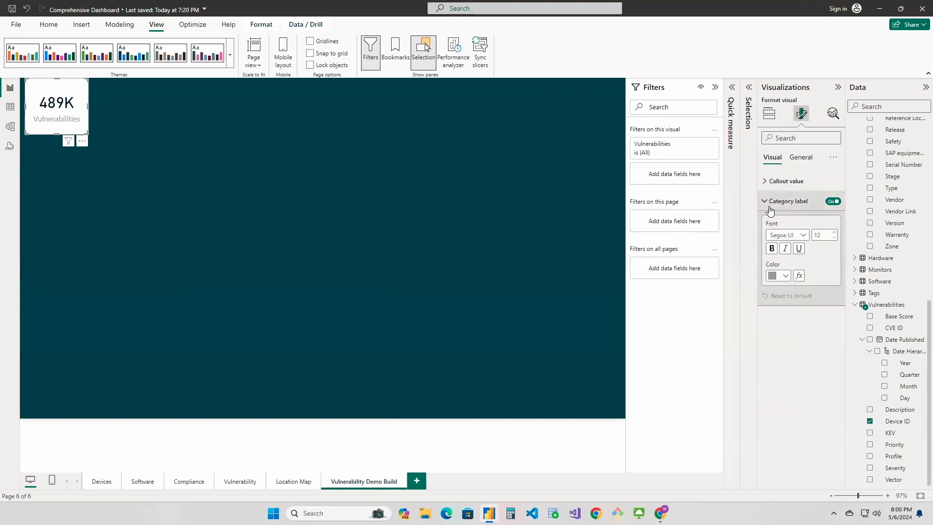
pyautogui.click(781, 276)
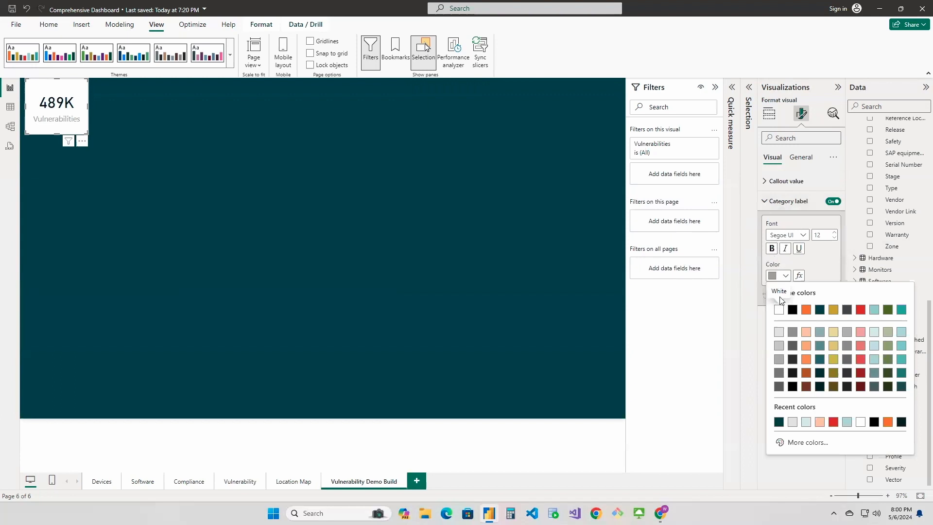
pyautogui.click(792, 310)
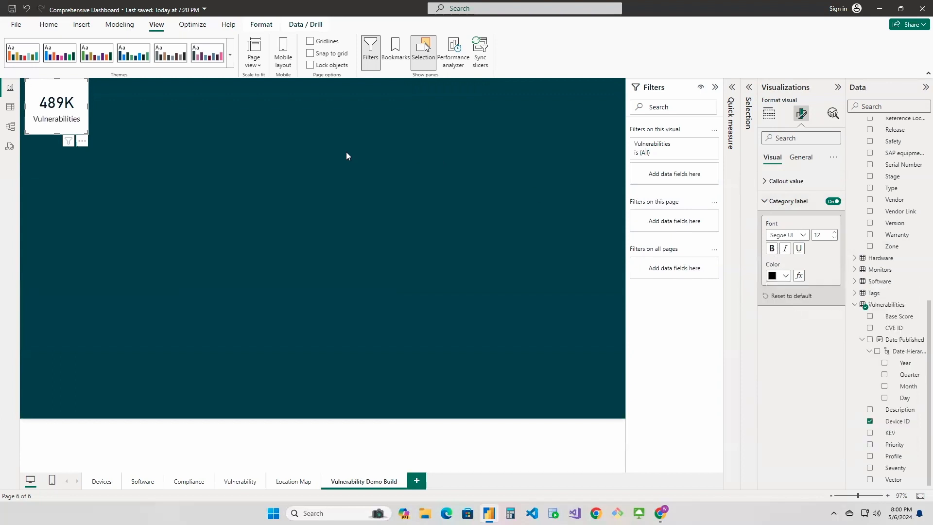
# Nudge the Vulnerabilities card slightly down and left toward the canvas's upper-left corner
pyautogui.click(170, 106)
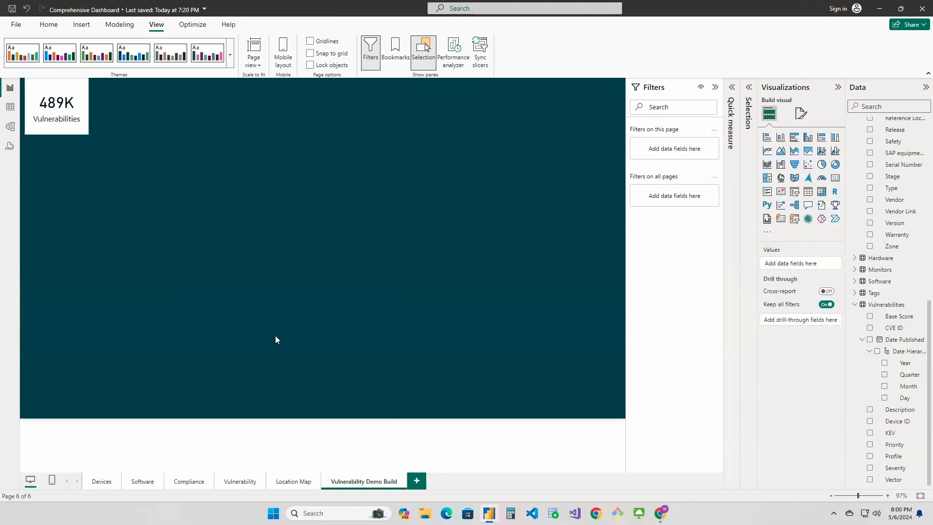
pyautogui.click(78, 97)
pyautogui.press('Down')
pyautogui.press('Left')
pyautogui.press('Left')
pyautogui.press('Left')
pyautogui.press('Down')
pyautogui.press('Left')
pyautogui.press('Left')
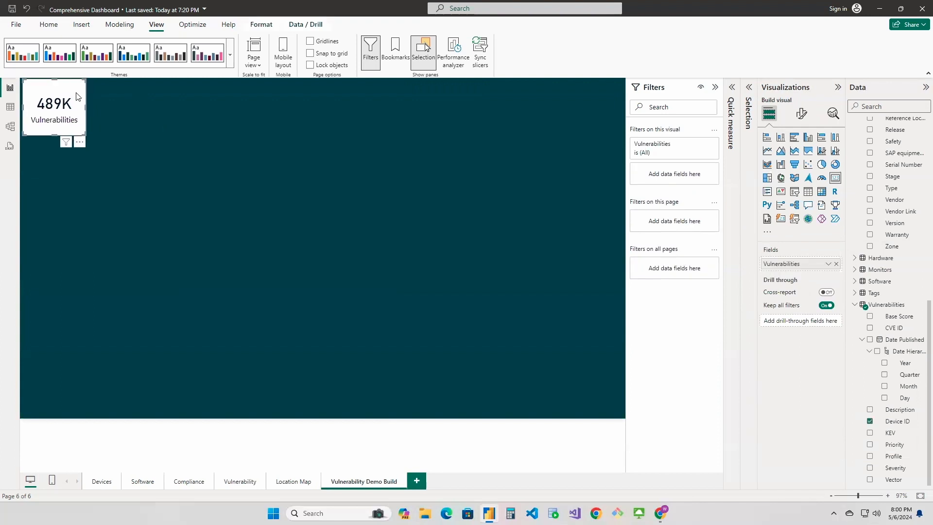
# Duplicate the Vulnerabilities card and place the copy right beside the original with a small gap
pyautogui.click(243, 482)
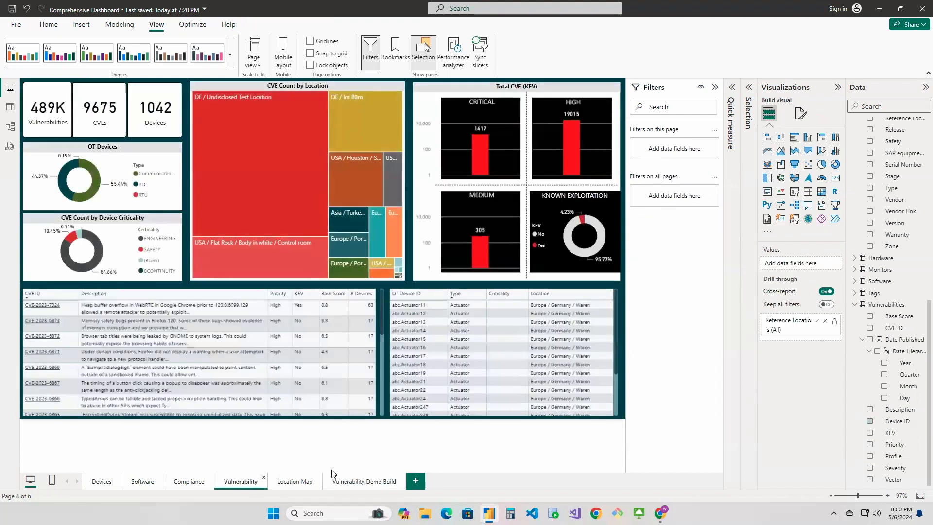
pyautogui.click(371, 482)
pyautogui.click(85, 99)
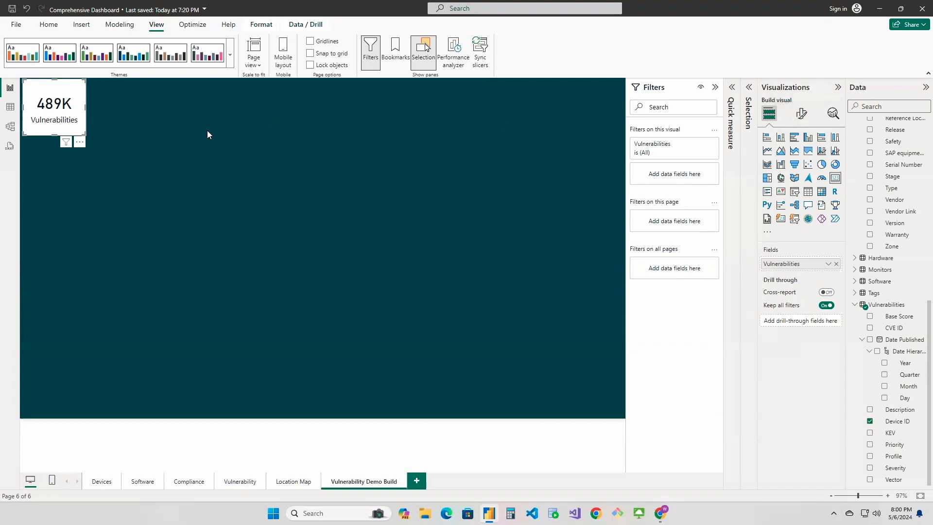
pyautogui.moveTo(83, 96); pyautogui.dragTo(107, 85)
pyautogui.press('Right')
pyautogui.press('Right')
pyautogui.press('Right')
pyautogui.press('Right')
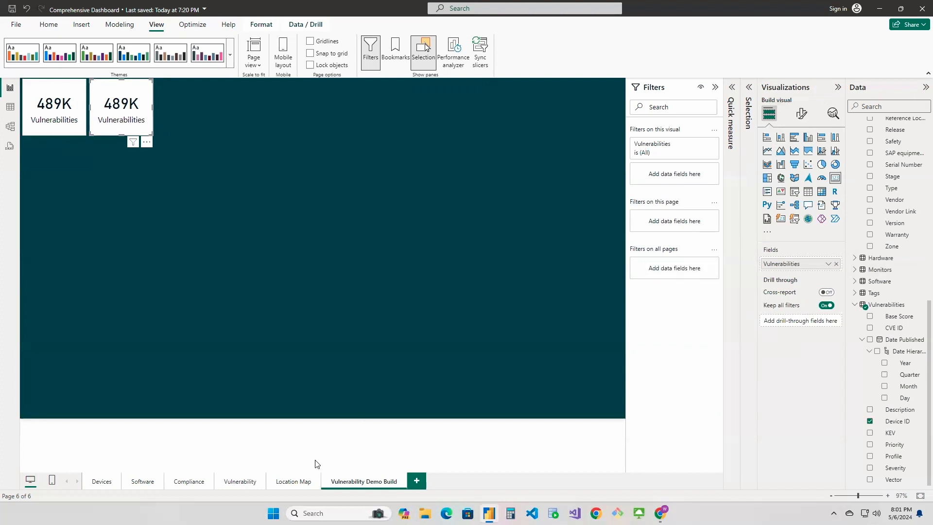
# Fill the copied card on the Vulnerability Demo Build page with the Vulnerabilities table's CVE ID, summarized as Count (Distinct)
pyautogui.click(368, 483)
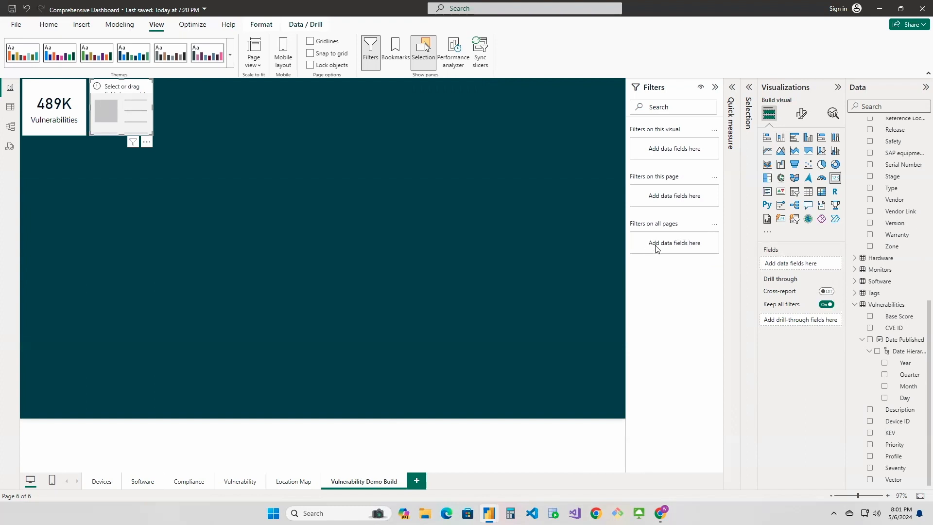
pyautogui.scroll(2, 886, 332)
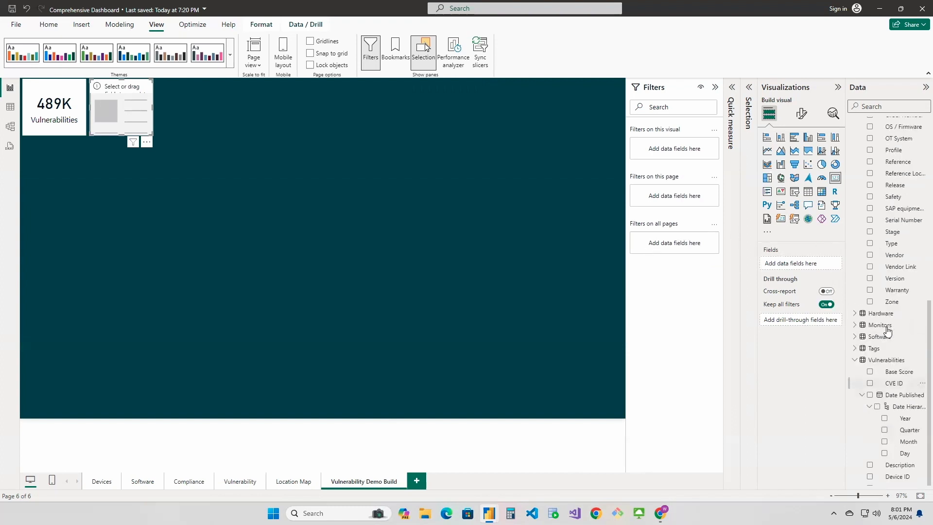
pyautogui.moveTo(894, 384); pyautogui.dragTo(808, 264)
pyautogui.moveTo(896, 384); pyautogui.dragTo(821, 267)
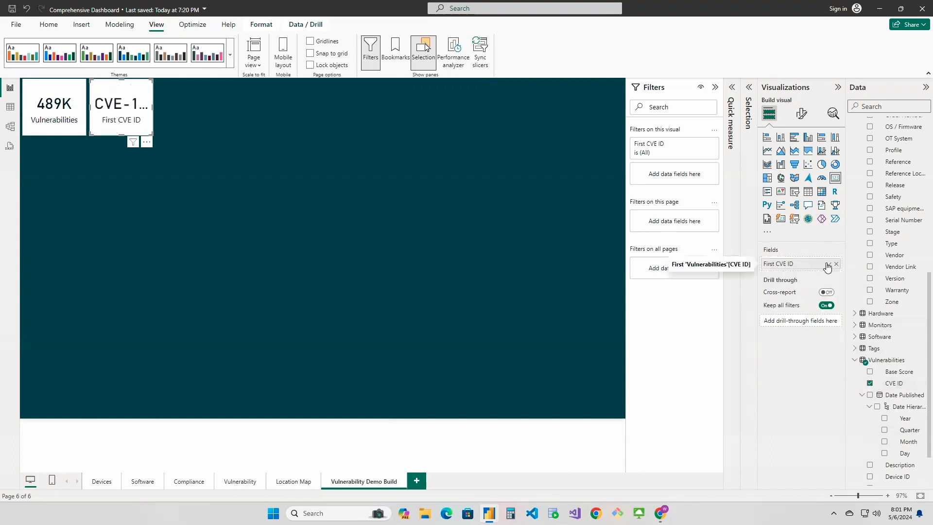
pyautogui.click(828, 264)
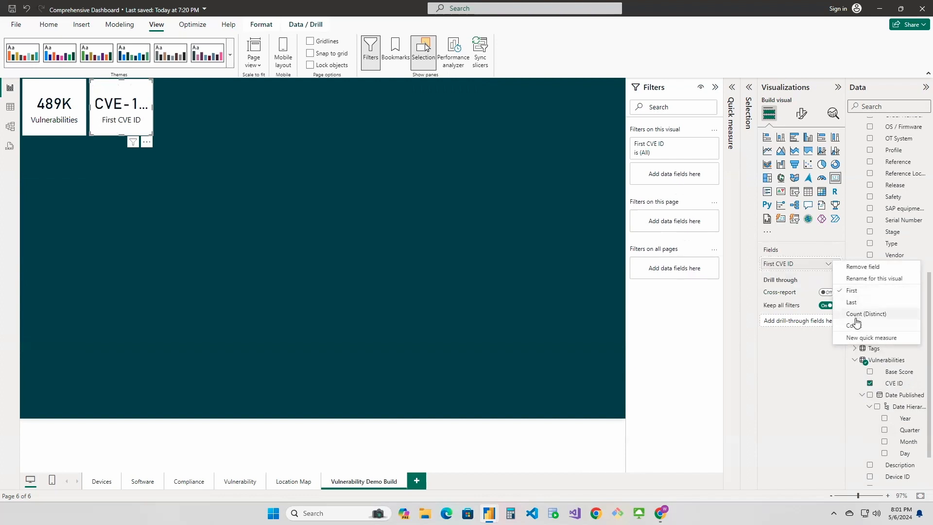
pyautogui.click(856, 319)
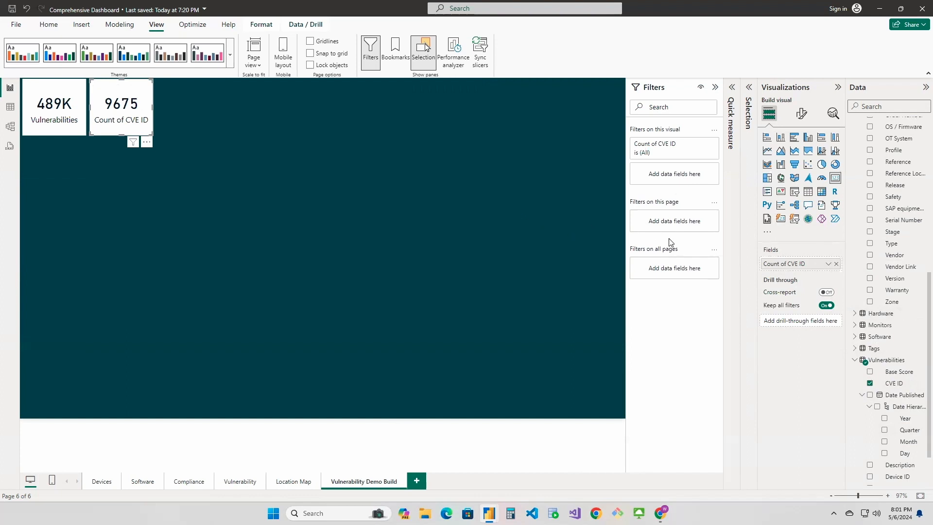
# Rename the second card's CVE ID field to CVEs for this visual
pyautogui.click(826, 265)
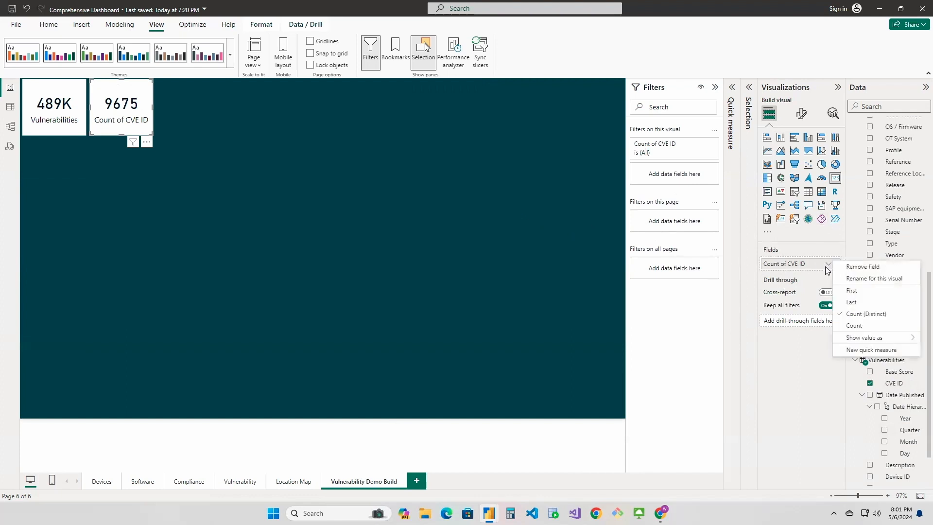
pyautogui.click(850, 279)
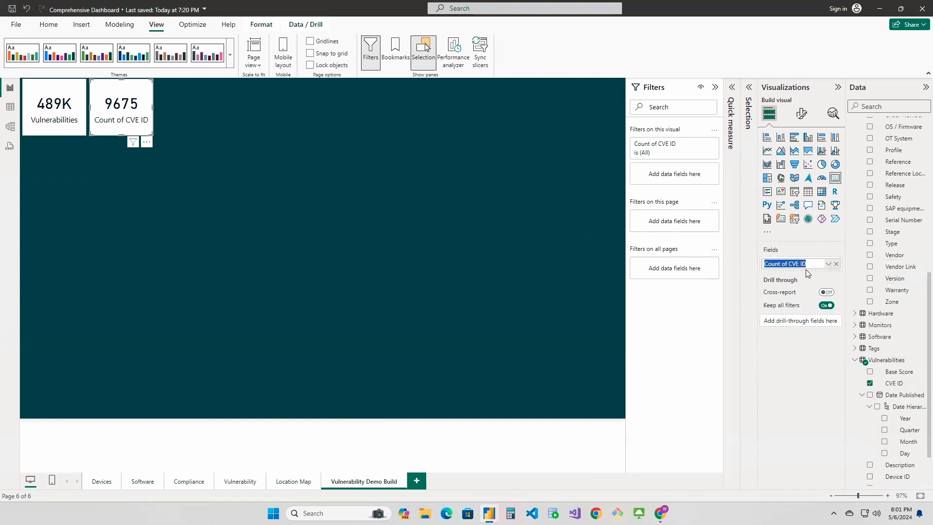
pyautogui.write('CVEs')
pyautogui.press('Return')
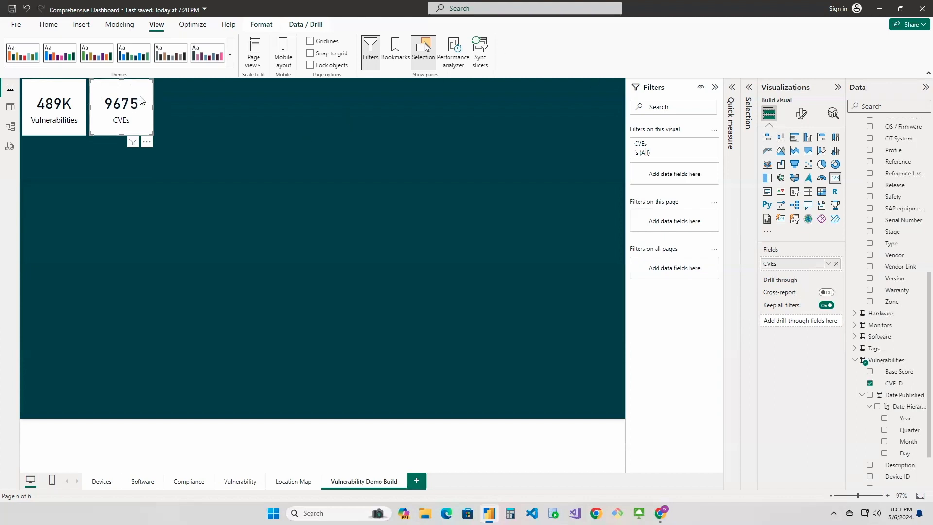
# Duplicate the CVEs card and place the copy to its right as a third card
pyautogui.hotkey('ctrl', 'c')
pyautogui.hotkey('ctrl', 'v')
pyautogui.moveTo(141, 101); pyautogui.dragTo(208, 94)
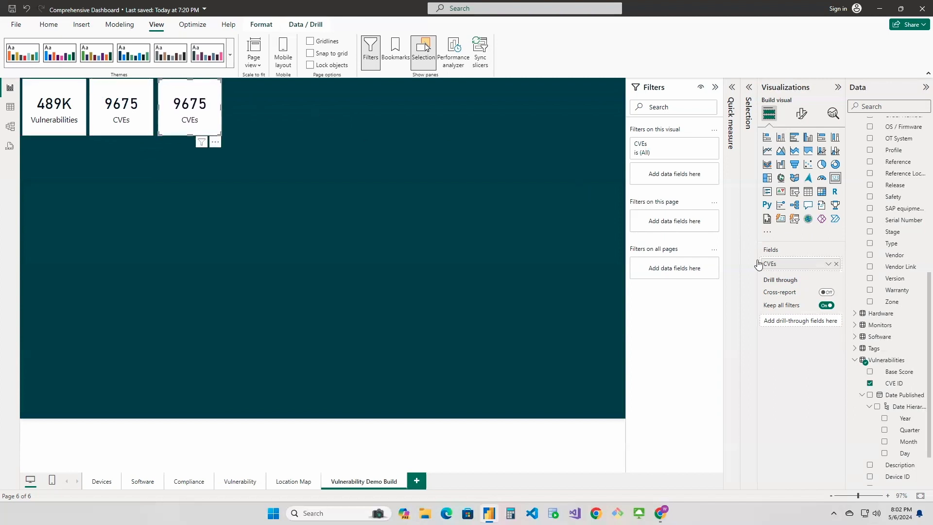
# Replace the third card's field with Device ID from the Vulnerabilities table, summarized as Count (Distinct)
pyautogui.click(836, 264)
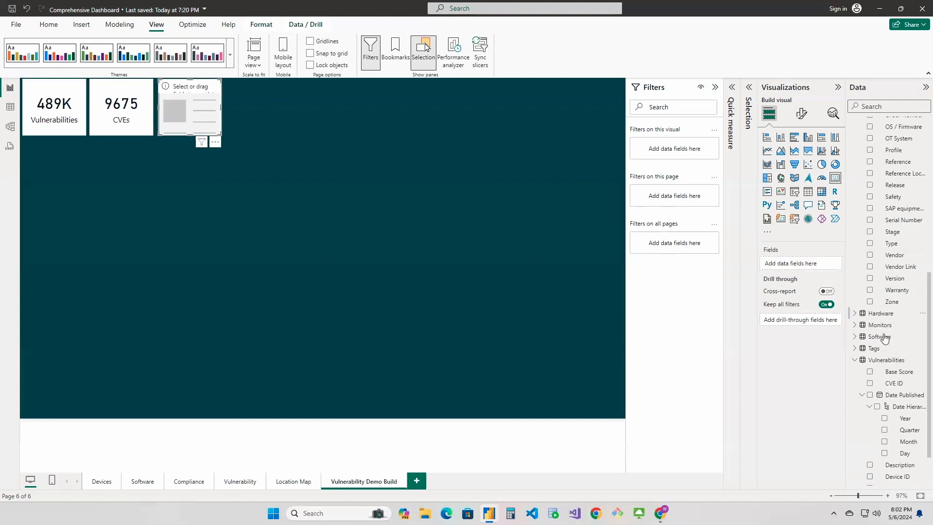
pyautogui.scroll(-1, 899, 399)
pyautogui.moveTo(893, 419); pyautogui.dragTo(819, 279)
pyautogui.click(828, 265)
pyautogui.click(855, 318)
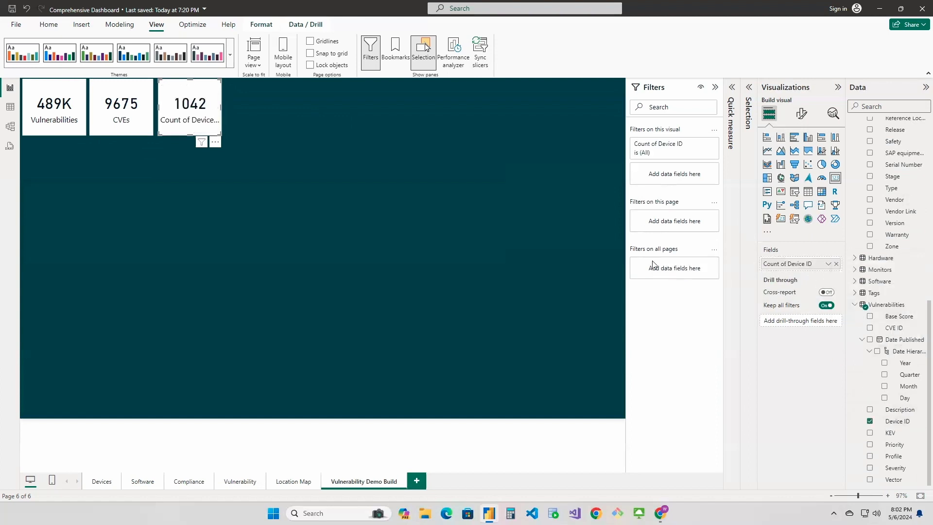
# Rename the third card's Device ID field to Devices for this visual
pyautogui.click(828, 264)
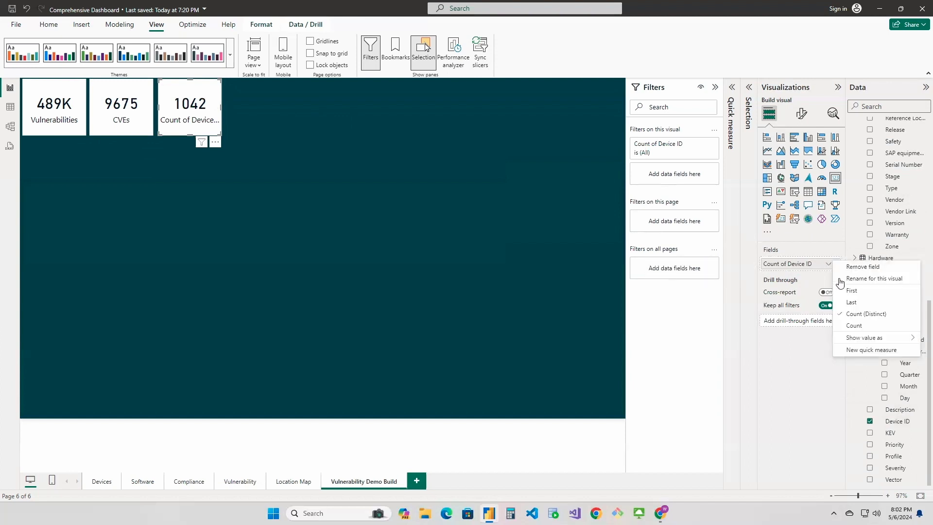
pyautogui.click(855, 278)
pyautogui.write('D')
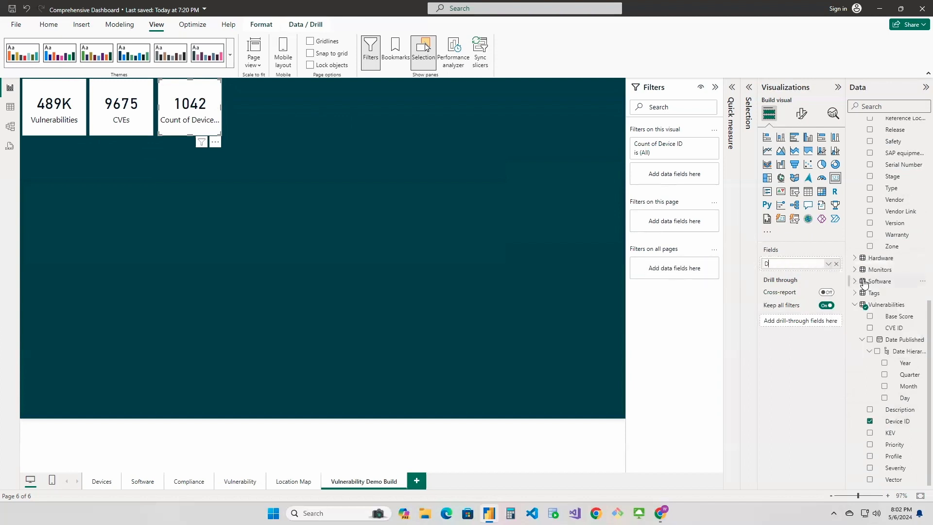
pyautogui.write('evices')
pyautogui.press('Return')
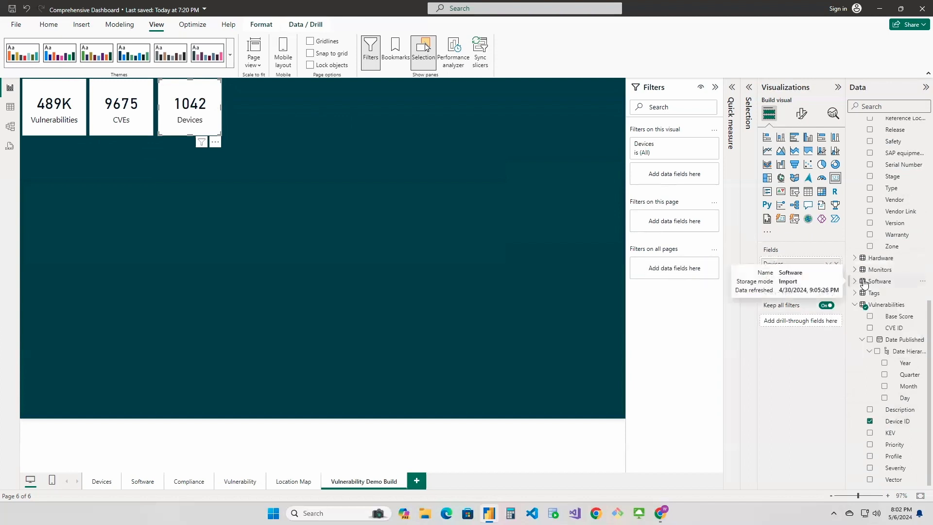
# Nudge the Devices card slightly left to even out its gap from the CVEs card
pyautogui.click(414, 249)
pyautogui.click(209, 88)
pyautogui.press('Left')
pyautogui.press('Left')
pyautogui.press('Left')
pyautogui.press('Left')
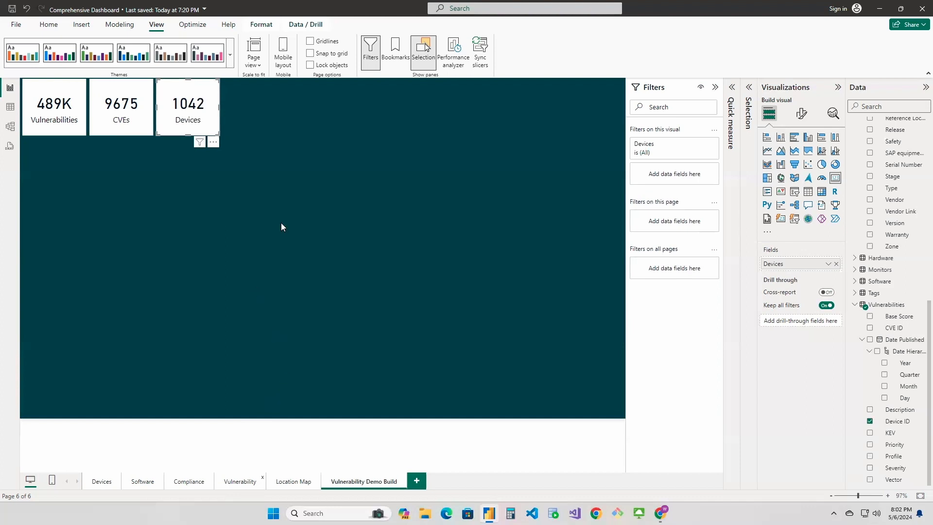
# Compare the cards with the Vulnerability page and delete all three cards from the Vulnerability Demo Build page
pyautogui.click(240, 481)
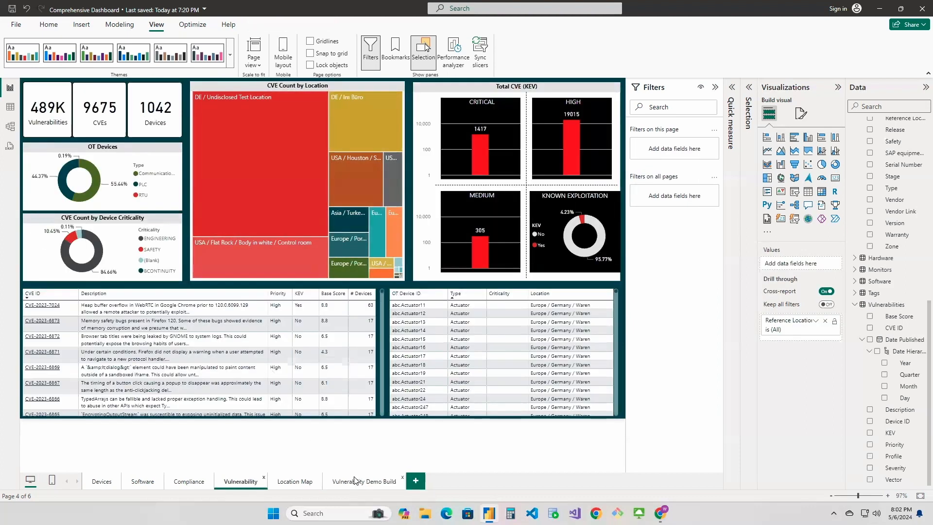
pyautogui.click(358, 482)
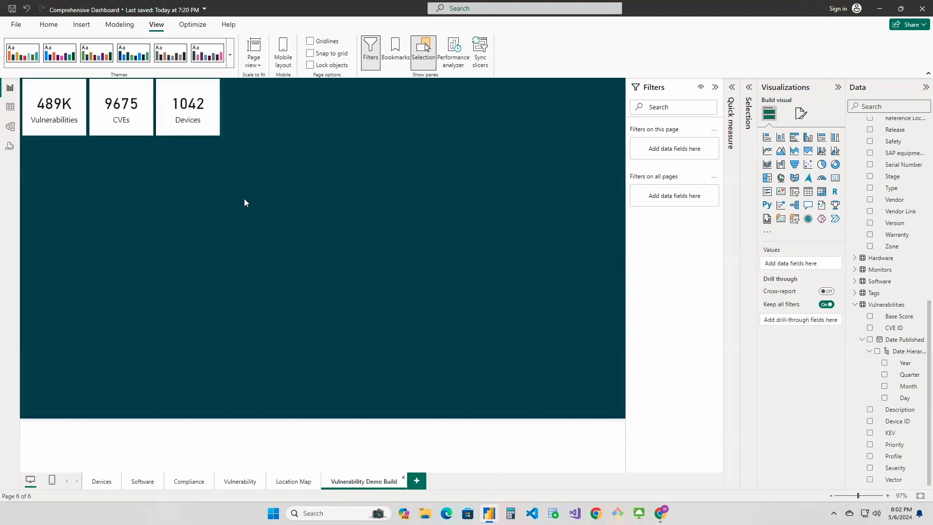
pyautogui.click(73, 105)
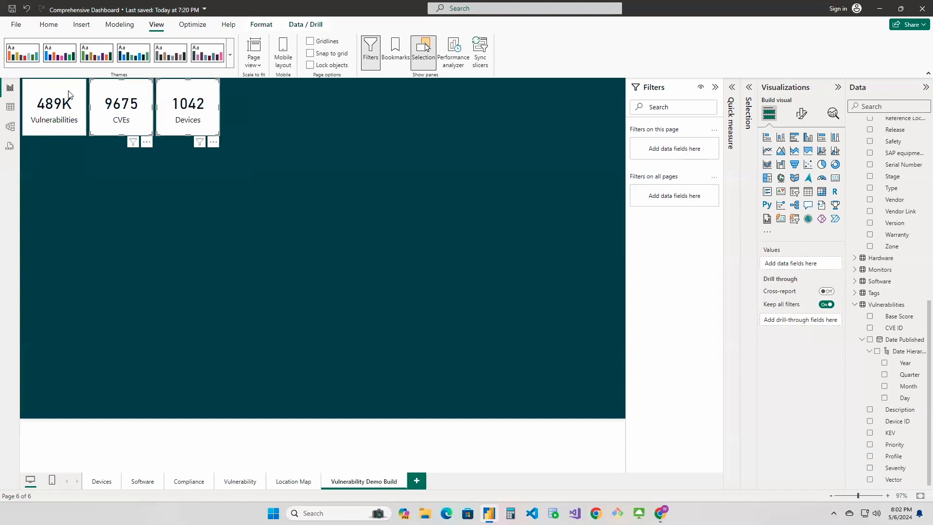
pyautogui.keyDown('ctrl'); pyautogui.click(111, 100); pyautogui.keyUp('ctrl')
pyautogui.keyDown('ctrl'); pyautogui.click(185, 92); pyautogui.keyUp('ctrl')
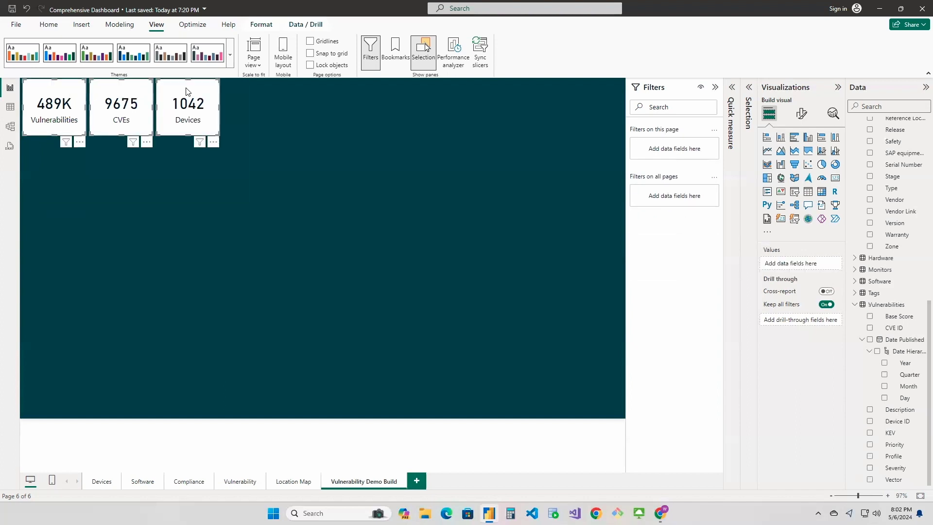
pyautogui.press('Delete')
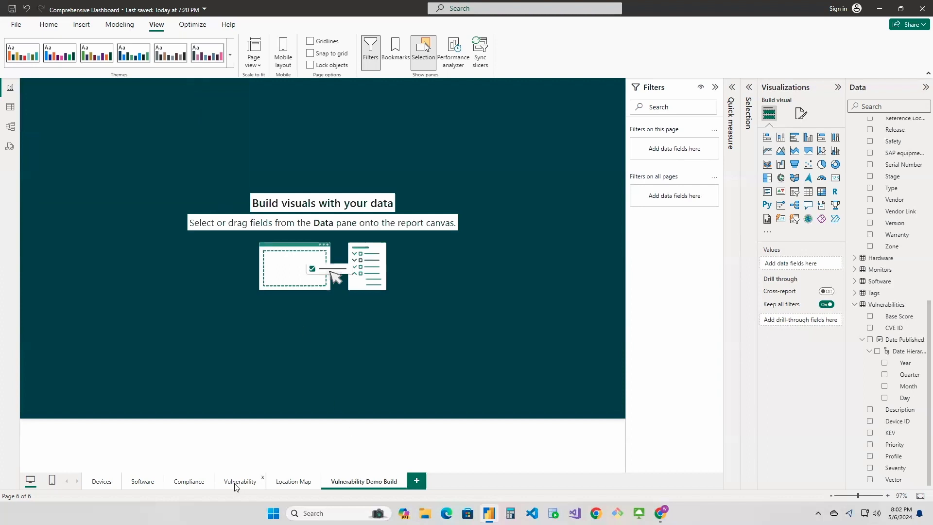
# Copy the Vulnerabilities, CVEs and Devices cards from the Vulnerability page and paste them onto the Vulnerability Demo Build page
pyautogui.click(145, 106)
pyautogui.keyDown('ctrl'); pyautogui.click(111, 99); pyautogui.keyUp('ctrl')
pyautogui.keyDown('ctrl'); pyautogui.click(51, 95); pyautogui.keyUp('ctrl')
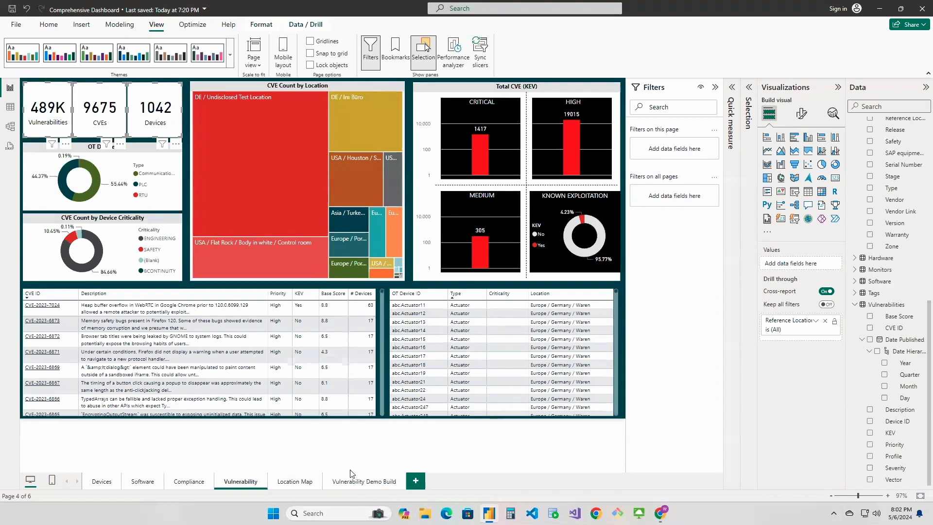
pyautogui.click(354, 481)
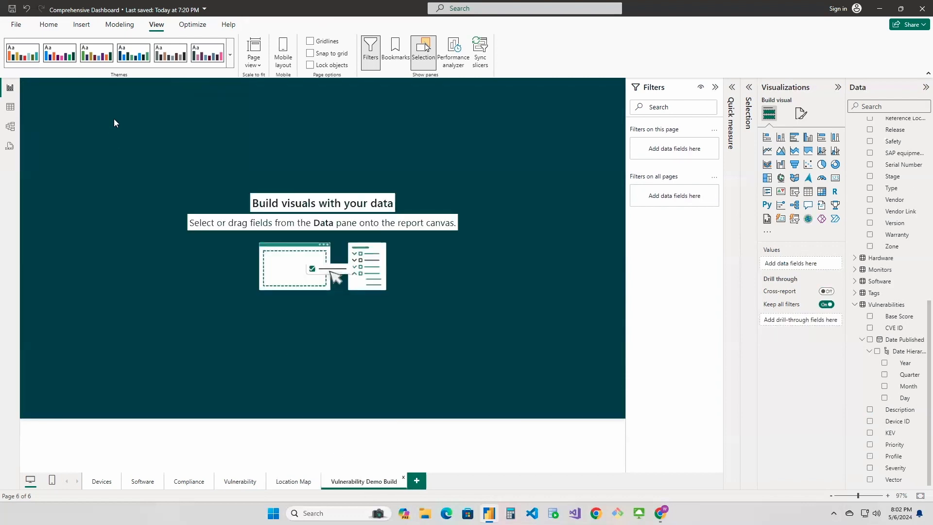
pyautogui.hotkey('ctrl', 'v')
pyautogui.click(137, 198)
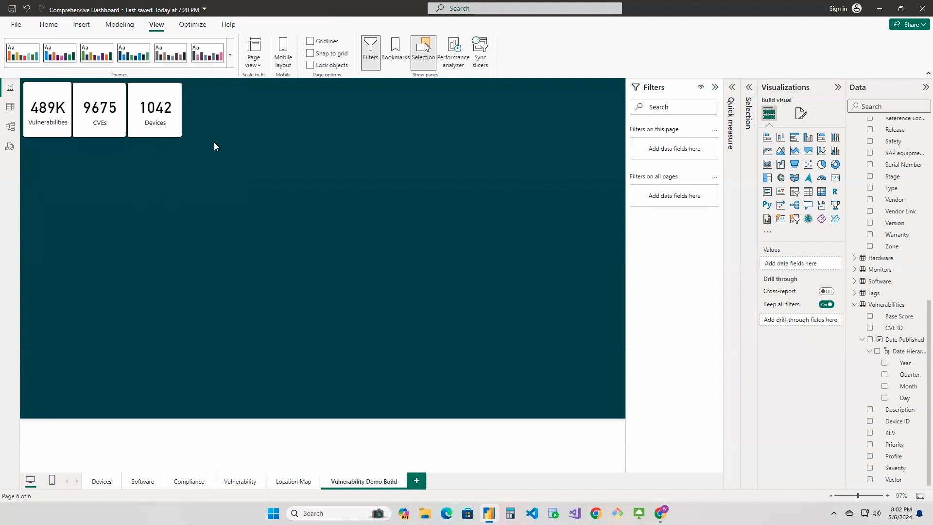
# After checking the OT Devices chart on the Vulnerability page, add an empty donut chart below the demo page's cards, matching their combined width
pyautogui.click(244, 482)
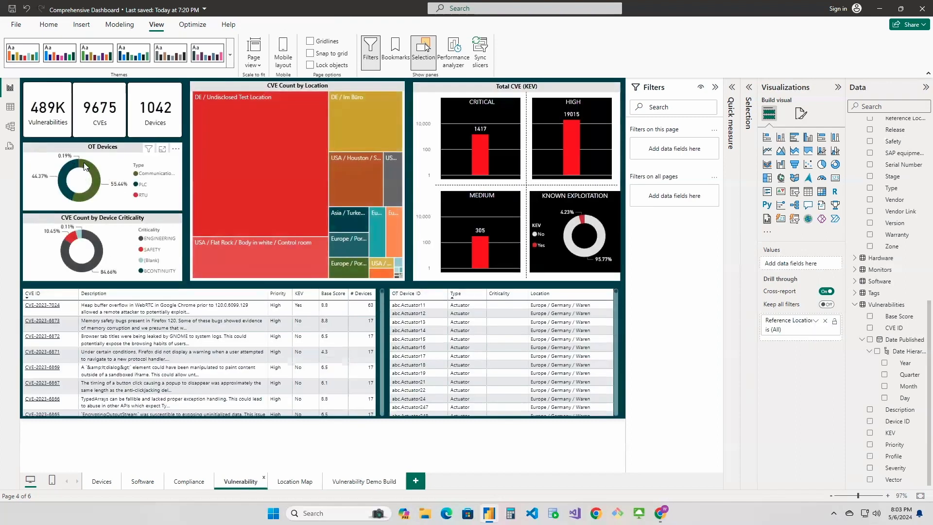
pyautogui.moveTo(87, 166)
pyautogui.moveTo(149, 150)
pyautogui.click(353, 480)
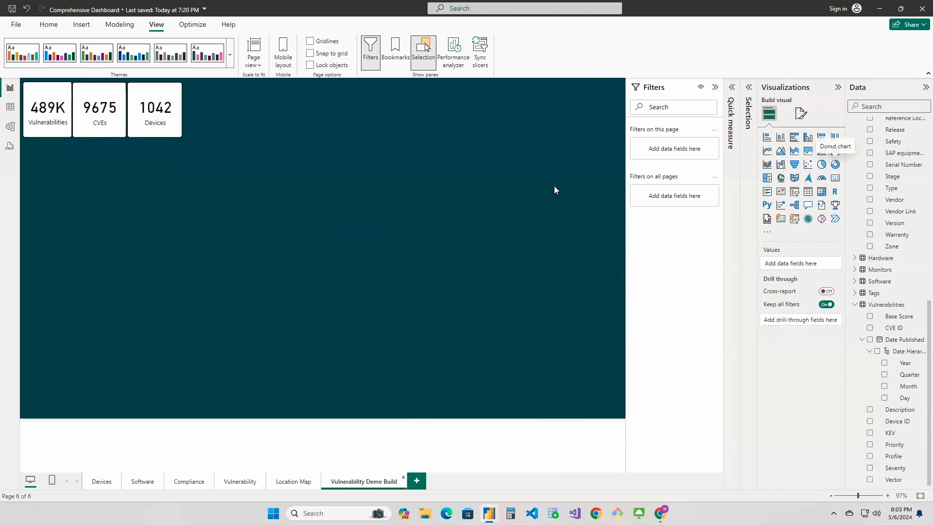
pyautogui.click(835, 164)
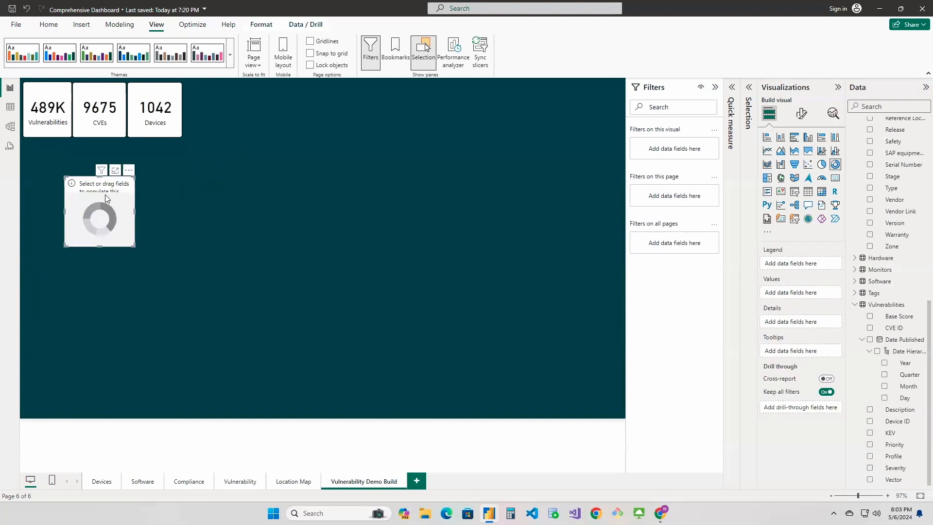
pyautogui.moveTo(59, 162); pyautogui.dragTo(41, 146)
pyautogui.moveTo(93, 175); pyautogui.dragTo(181, 176)
pyautogui.moveTo(94, 202); pyautogui.dragTo(105, 200)
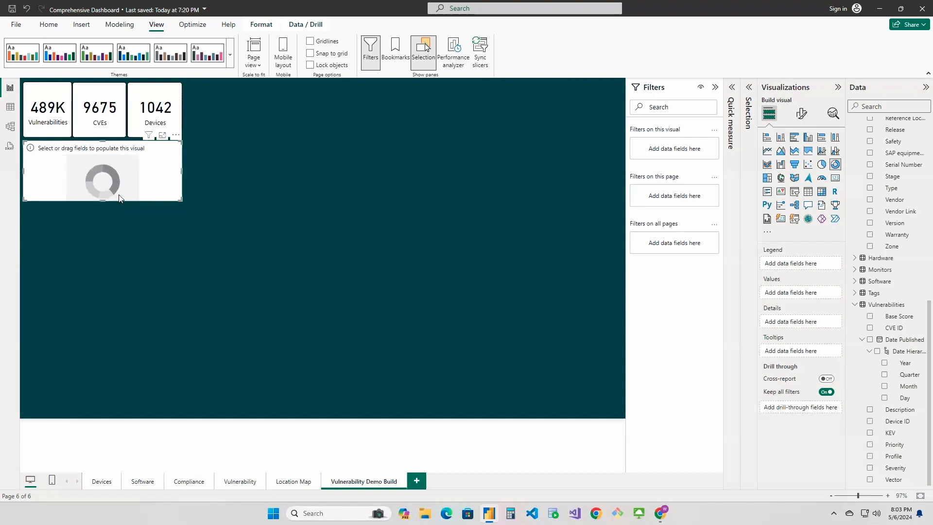
# Try a duplicate of the empty donut chart directly below the first one and delete it again
pyautogui.moveTo(161, 168); pyautogui.dragTo(163, 230)
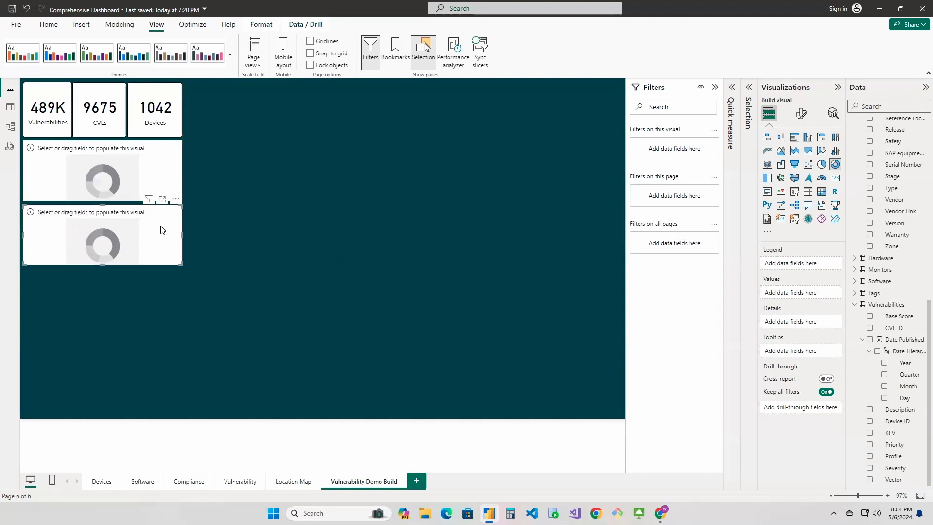
pyautogui.press('Delete')
# Populate the empty donut chart with the Devices table's Type field as its legend and the count of Type as its values
pyautogui.click(164, 162)
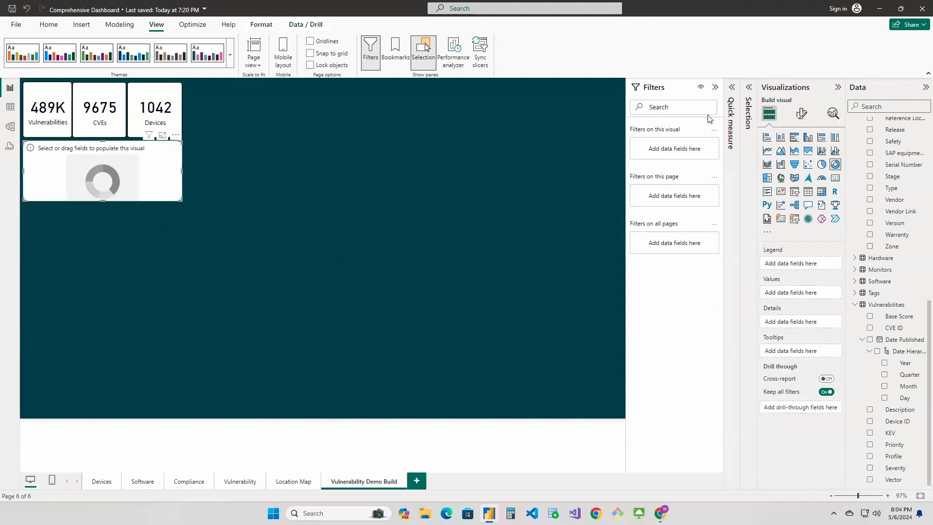
pyautogui.click(801, 115)
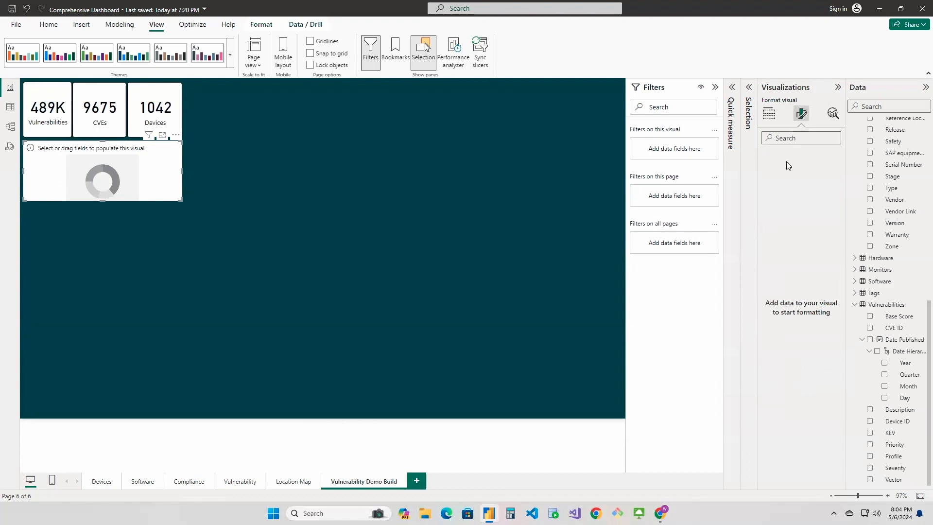
pyautogui.click(770, 116)
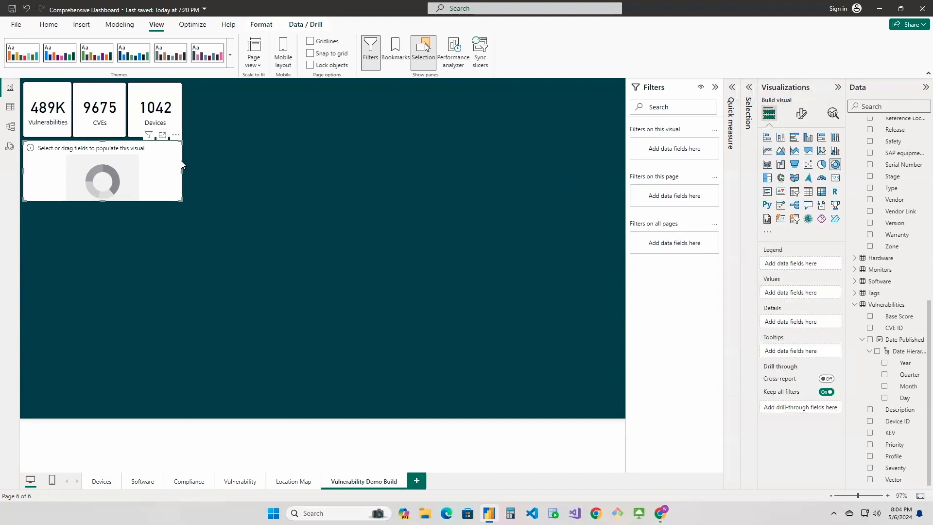
pyautogui.click(801, 114)
pyautogui.click(770, 115)
pyautogui.scroll(4, 888, 238)
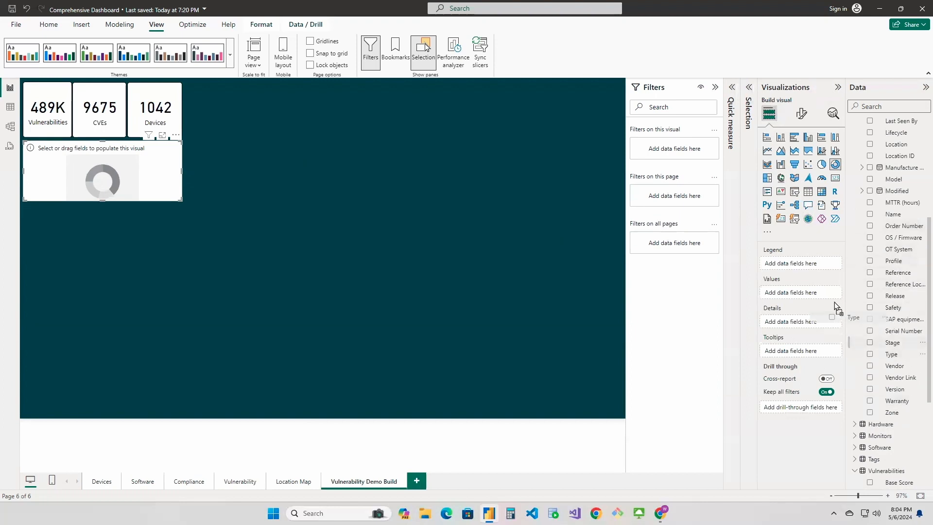
pyautogui.click(892, 354)
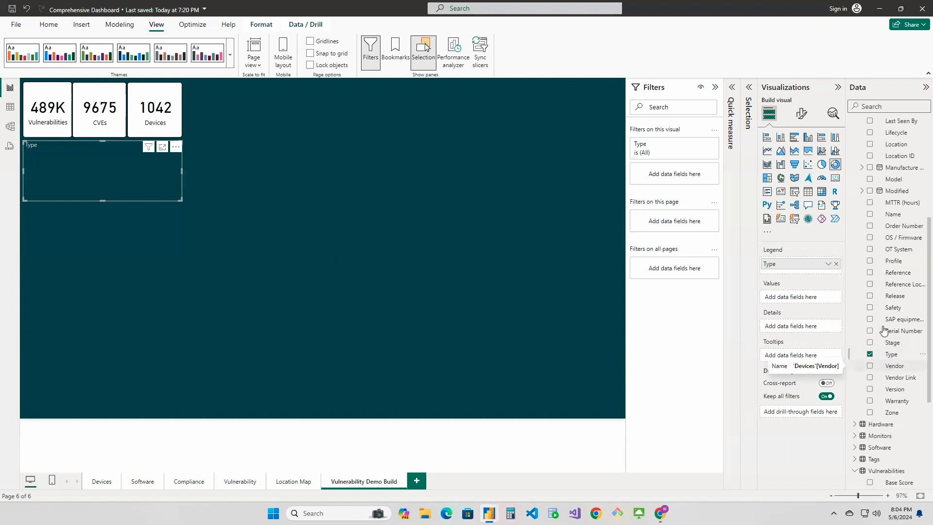
pyautogui.moveTo(893, 354); pyautogui.dragTo(818, 297)
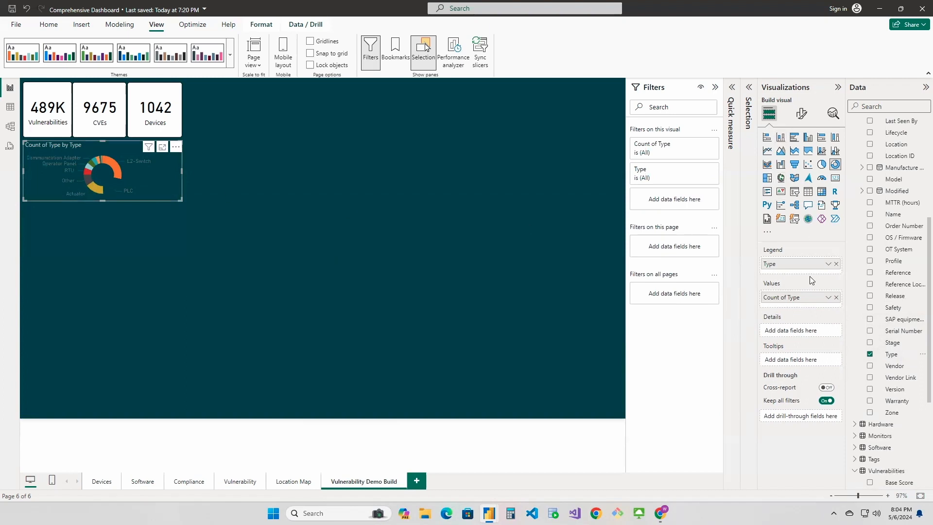
# Add a Type filter to the donut chart that keeps Actuator, Communication Adapter, Operator Panel, PLC and RTU
pyautogui.moveTo(891, 354); pyautogui.dragTo(675, 203)
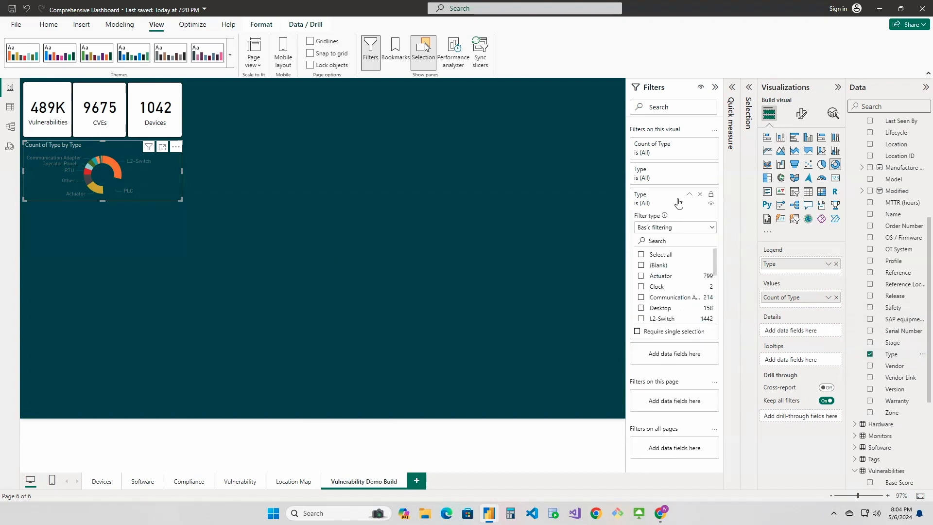
pyautogui.click(641, 297)
pyautogui.scroll(-1, 642, 298)
pyautogui.scroll(-2, 641, 298)
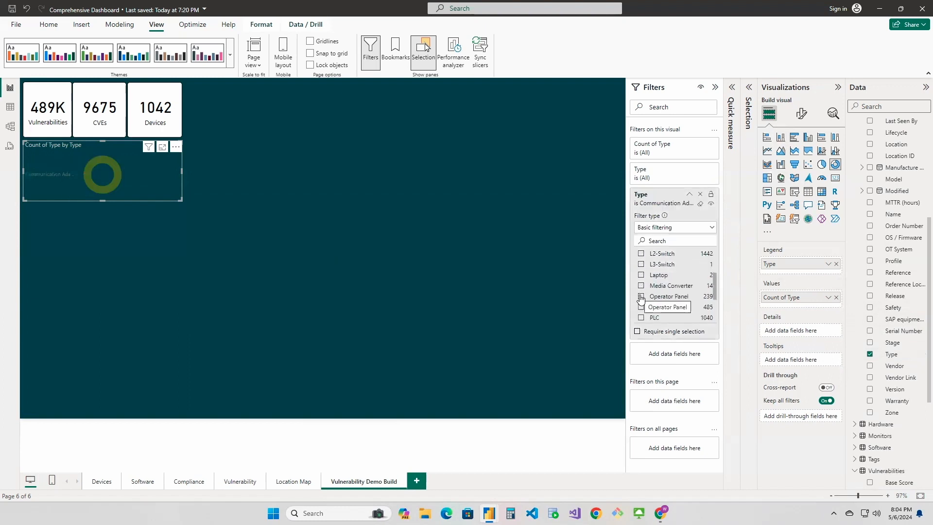
pyautogui.click(641, 317)
pyautogui.scroll(-2, 642, 312)
pyautogui.click(642, 307)
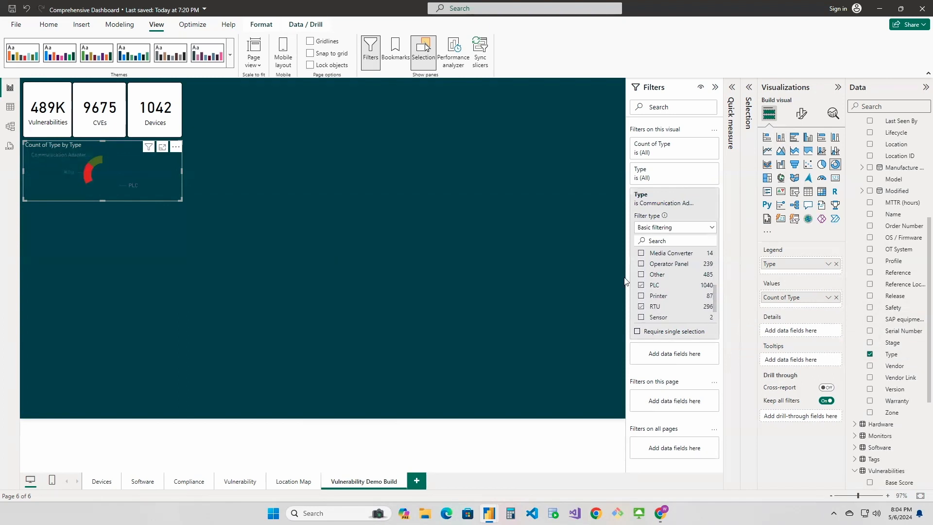
pyautogui.scroll(3, 652, 282)
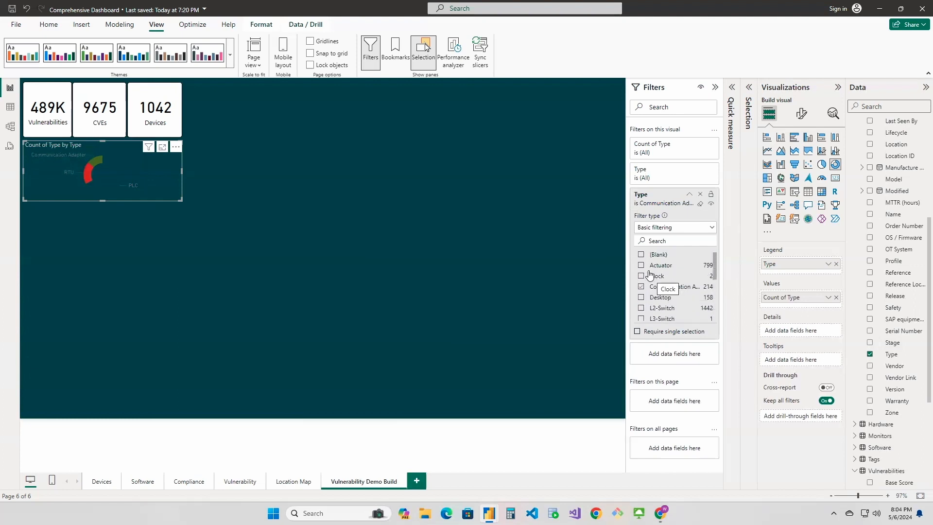
pyautogui.click(642, 266)
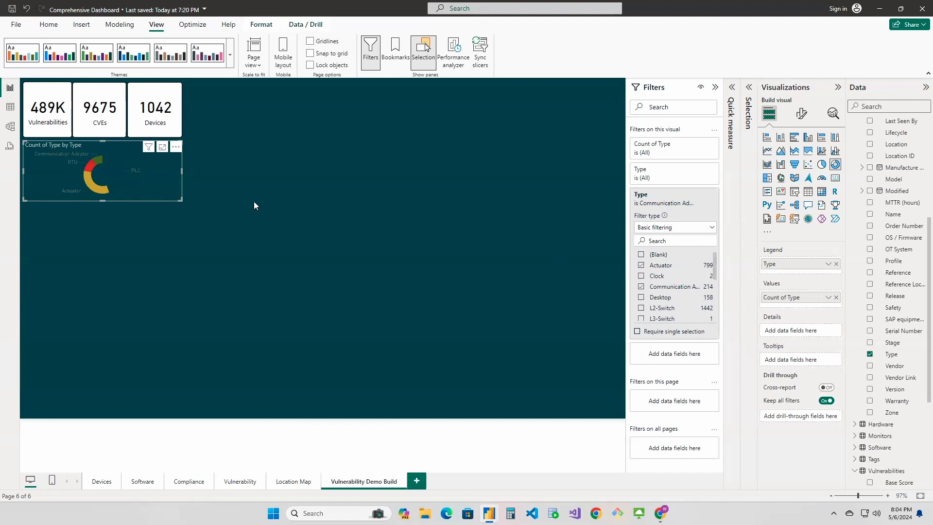
pyautogui.scroll(-1, 657, 267)
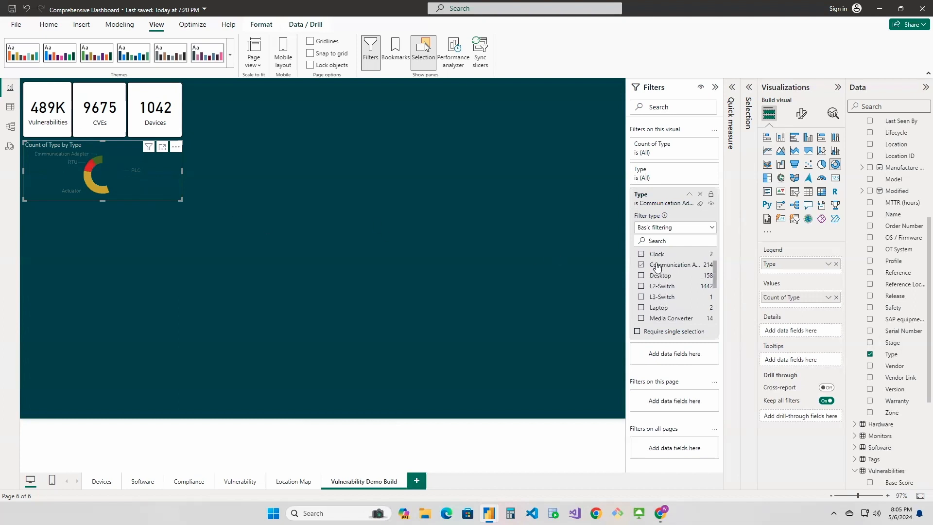
pyautogui.scroll(-2, 658, 267)
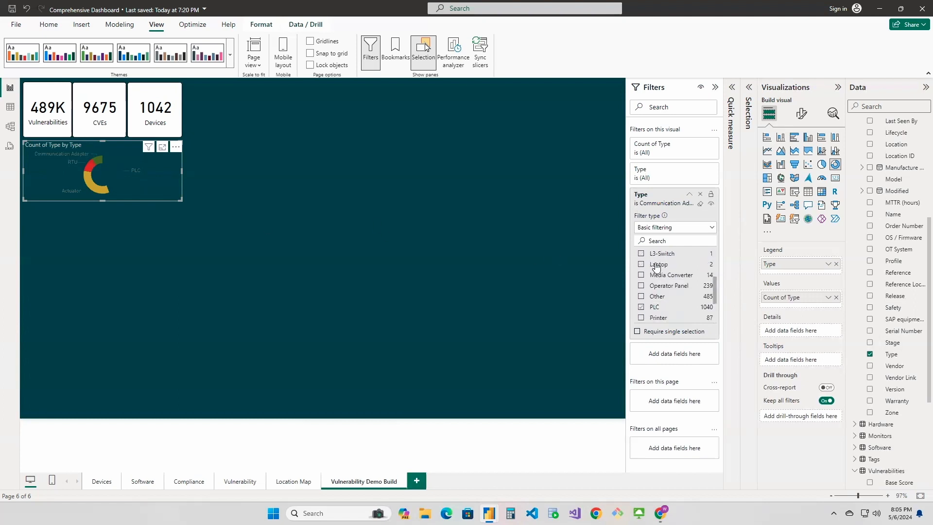
pyautogui.click(641, 286)
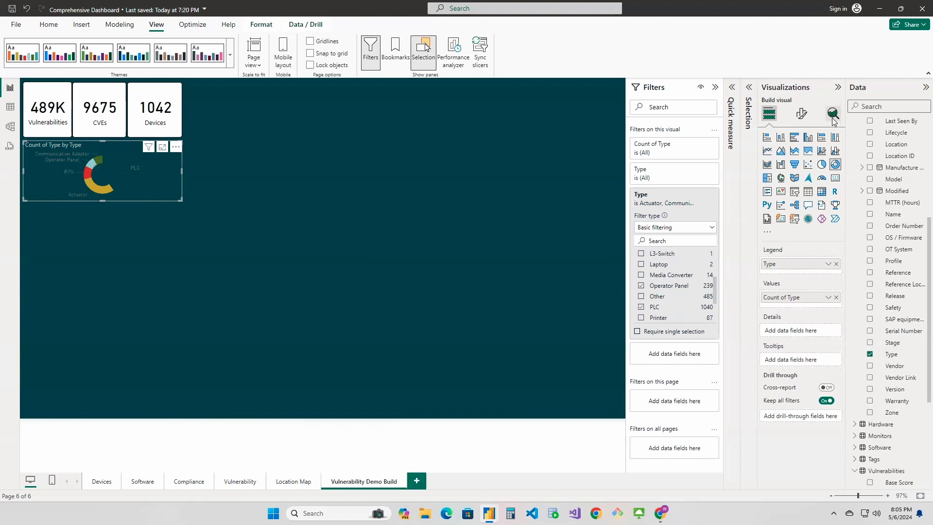
# Enable the donut chart's white background and set its transparency to 0%
pyautogui.click(802, 114)
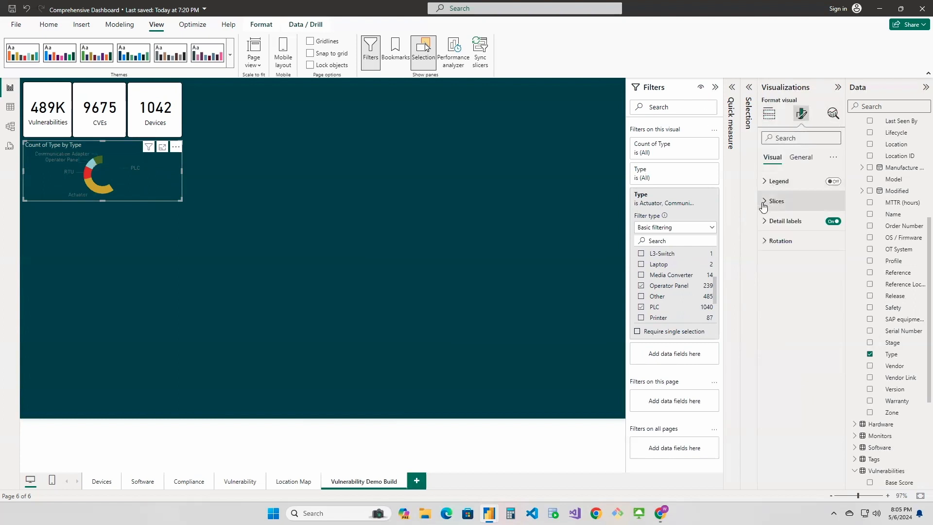
pyautogui.click(799, 157)
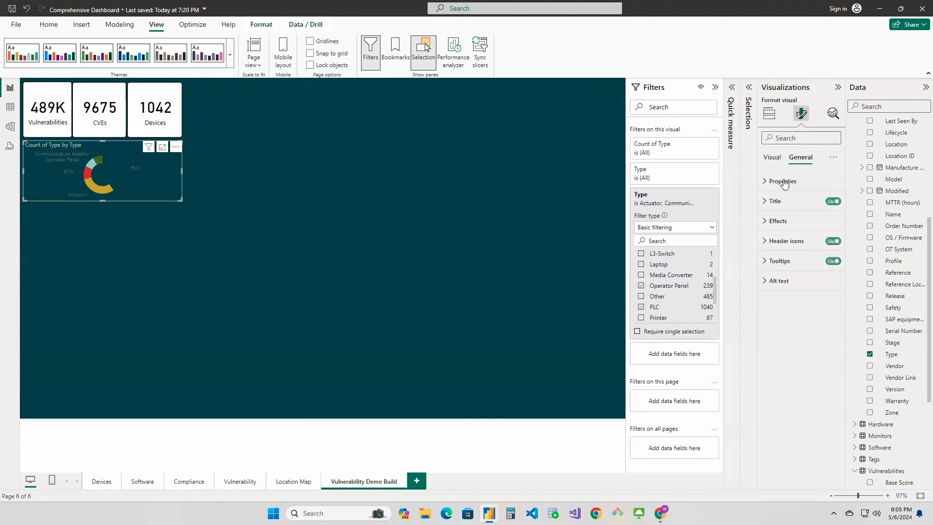
pyautogui.click(765, 222)
pyautogui.click(826, 246)
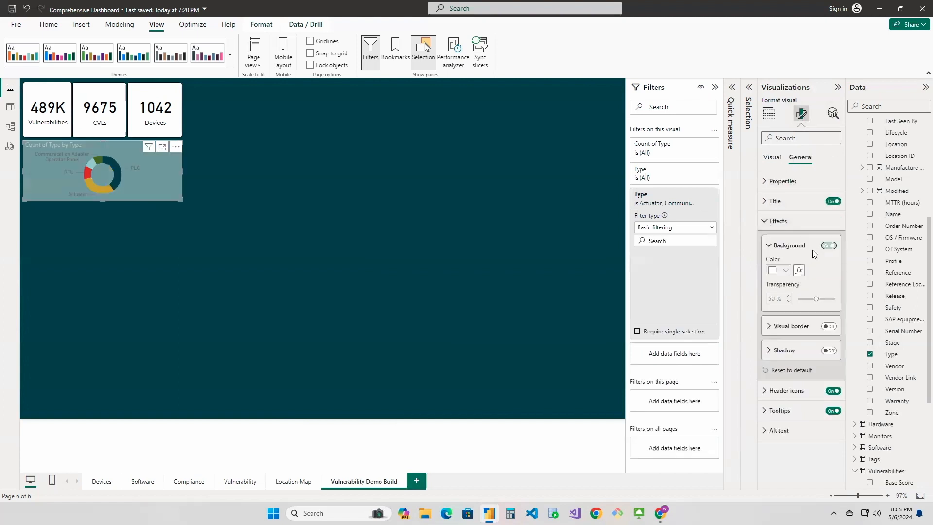
pyautogui.moveTo(817, 299); pyautogui.dragTo(798, 299)
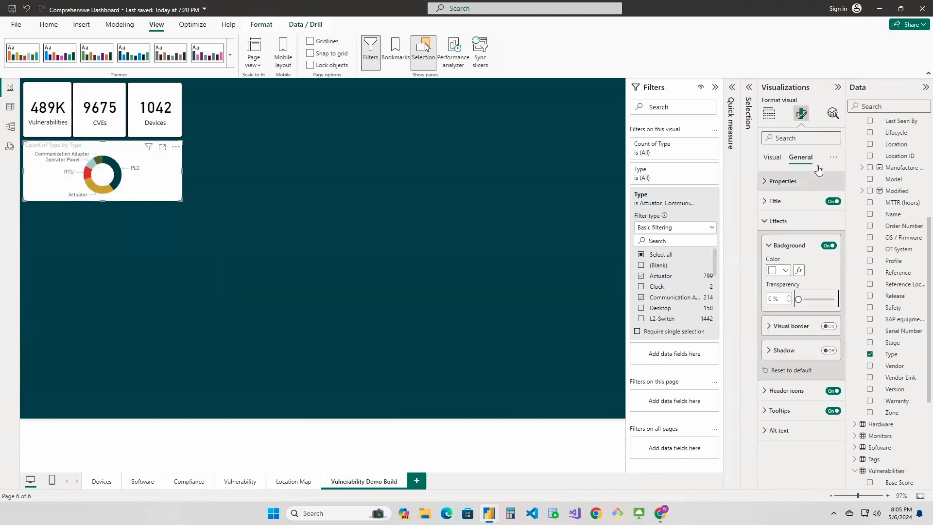
# Replace the donut chart's title text with "OT Devices"
pyautogui.click(776, 201)
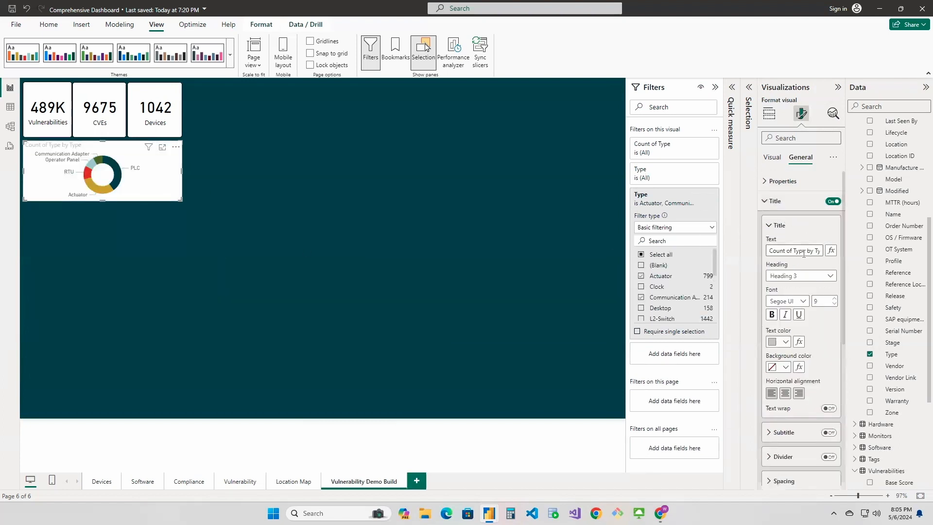
pyautogui.moveTo(795, 251); pyautogui.dragTo(745, 254)
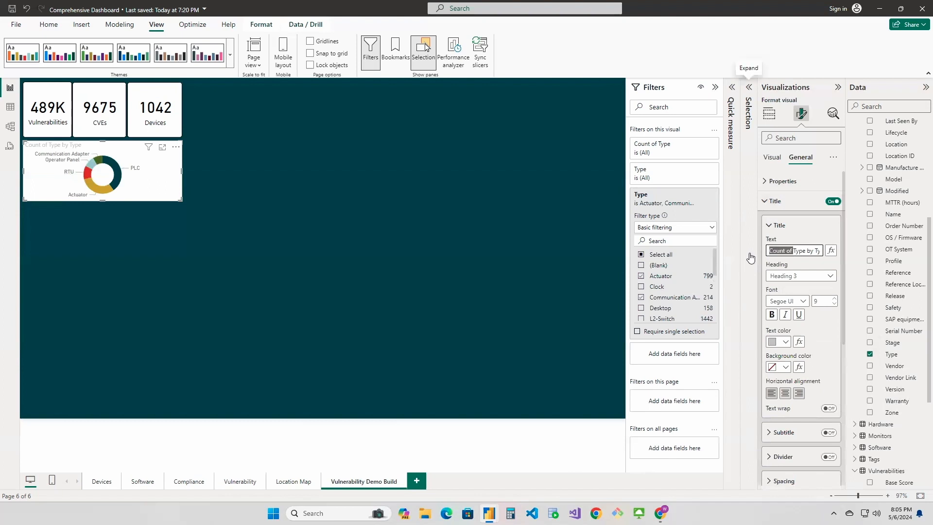
pyautogui.click(786, 249)
pyautogui.hotkey('ctrl', 'a')
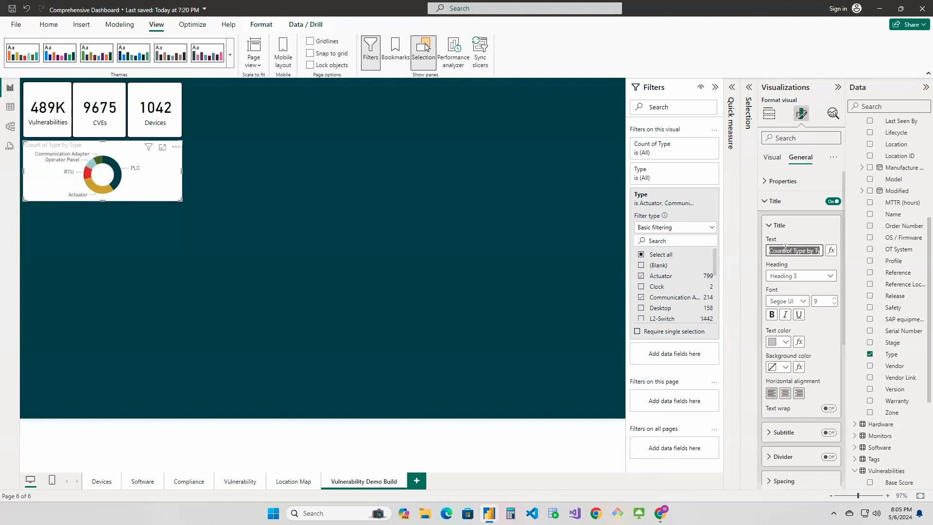
pyautogui.press('BackSpace')
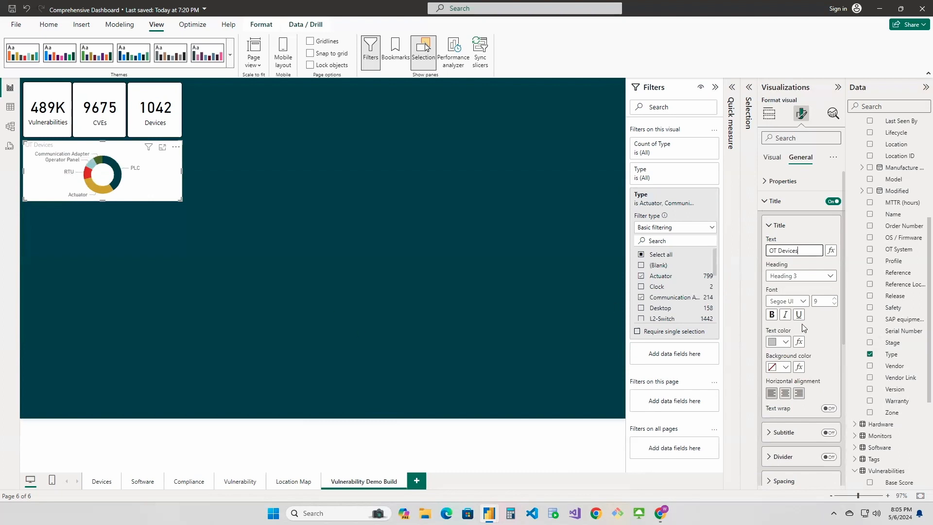
# Format the OT Devices title as centred, bold black text on a light grey background
pyautogui.click(785, 342)
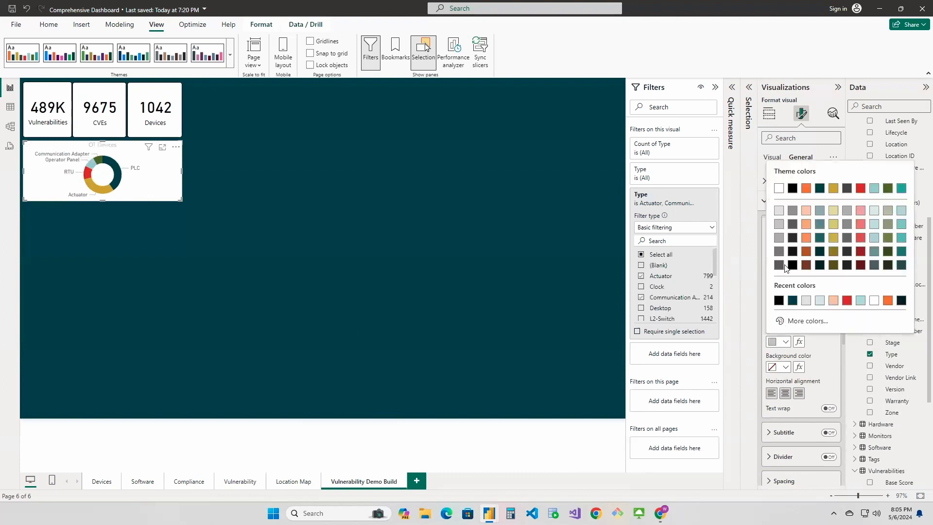
pyautogui.click(793, 188)
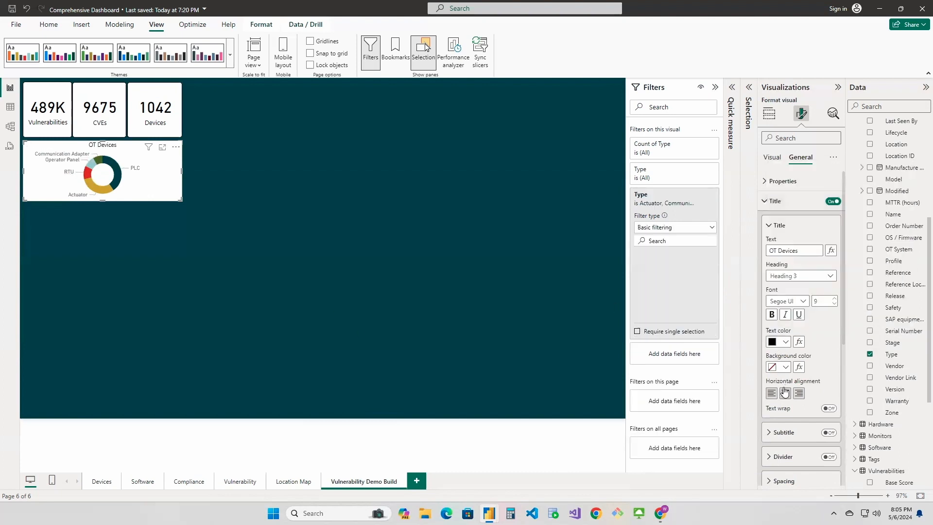
pyautogui.click(773, 315)
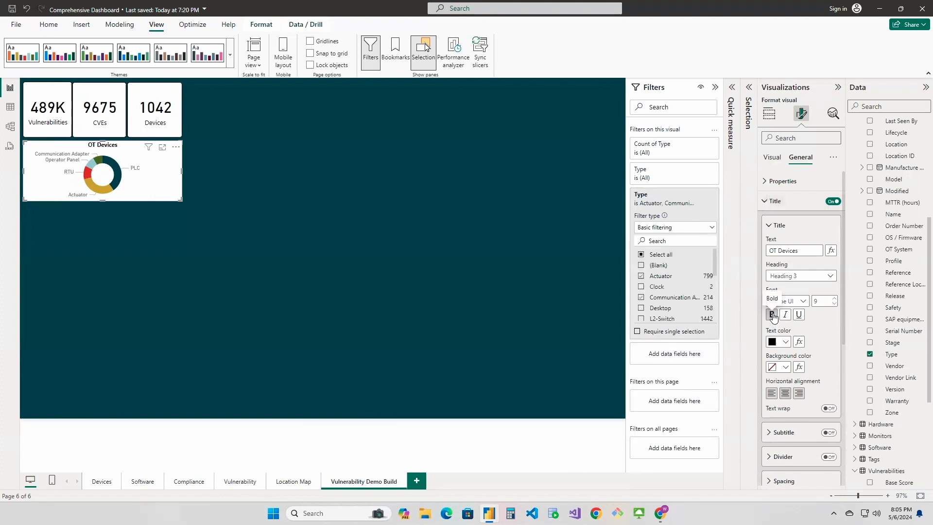
pyautogui.click(785, 367)
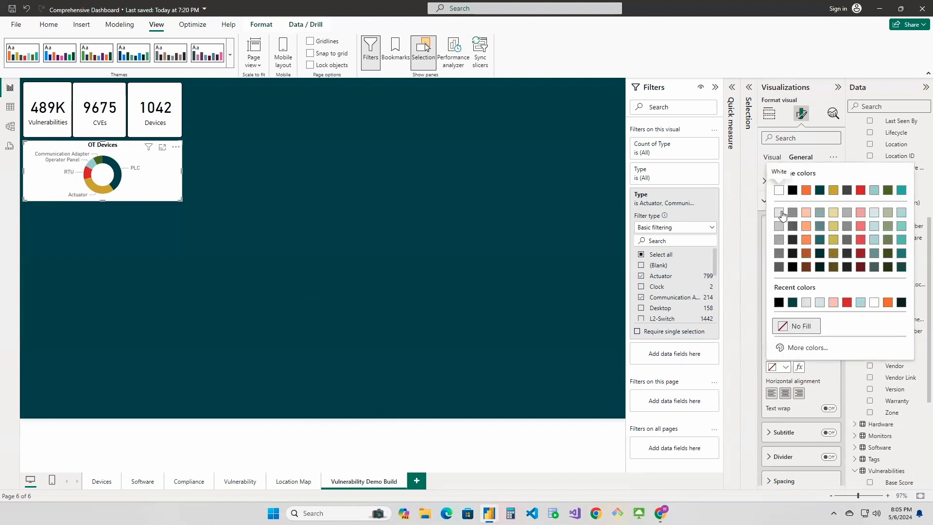
pyautogui.click(782, 213)
pyautogui.click(124, 215)
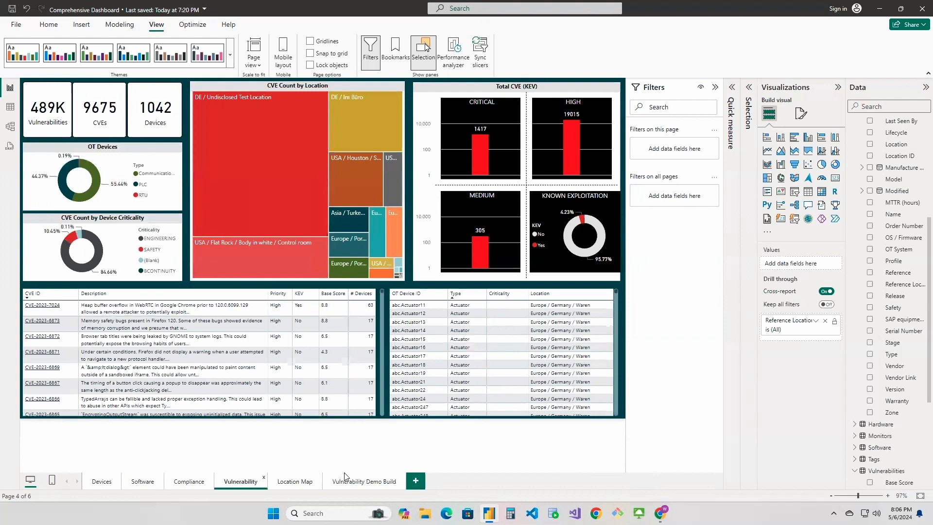
# Back on the Vulnerability Demo Build page, enable the OT Devices chart's legend and position it at Center right
pyautogui.click(354, 482)
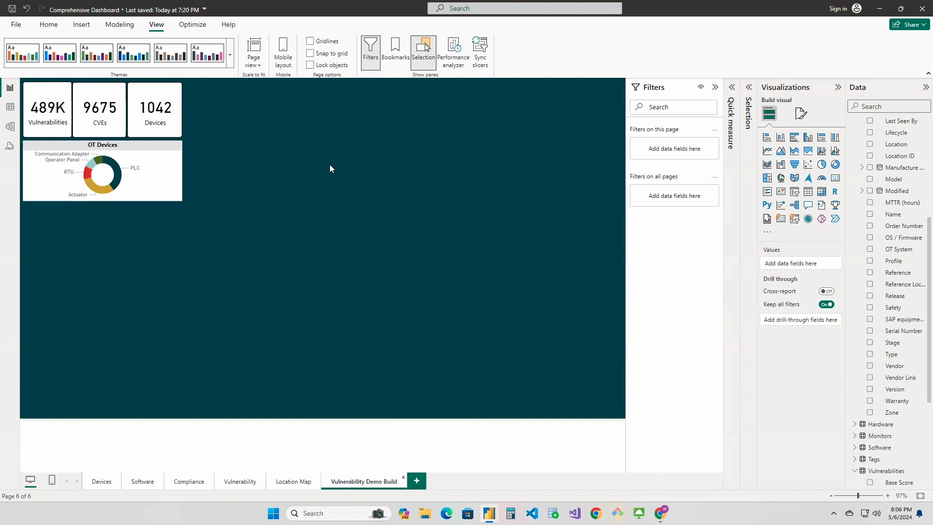
pyautogui.click(167, 177)
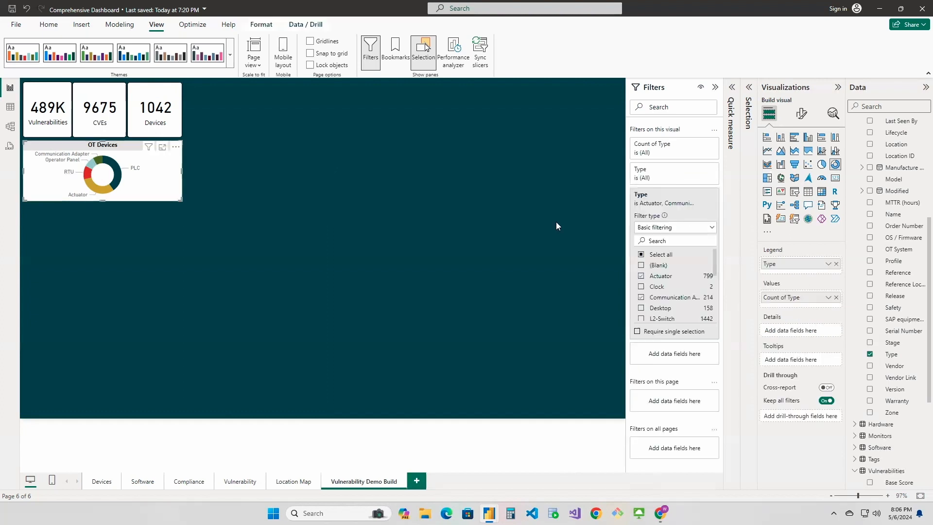
pyautogui.click(802, 113)
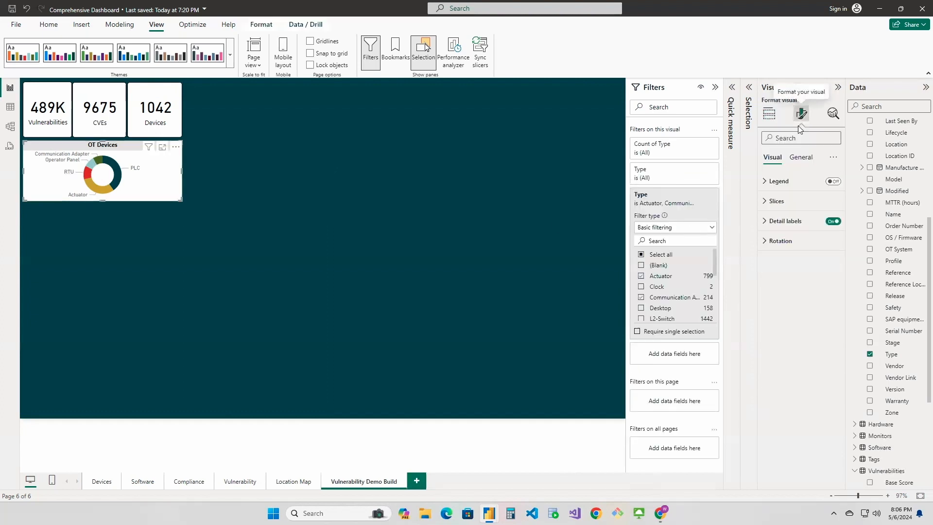
pyautogui.click(833, 182)
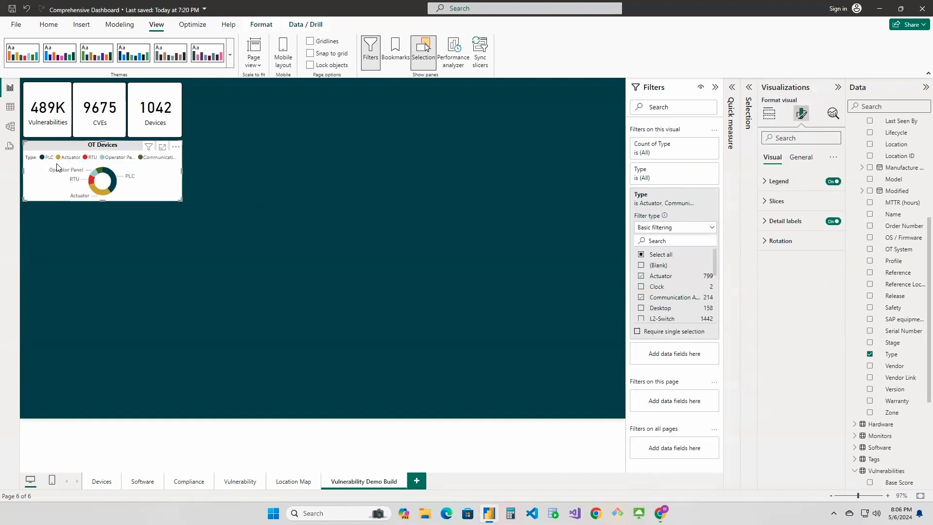
pyautogui.click(766, 182)
pyautogui.click(796, 232)
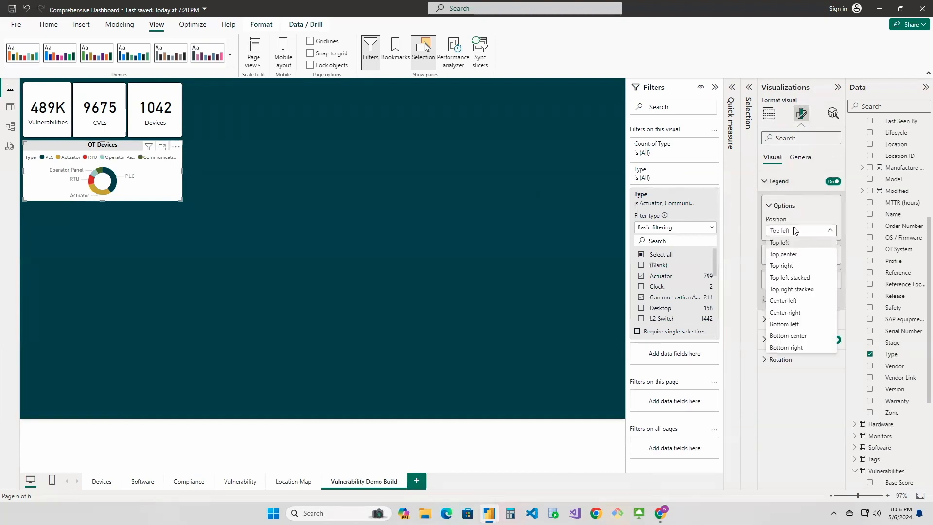
pyautogui.click(790, 313)
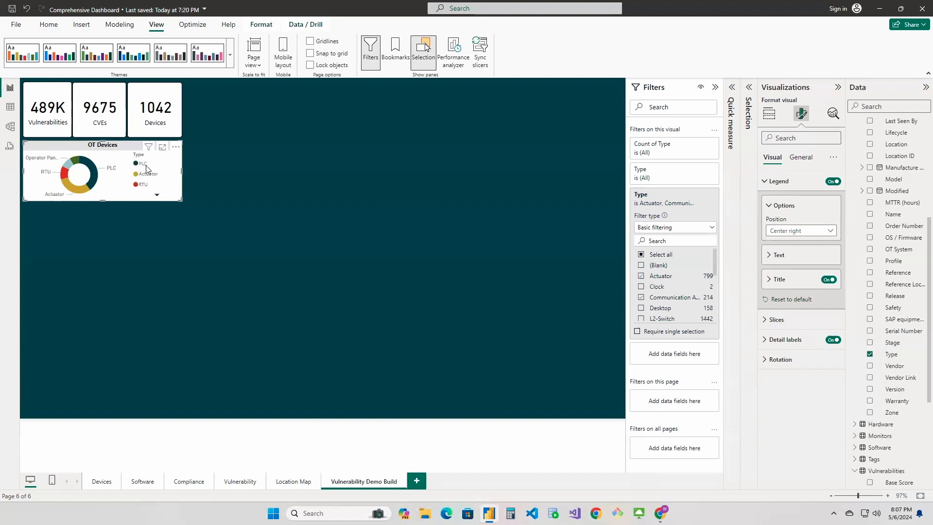
# Test how selecting individual OT Devices donut slices filters the three count cards, and clear the selection
pyautogui.click(88, 165)
pyautogui.click(76, 161)
pyautogui.click(67, 164)
pyautogui.click(65, 175)
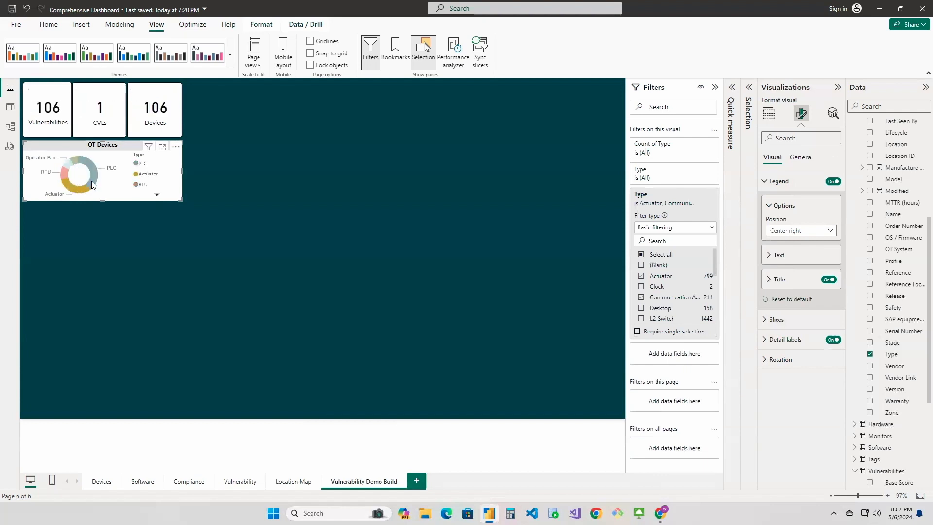
pyautogui.click(92, 181)
pyautogui.click(67, 185)
pyautogui.click(57, 195)
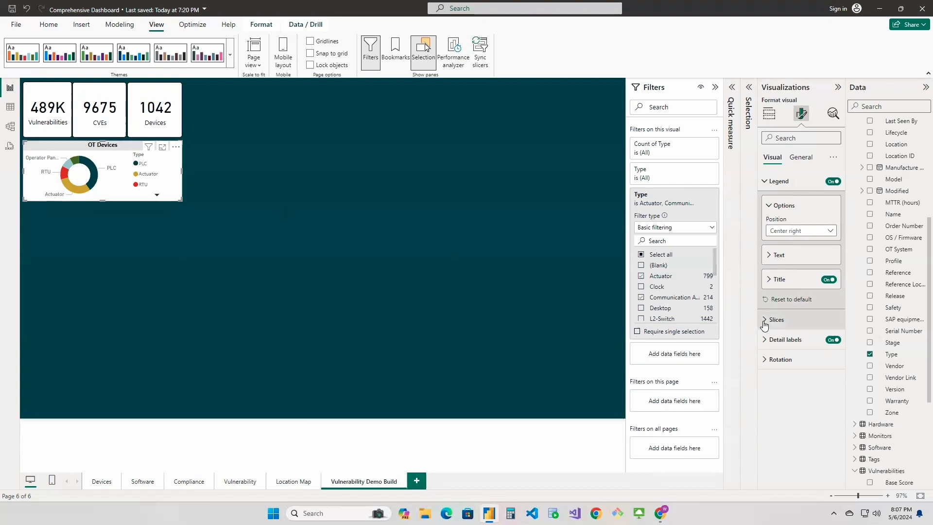
# Set the OT Devices donut chart's detail label contents to Percent of total
pyautogui.click(766, 340)
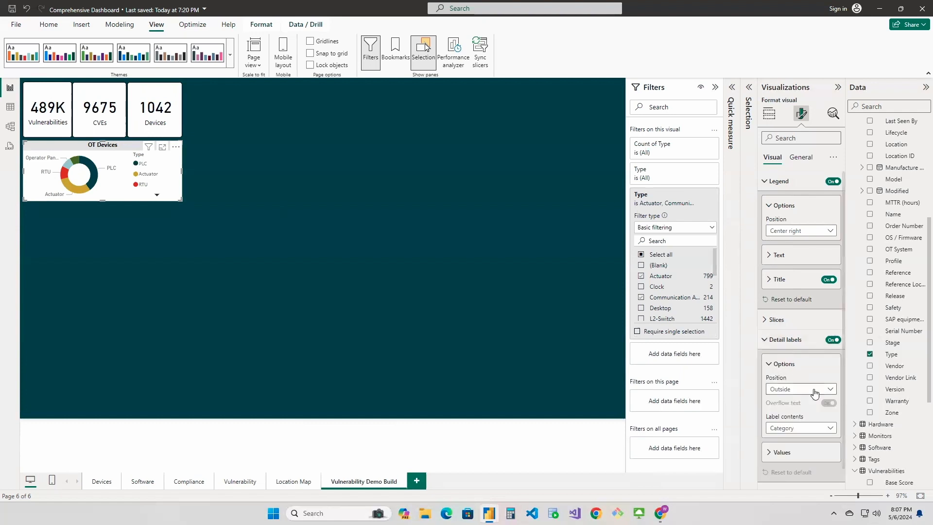
pyautogui.scroll(-1, 815, 394)
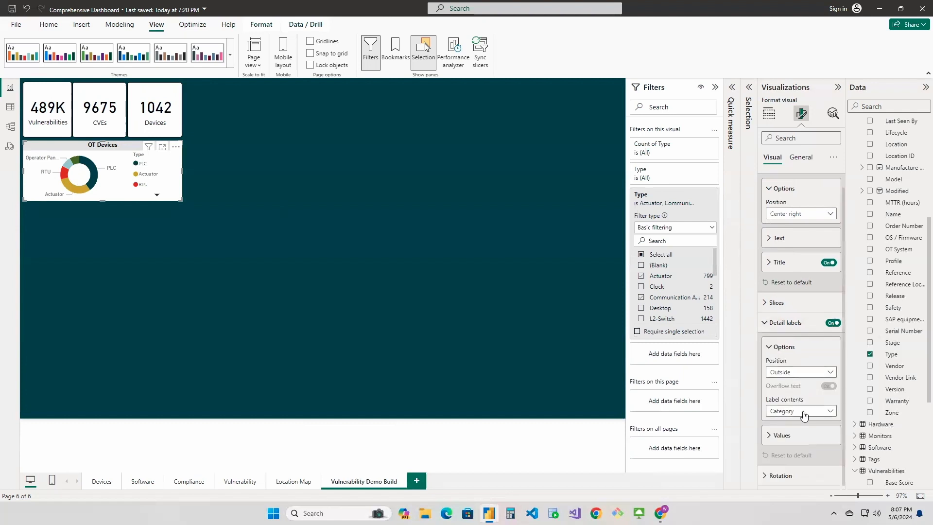
pyautogui.click(804, 414)
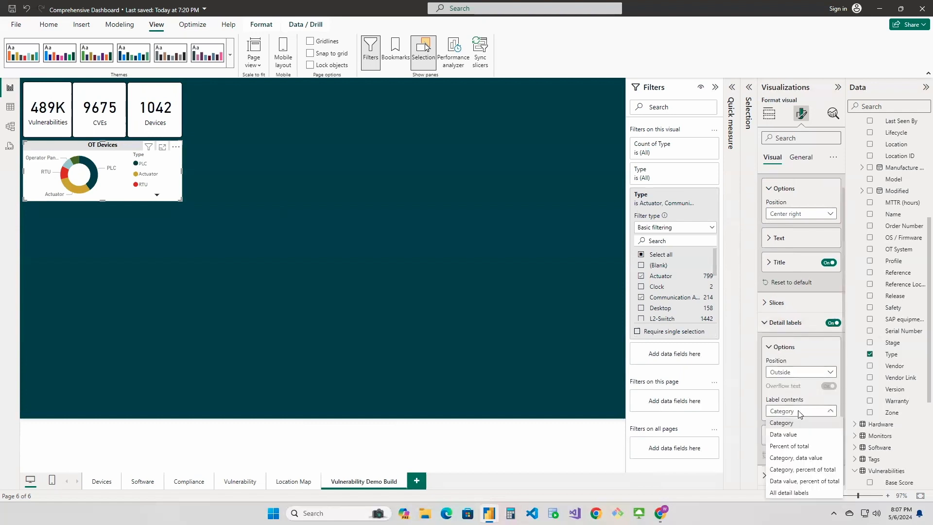
pyautogui.click(792, 447)
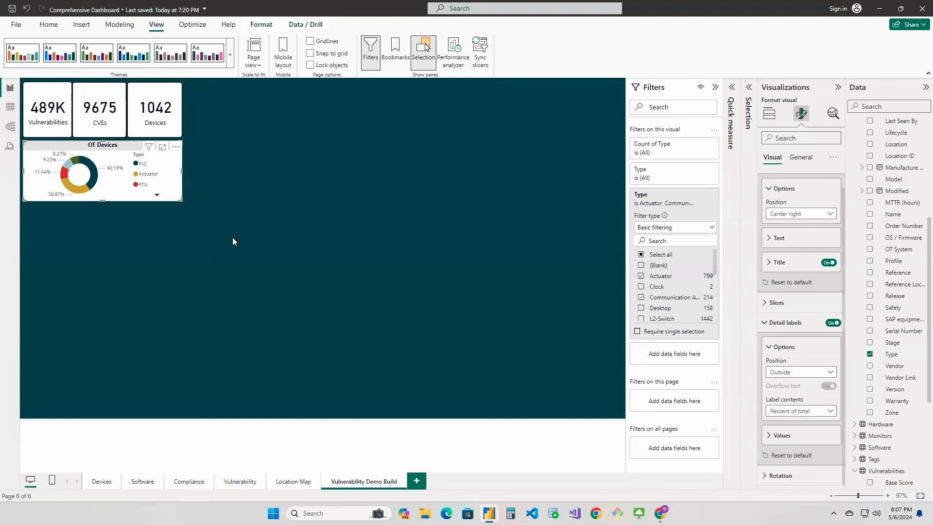
# Check the Vulnerabilities, CVEs and Devices card values for the PLC, Communication Adapter, RTU and Actuator slices, and clear the selection
pyautogui.click(95, 174)
pyautogui.click(69, 160)
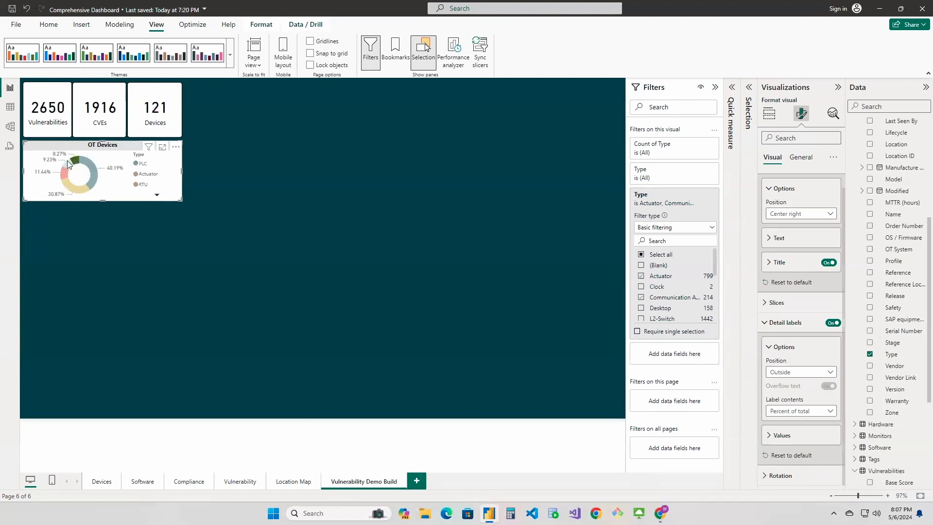
pyautogui.click(68, 166)
pyautogui.click(64, 173)
pyautogui.click(71, 184)
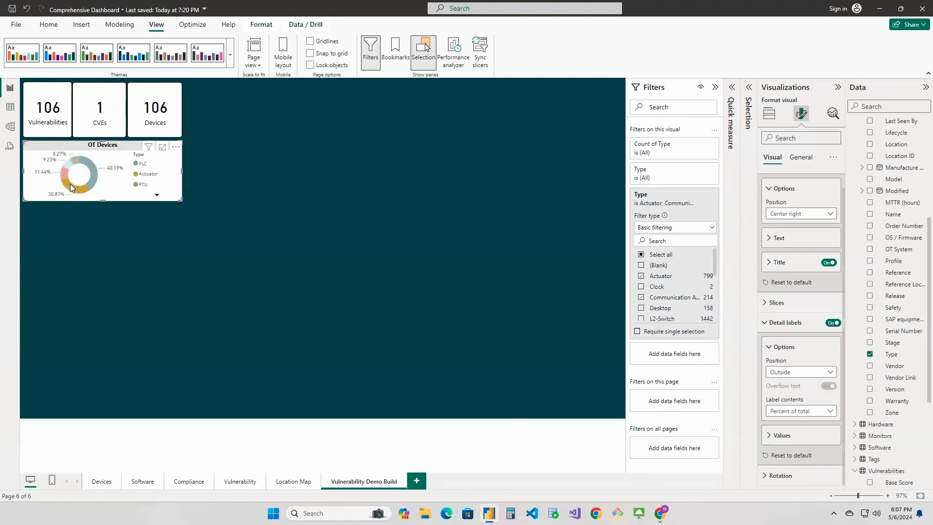
pyautogui.click(73, 186)
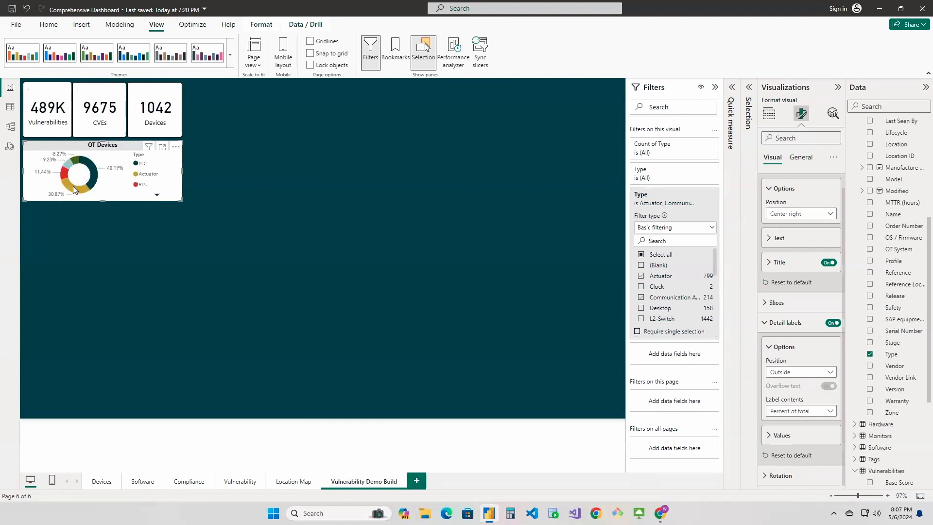
pyautogui.click(89, 167)
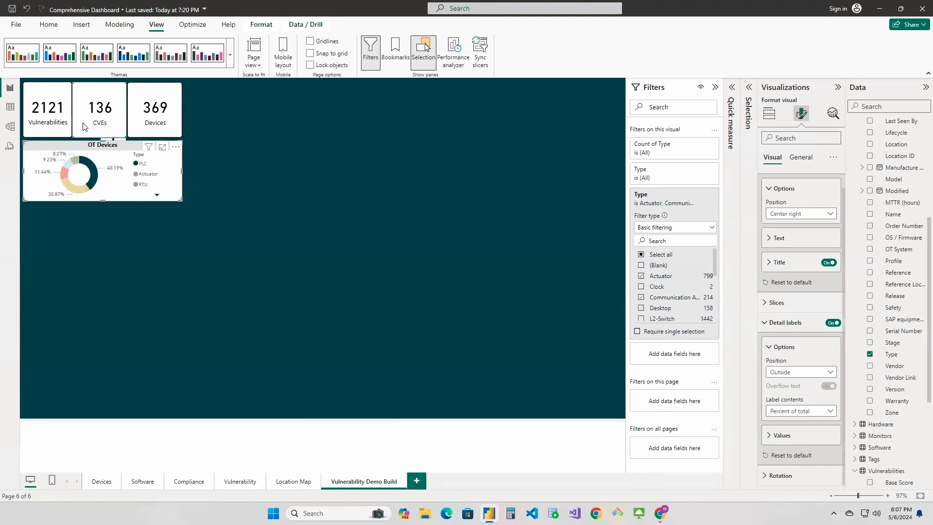
pyautogui.click(74, 160)
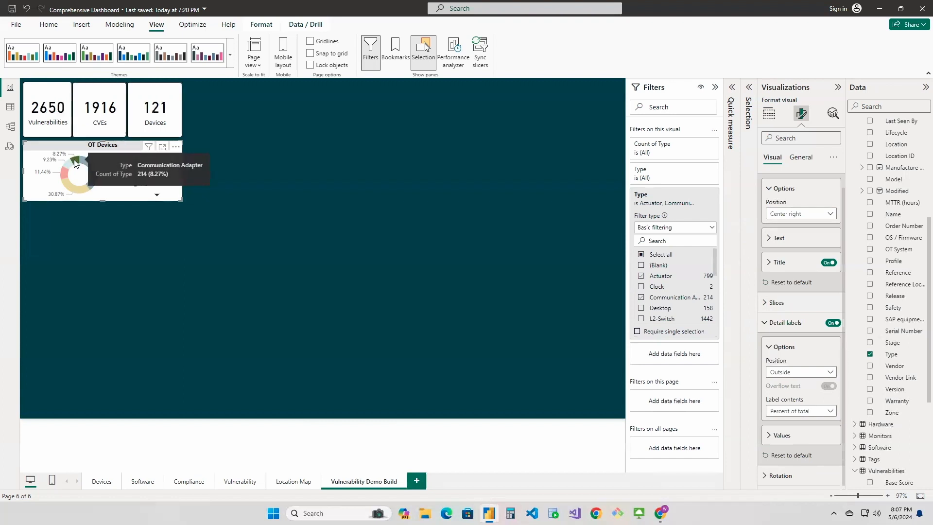
pyautogui.click(63, 178)
pyautogui.click(71, 186)
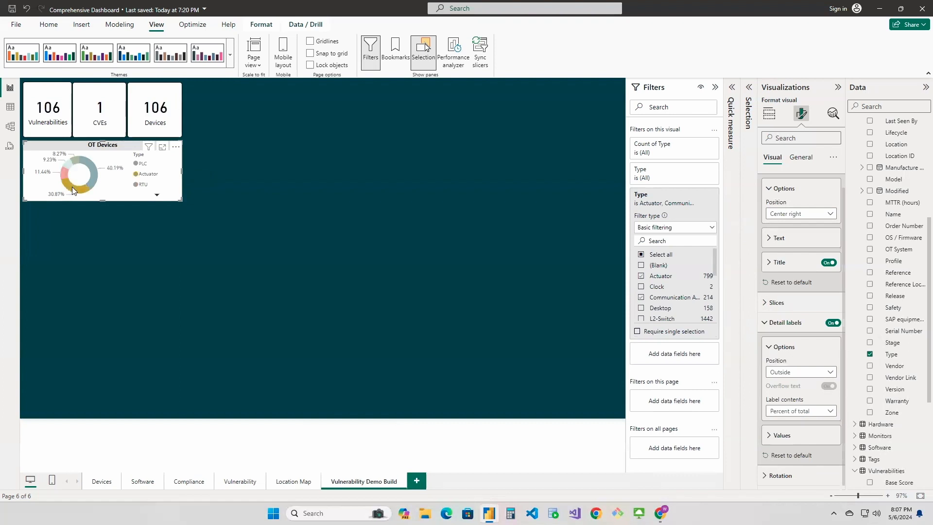
pyautogui.click(80, 190)
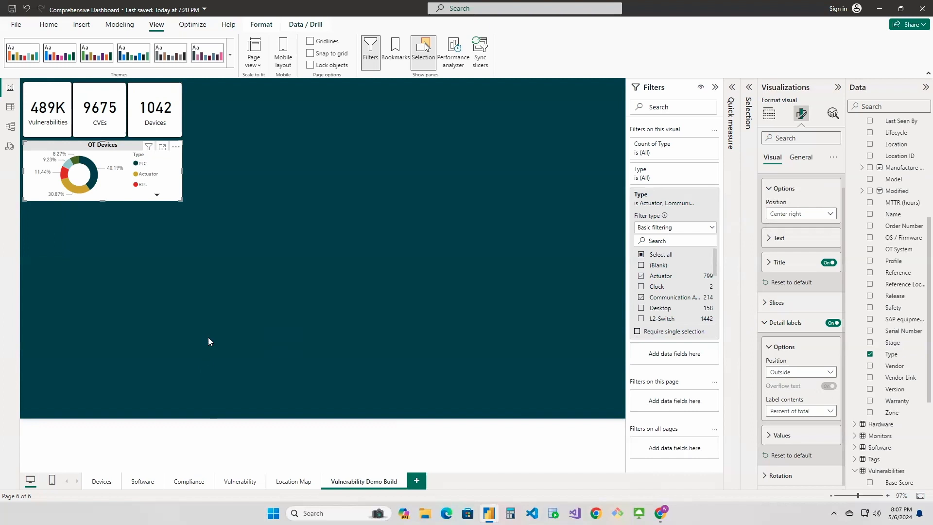
# Move the OT Devices chart slightly down and set its interaction with the Vulnerabilities, CVEs and Devices cards to None
pyautogui.moveTo(125, 147); pyautogui.dragTo(121, 154)
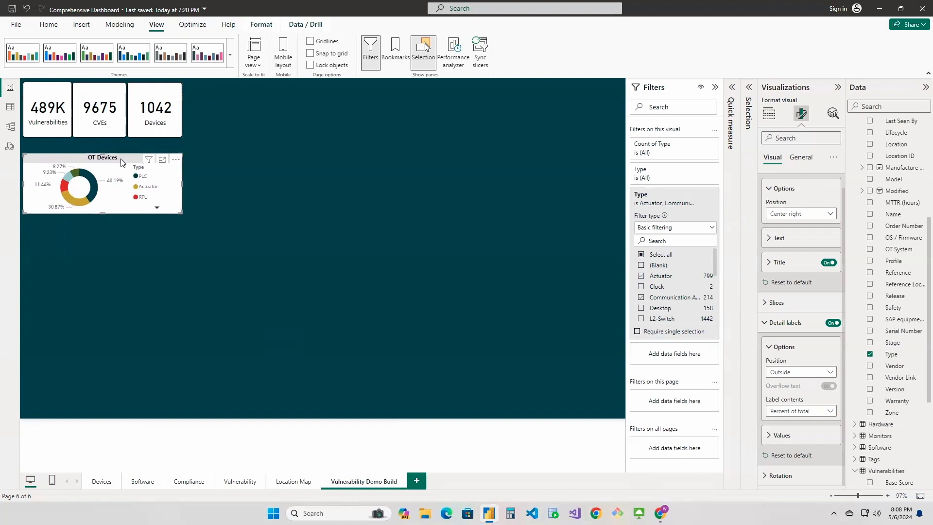
pyautogui.click(262, 25)
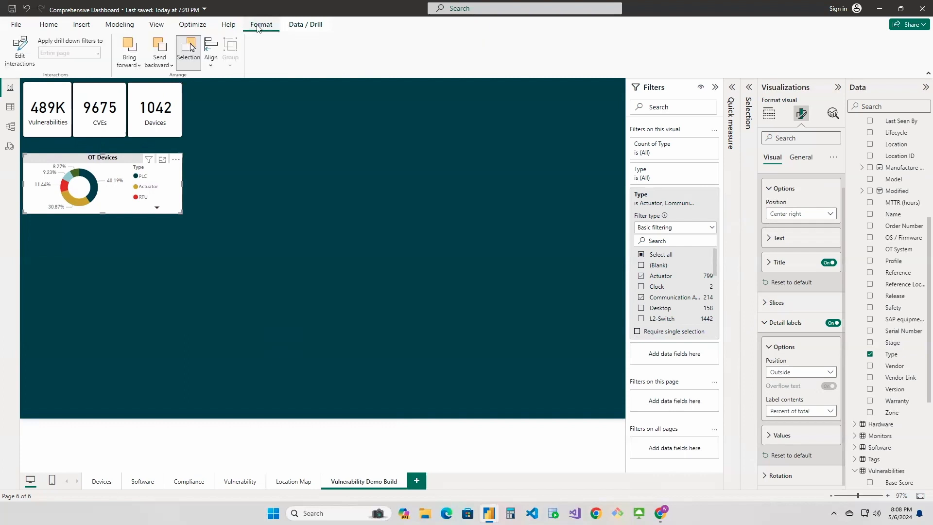
pyautogui.click(20, 46)
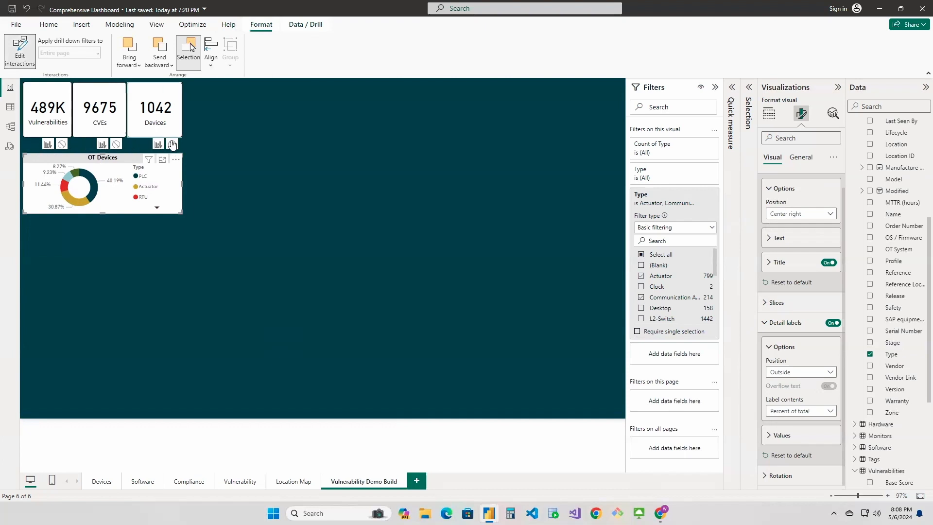
pyautogui.click(62, 145)
pyautogui.click(116, 144)
pyautogui.click(172, 144)
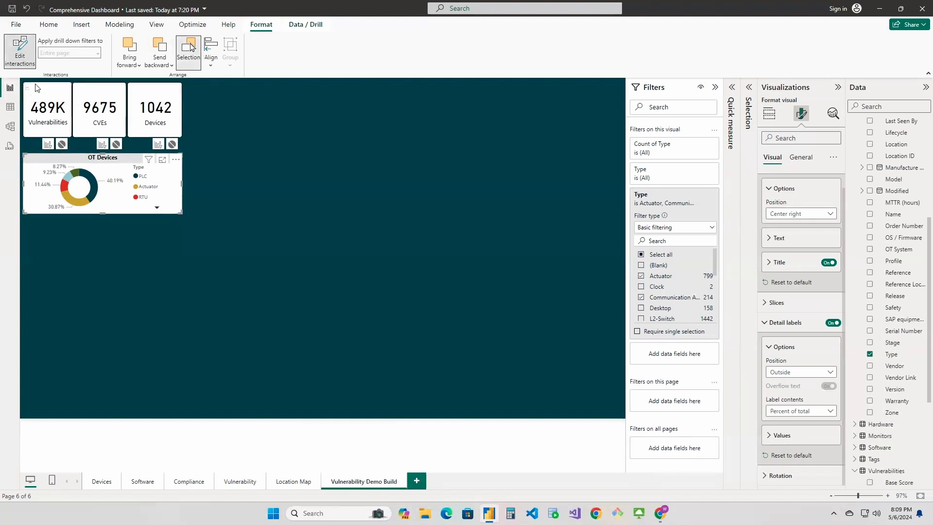
pyautogui.click(20, 47)
# Move the OT Devices chart back up beneath the cards and test its slices against the three counts, clearing the selection
pyautogui.moveTo(73, 157); pyautogui.dragTo(75, 146)
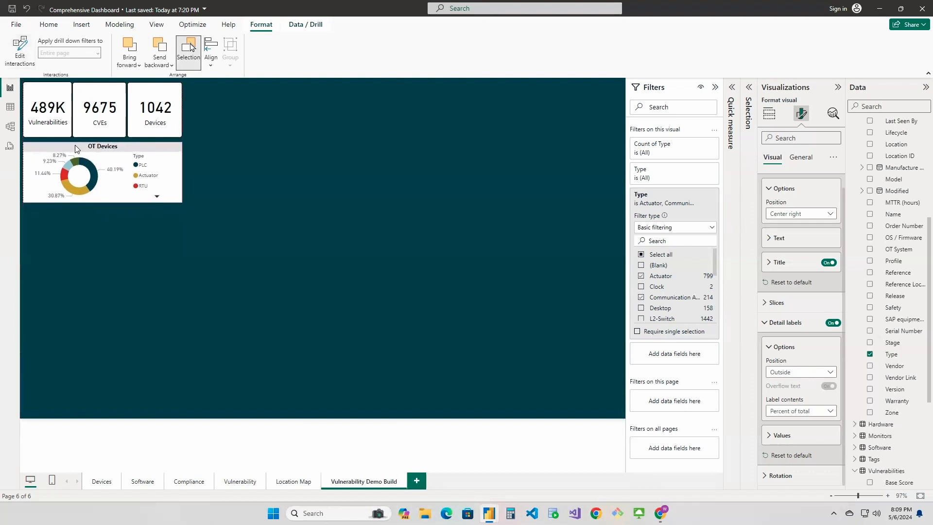
pyautogui.click(73, 160)
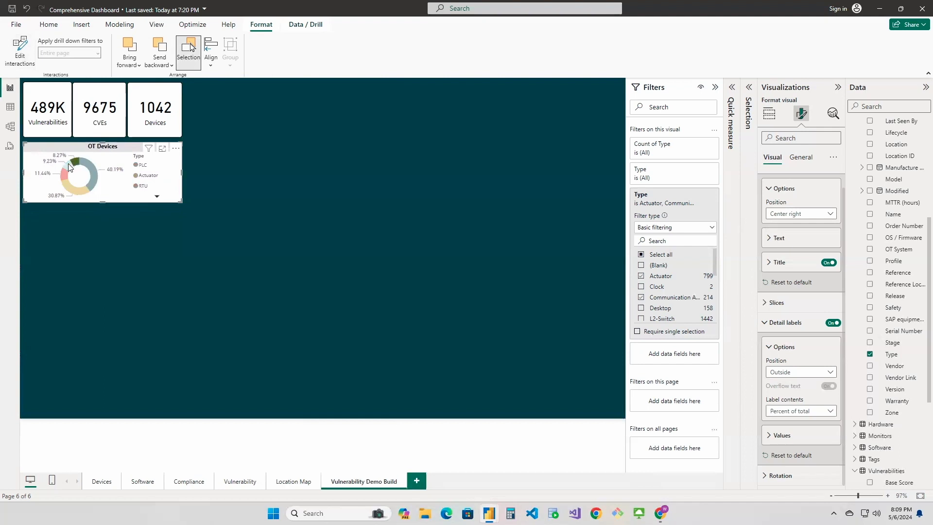
pyautogui.click(71, 189)
pyautogui.click(71, 188)
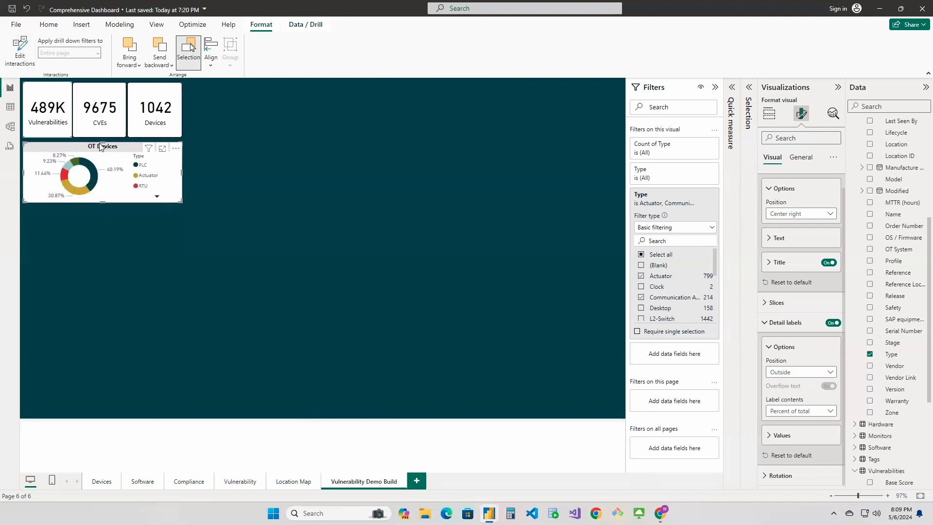
# On the finished Vulnerability page, examine how OT Devices and CVE Count by Device Criticality slices affect the cards, and clear the selection
pyautogui.click(235, 479)
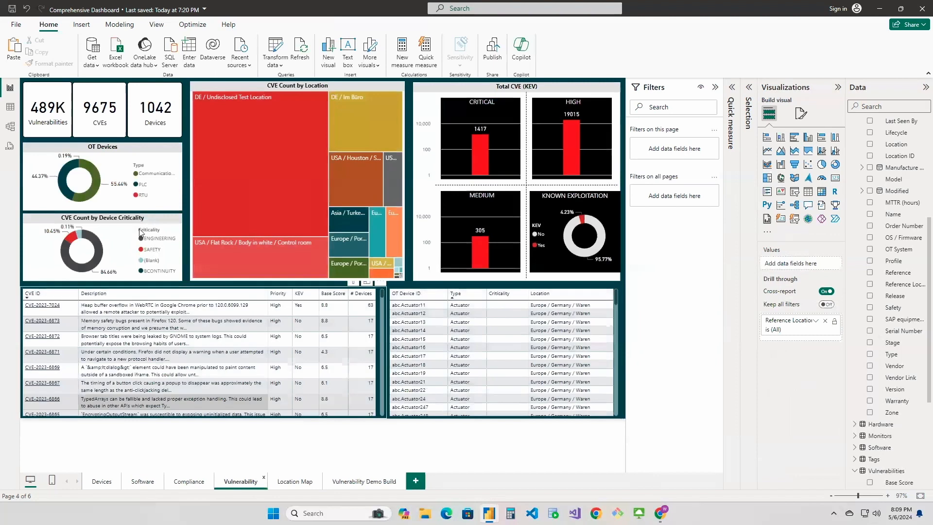
pyautogui.click(69, 170)
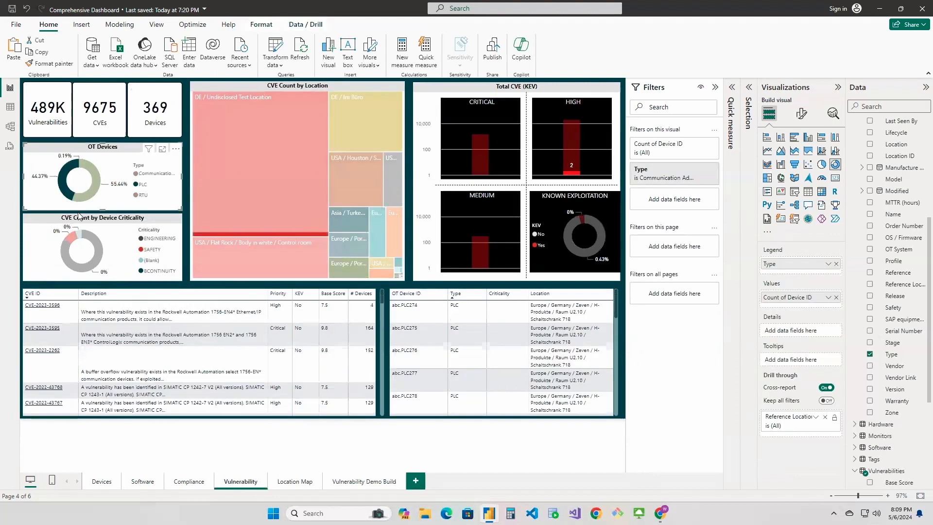
pyautogui.click(80, 237)
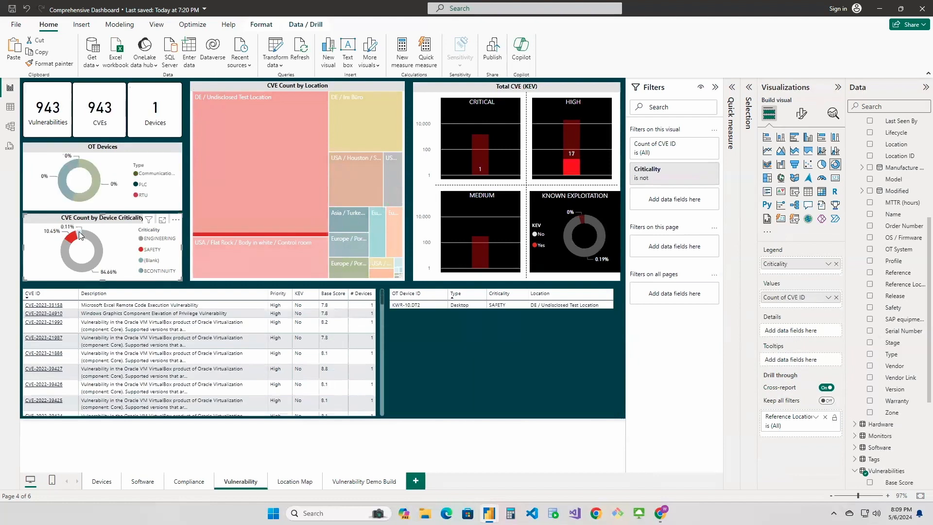
pyautogui.click(84, 237)
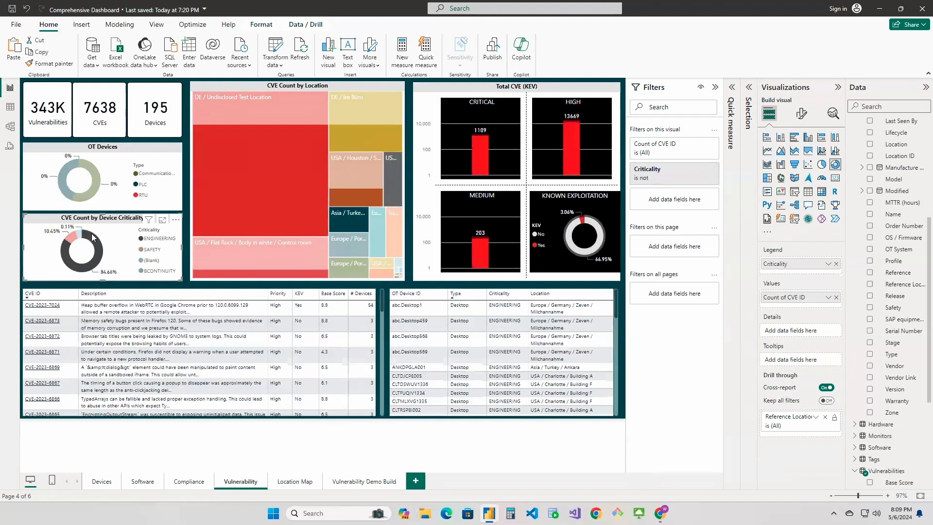
pyautogui.click(112, 230)
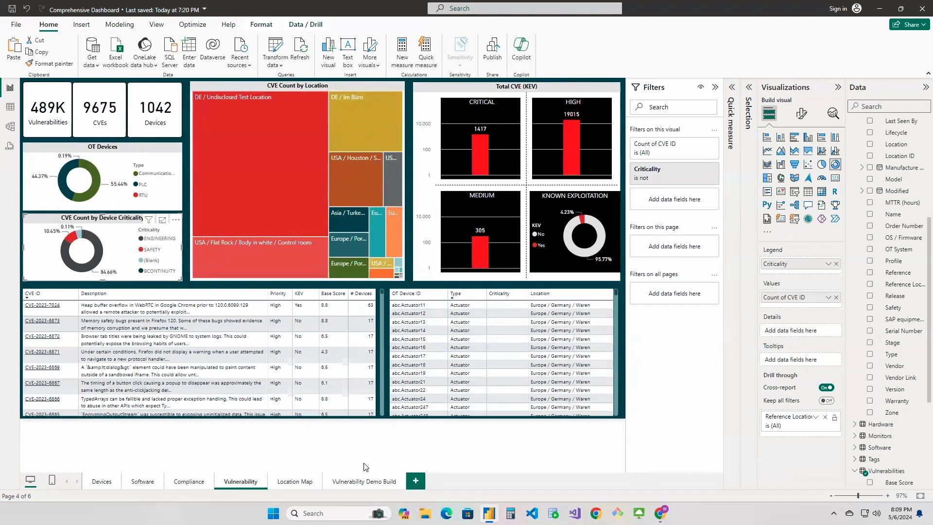
# On the Vulnerability Demo Build page, edit the OT Devices chart's interactions so that it filters the Devices card again
pyautogui.click(364, 481)
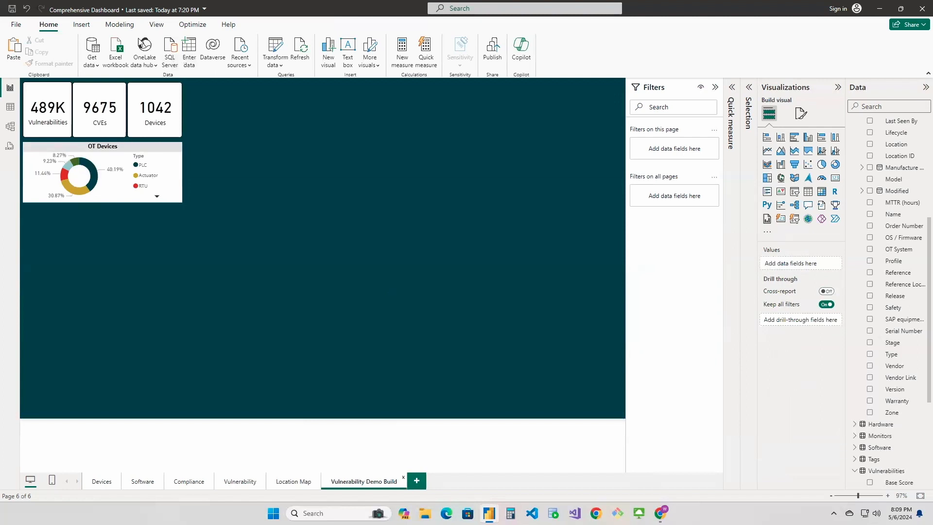
pyautogui.click(193, 24)
pyautogui.click(146, 165)
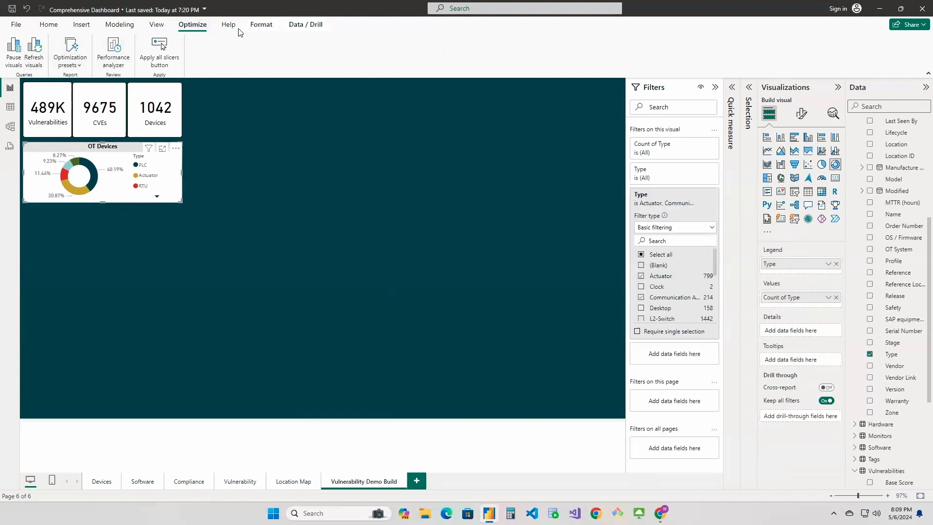
pyautogui.click(261, 24)
pyautogui.click(19, 51)
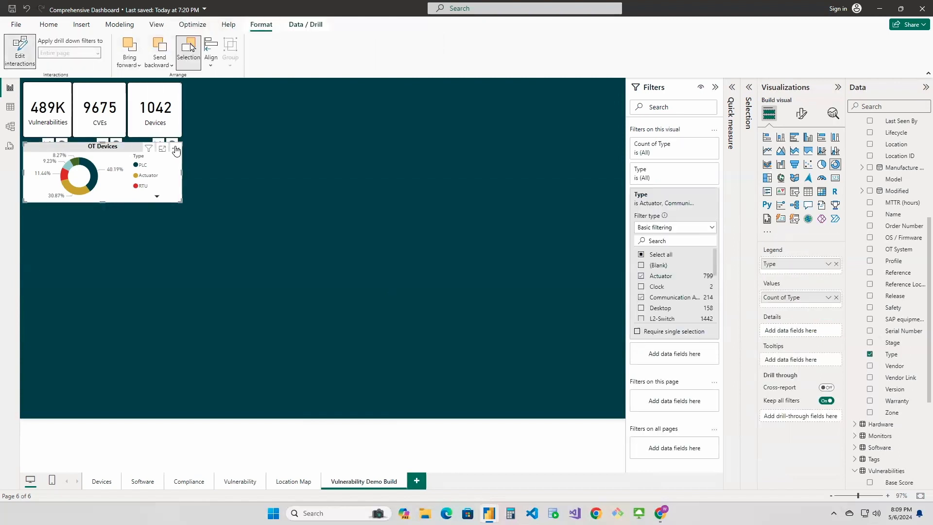
pyautogui.click(168, 138)
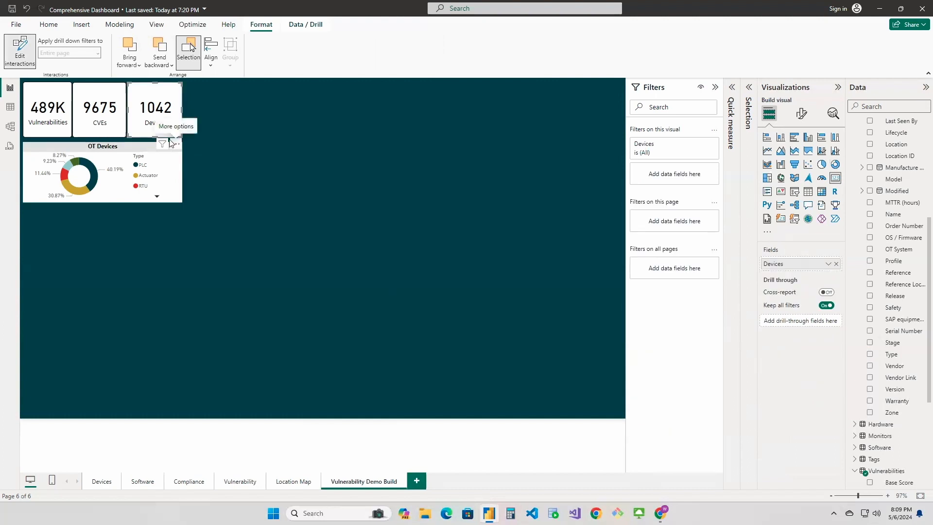
pyautogui.click(127, 161)
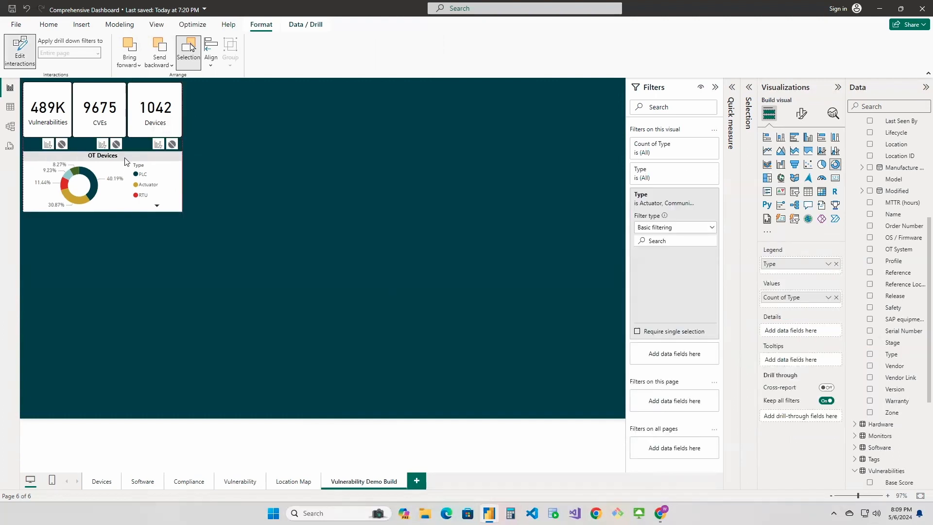
pyautogui.click(171, 145)
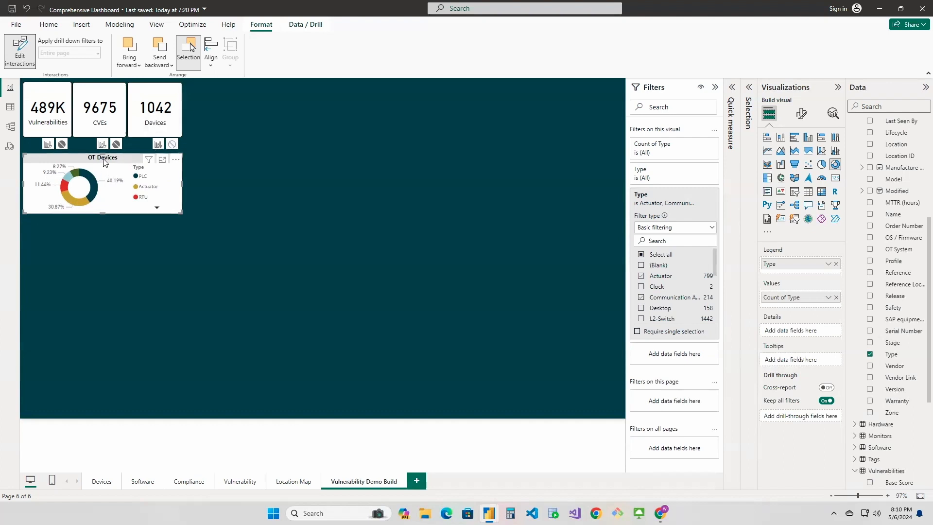
pyautogui.click(20, 51)
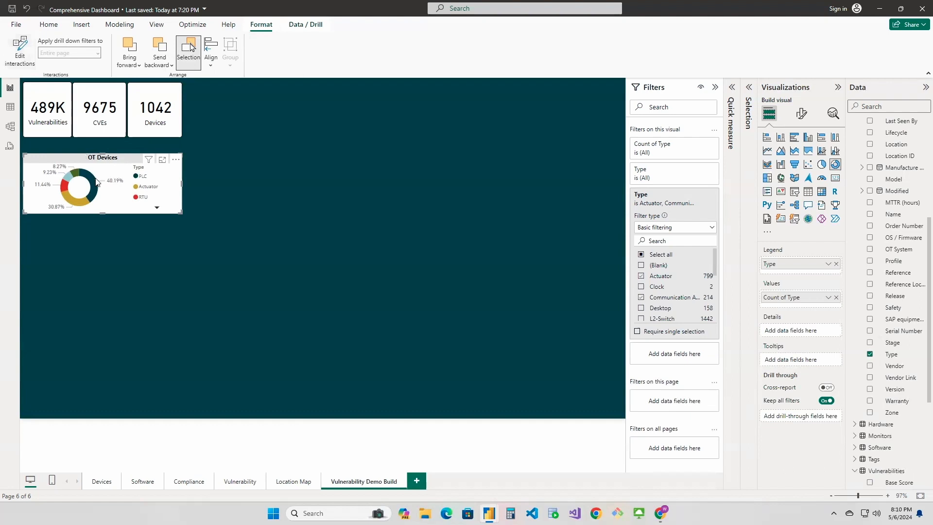
# Test the OT Devices slices against the Devices card, clear the selection, and move the chart back up beneath the cards
pyautogui.click(96, 180)
pyautogui.click(73, 173)
pyautogui.click(68, 182)
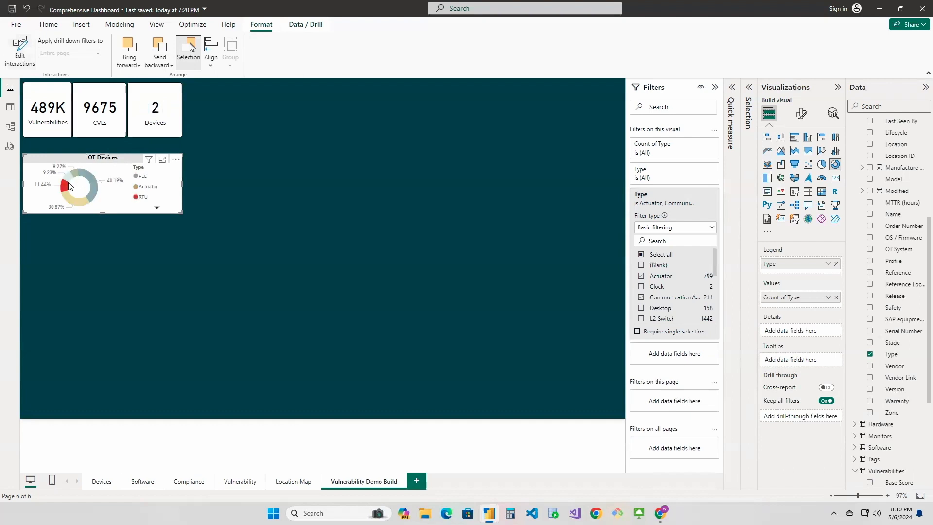
pyautogui.click(66, 190)
pyautogui.moveTo(126, 164); pyautogui.dragTo(125, 153)
# Check the Vulnerability page's layout and duplicate the OT Devices donut chart on the Vulnerability Demo Build page
pyautogui.click(240, 481)
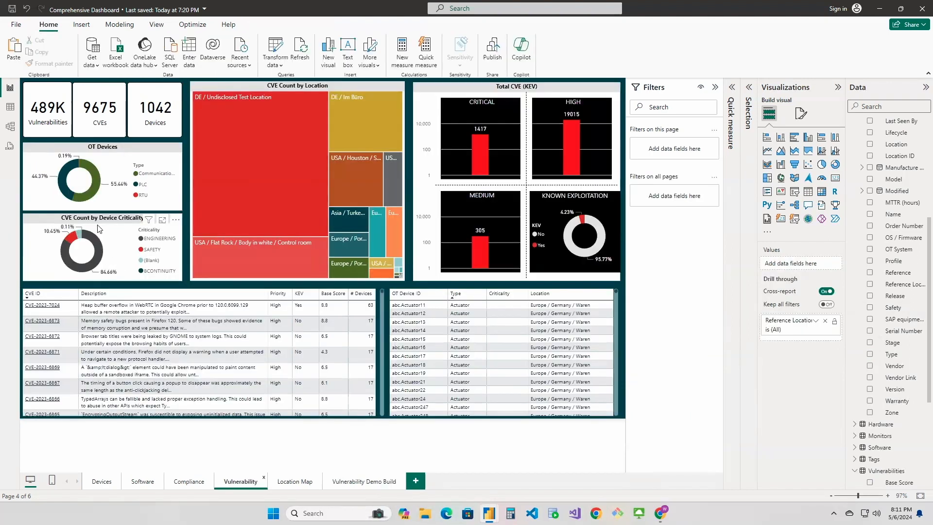
pyautogui.click(359, 482)
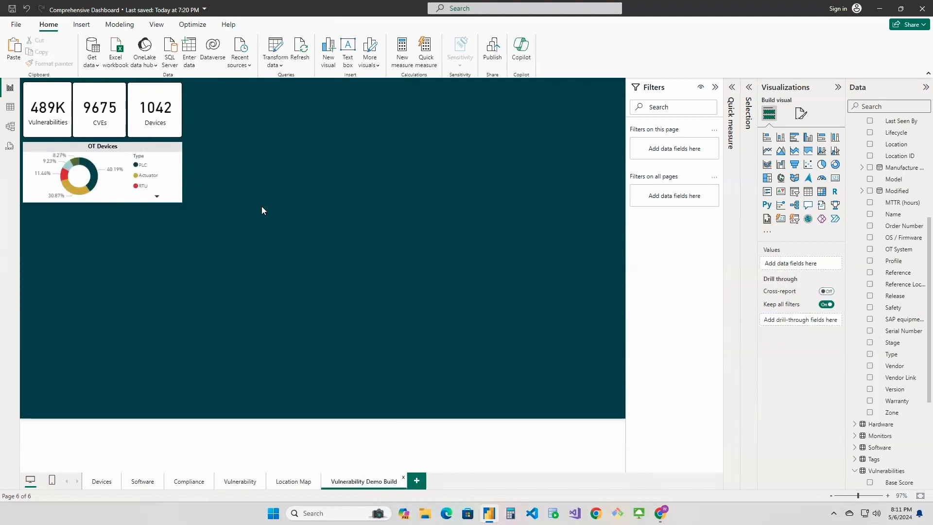
pyautogui.click(171, 162)
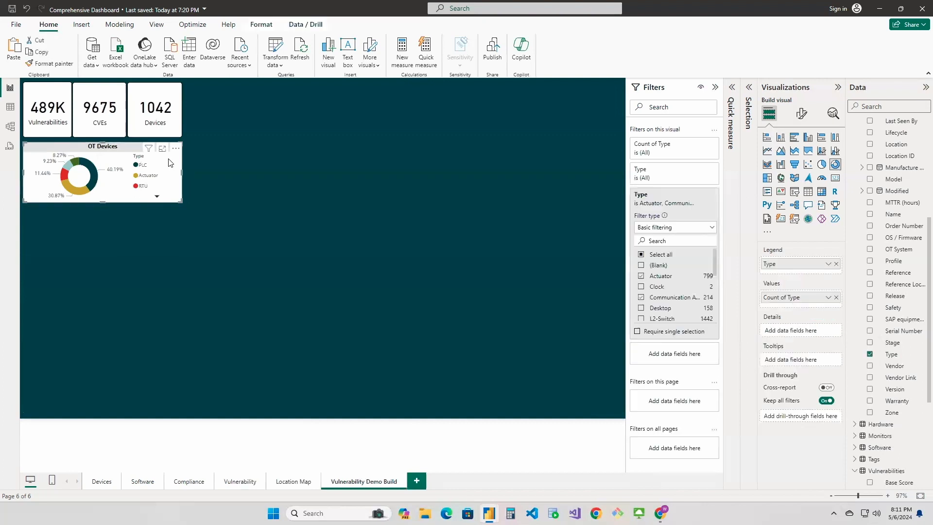
pyautogui.hotkey('ctrl', 'c')
pyautogui.hotkey('ctrl', 'v')
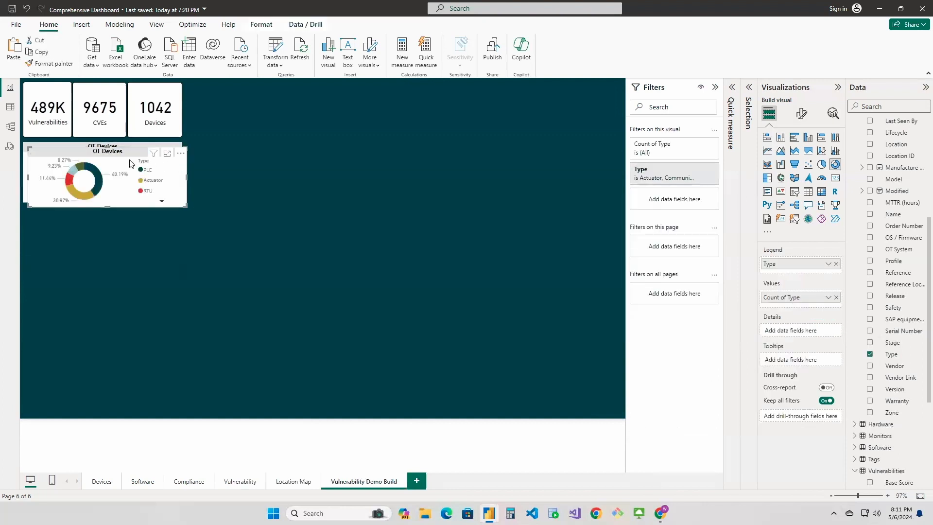
# Place the duplicate donut directly beneath the OT Devices chart and replace its Type legend with the Devices table's Criticality field
pyautogui.moveTo(130, 163); pyautogui.dragTo(125, 214)
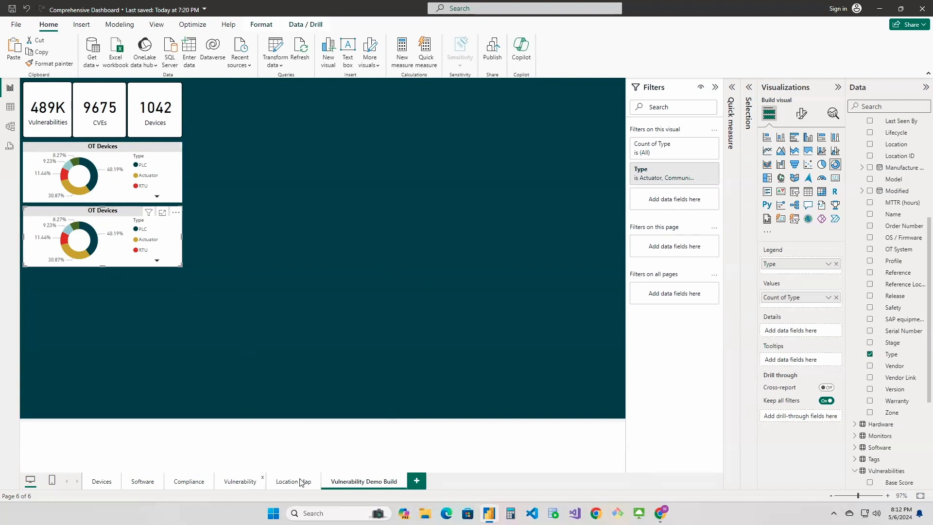
pyautogui.click(836, 264)
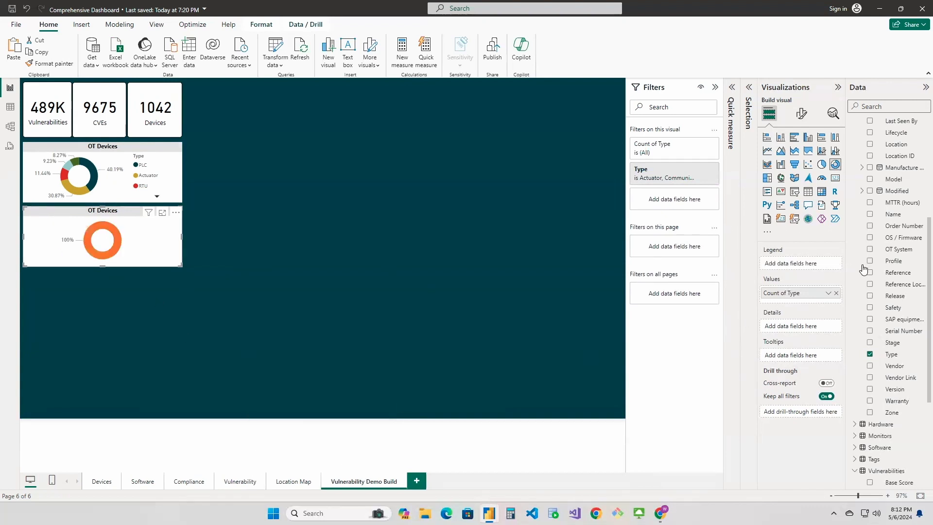
pyautogui.scroll(5, 886, 278)
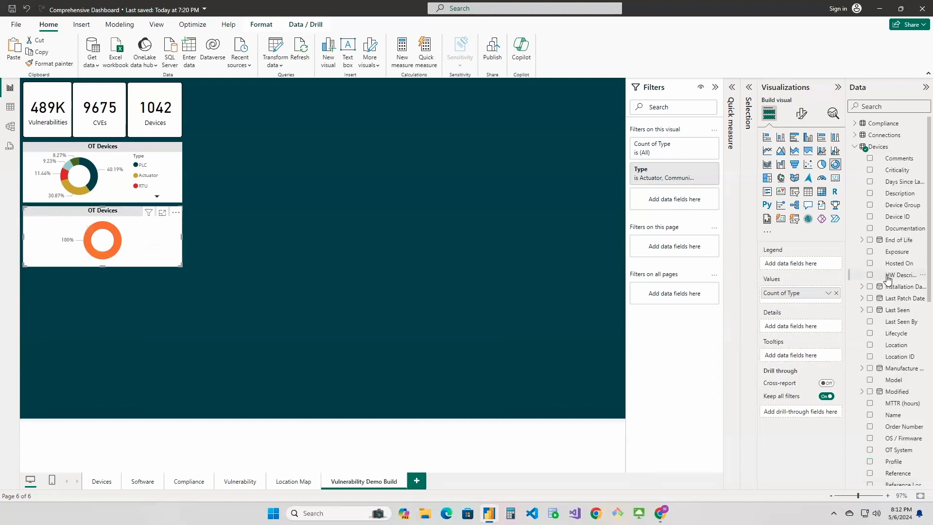
pyautogui.moveTo(892, 171); pyautogui.dragTo(805, 265)
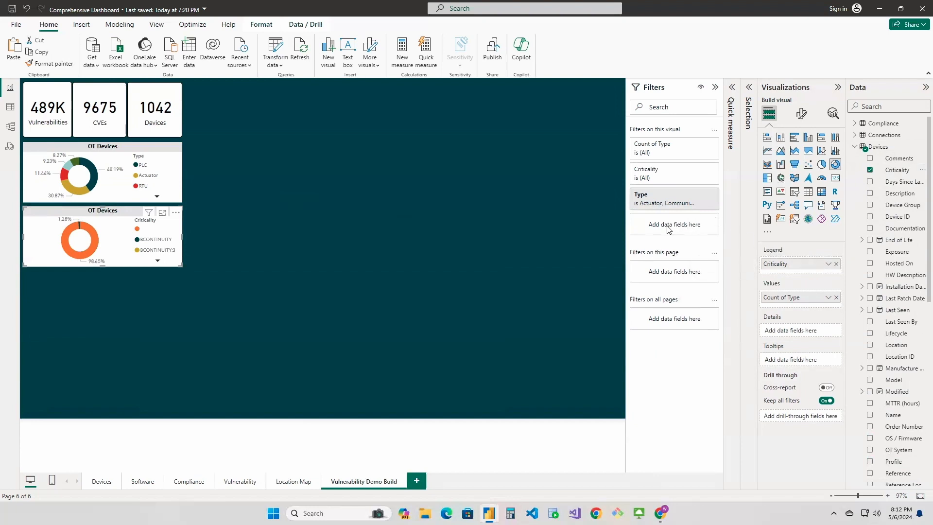
# Filter the lower donut to exclude the blank Criticality value and remove its Type filter
pyautogui.click(700, 170)
pyautogui.click(641, 229)
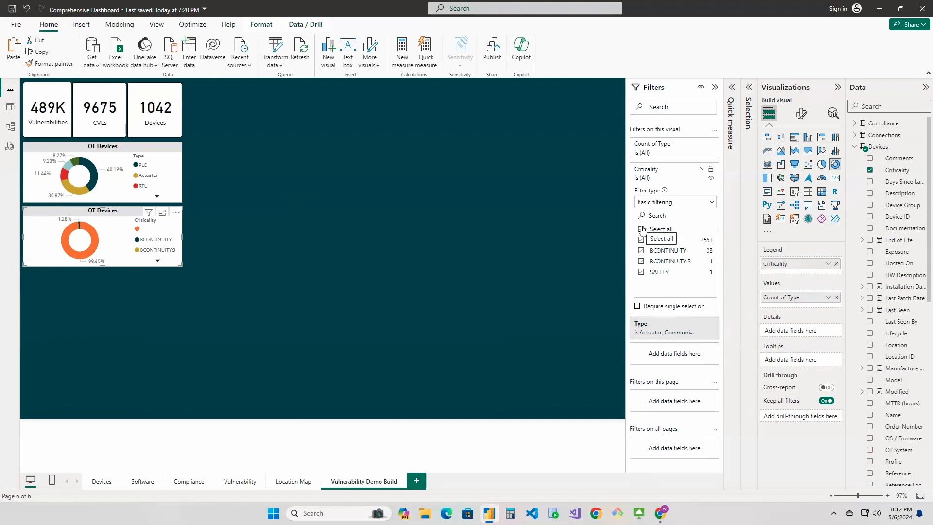
pyautogui.click(642, 240)
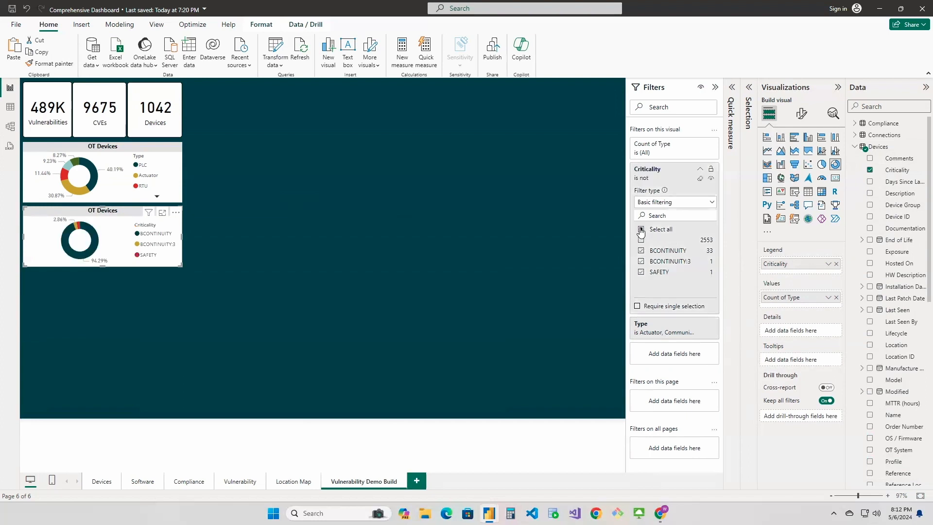
pyautogui.click(646, 173)
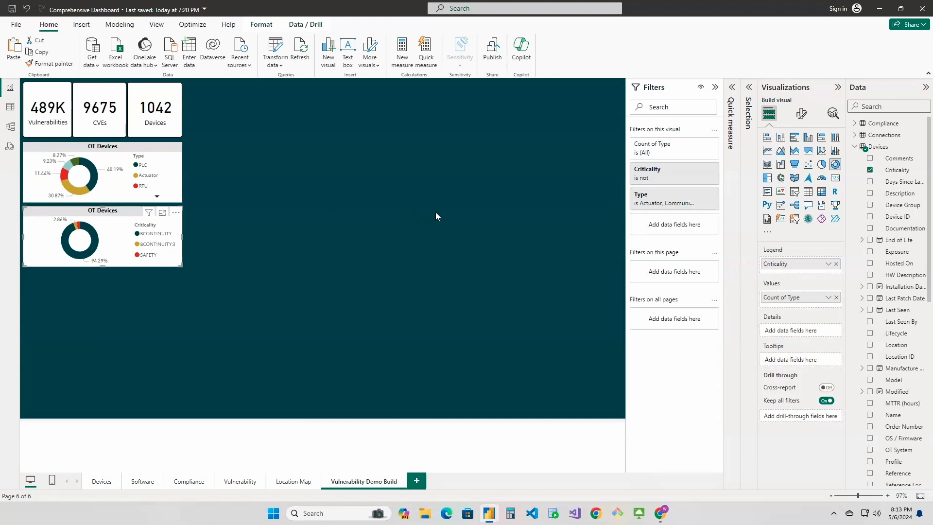
pyautogui.click(702, 195)
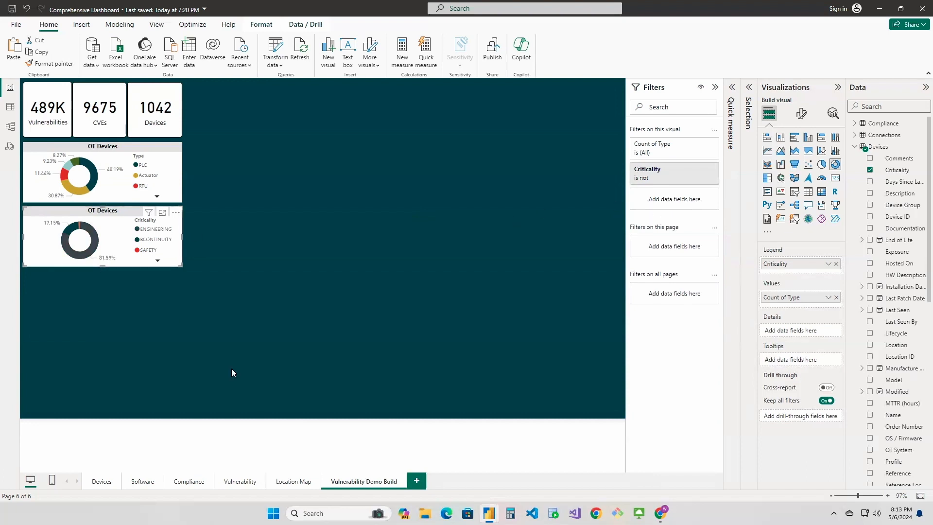
# Following the Vulnerability page's CVE Count by Device Criticality chart, replace the lower demo donut's Count of Type with a distinct count of CVE ID
pyautogui.click(238, 482)
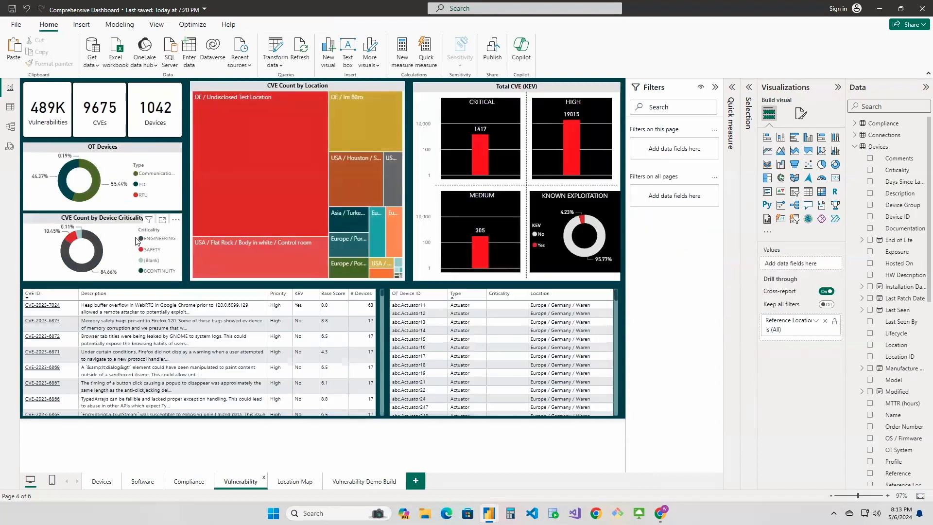
pyautogui.click(112, 231)
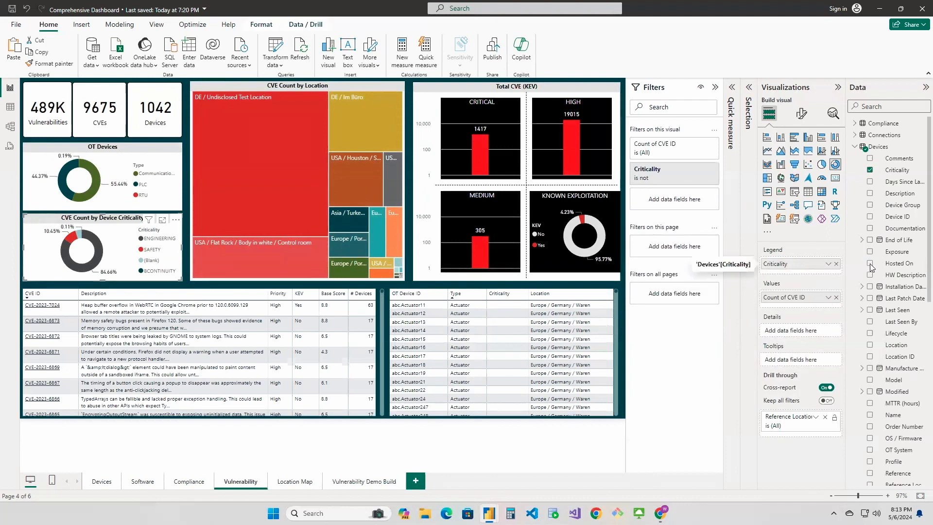
pyautogui.click(350, 483)
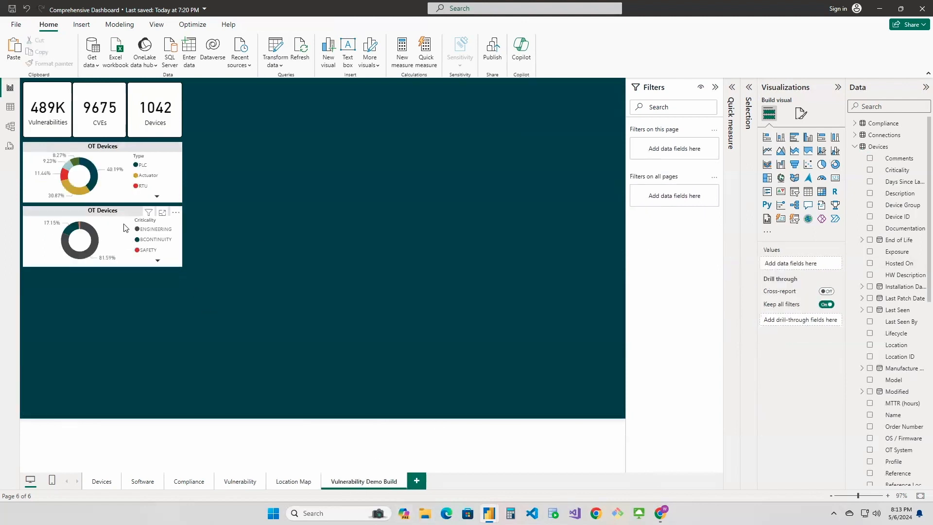
pyautogui.click(125, 228)
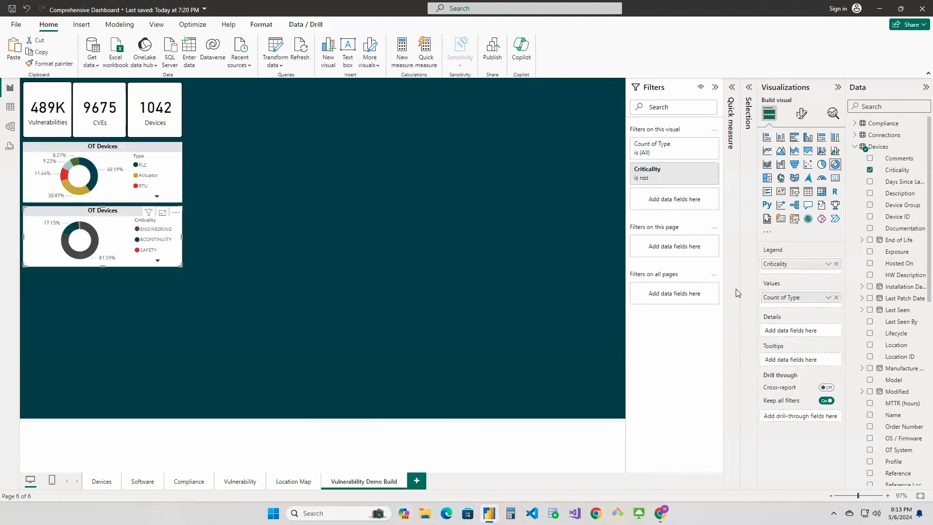
pyautogui.click(836, 298)
pyautogui.scroll(-8, 909, 328)
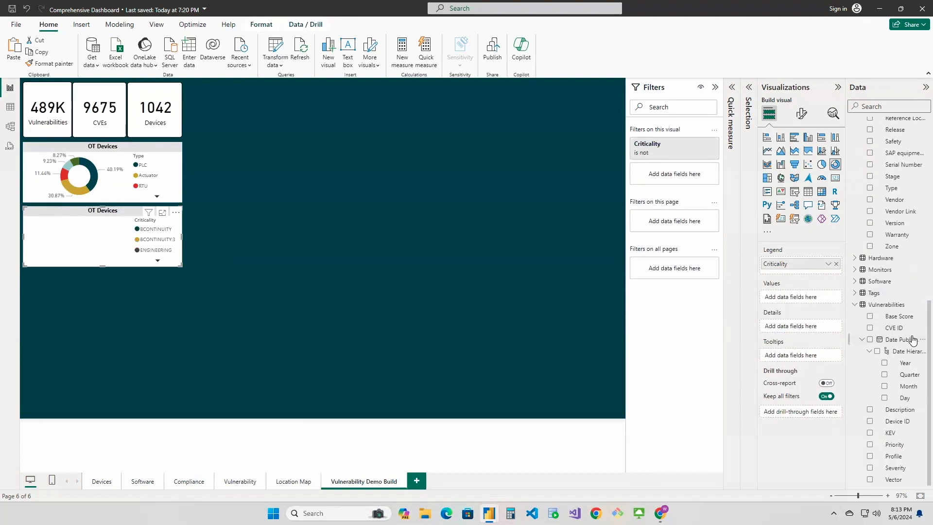
pyautogui.moveTo(897, 328); pyautogui.dragTo(818, 299)
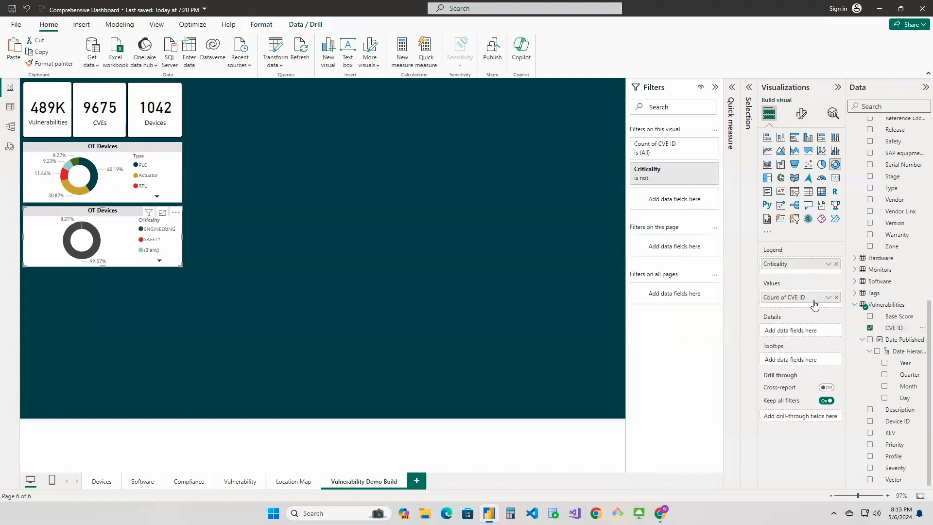
pyautogui.click(830, 299)
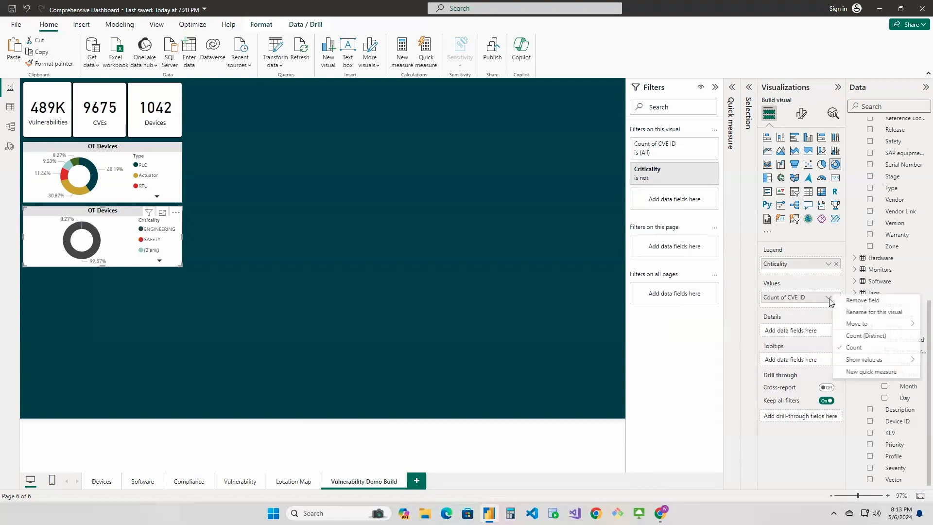
pyautogui.click(846, 336)
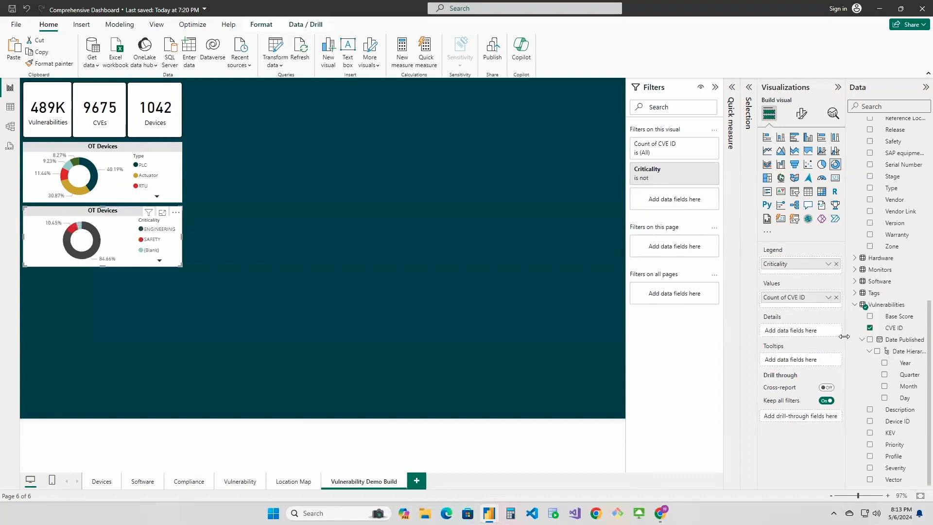
# Retitle the lower donut chart as CVE Count by Device Criticality
pyautogui.click(157, 261)
pyautogui.click(801, 113)
pyautogui.click(800, 159)
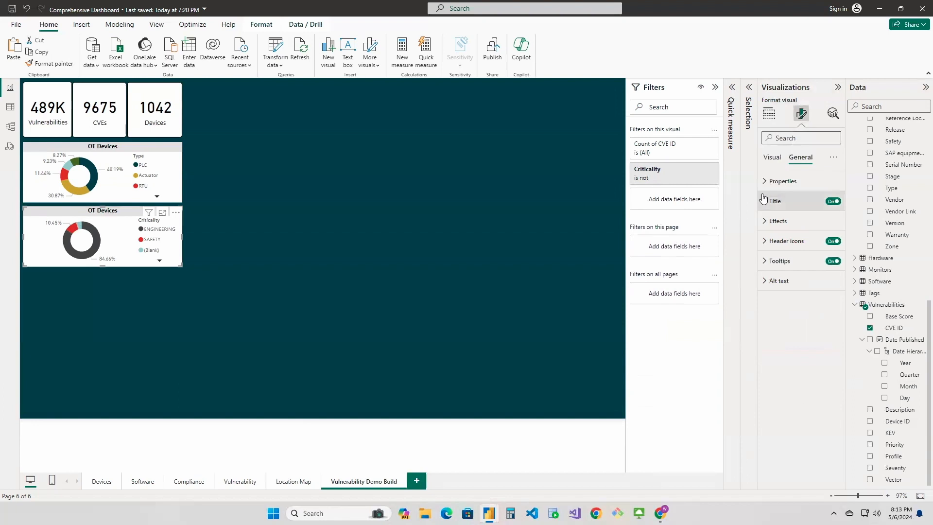
pyautogui.click(766, 205)
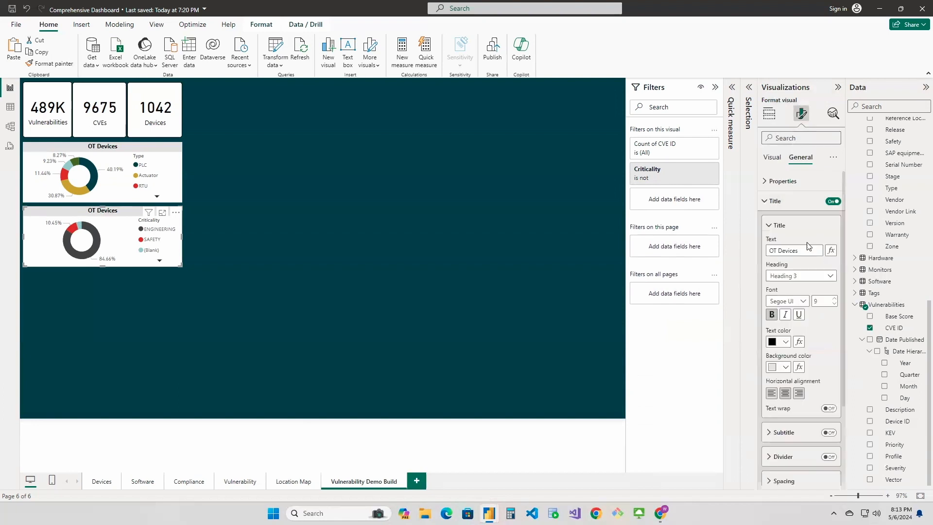
pyautogui.moveTo(823, 250); pyautogui.dragTo(757, 251)
pyautogui.write('CV')
pyautogui.write('E ID')
pyautogui.write(' Count by Criti')
pyautogui.write('cality')
pyautogui.click(795, 250)
pyautogui.write('De')
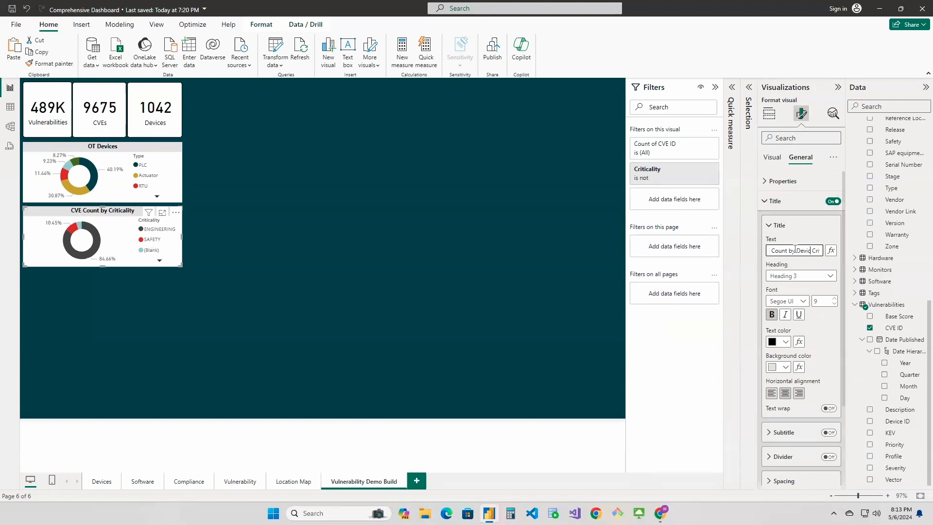
pyautogui.write('vice')
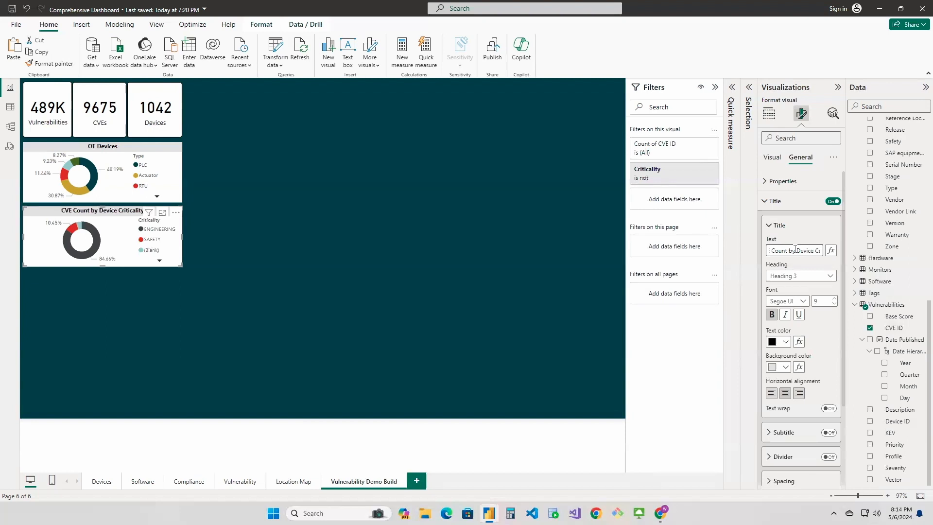
pyautogui.click(700, 329)
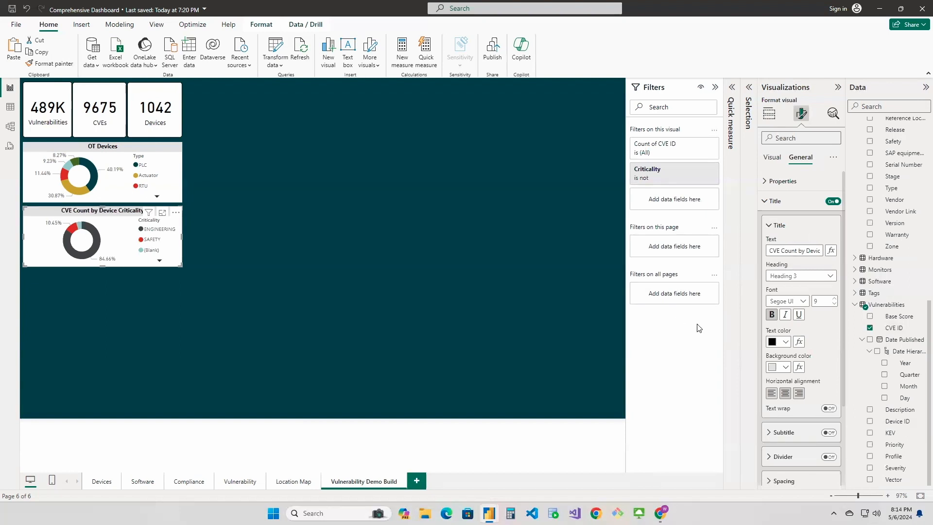
pyautogui.click(191, 315)
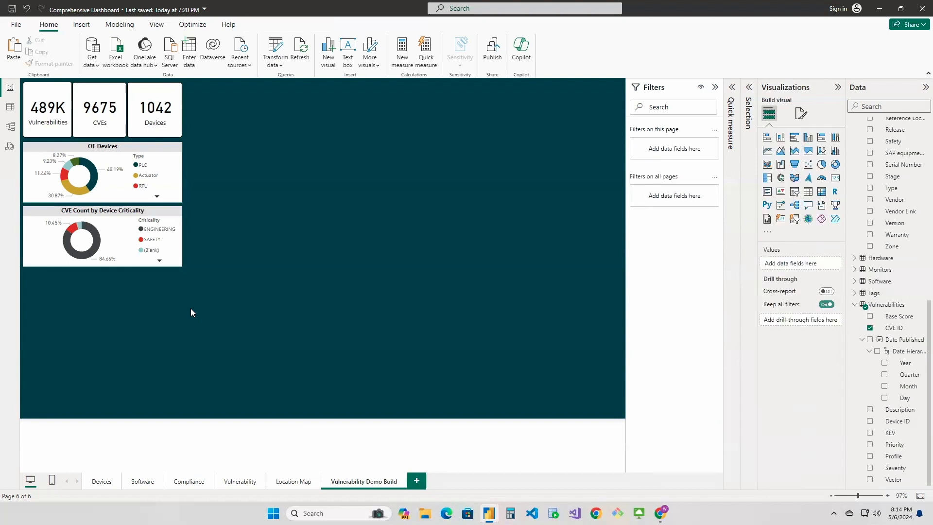
# Check the chart's size on the Vulnerability page and make the demo page's CVE Count by Device Criticality donut slightly taller
pyautogui.click(228, 483)
pyautogui.click(98, 266)
pyautogui.moveTo(103, 269); pyautogui.dragTo(102, 274)
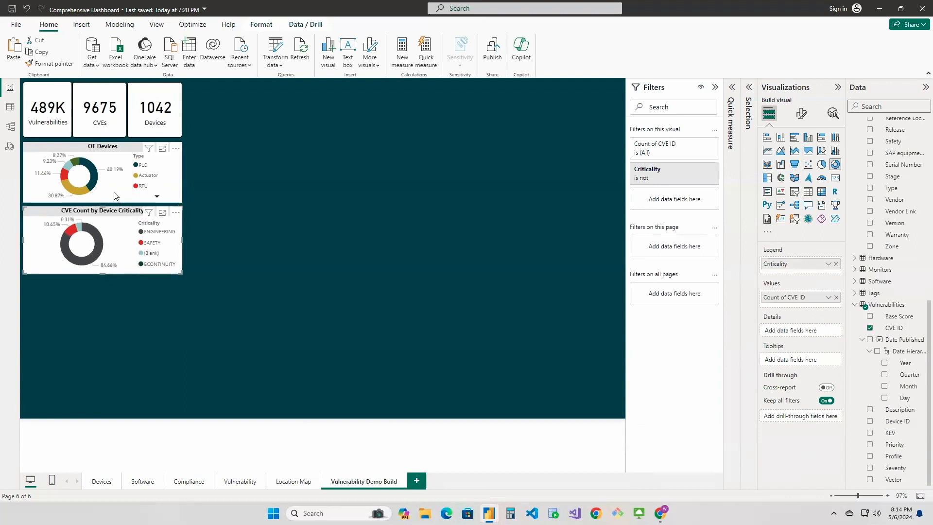
# Set the OT Devices chart's detail label values to black
pyautogui.click(45, 169)
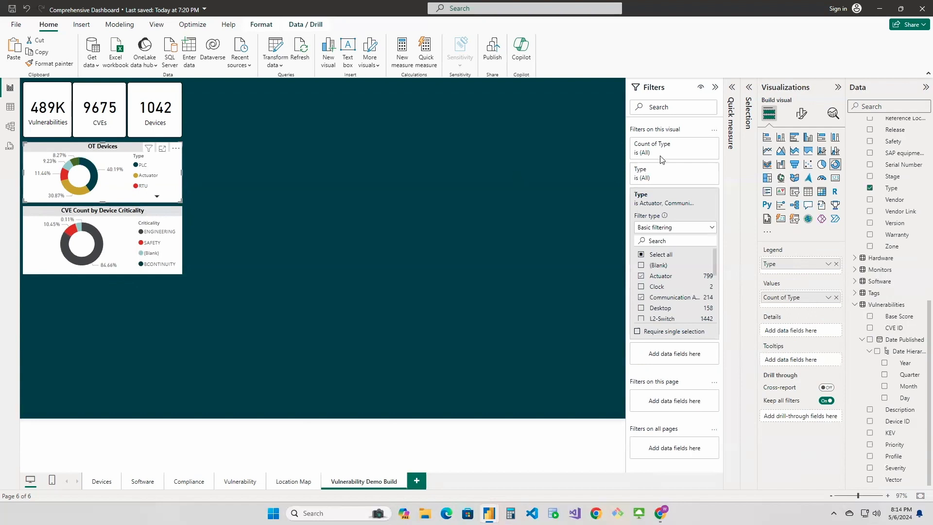
pyautogui.click(801, 114)
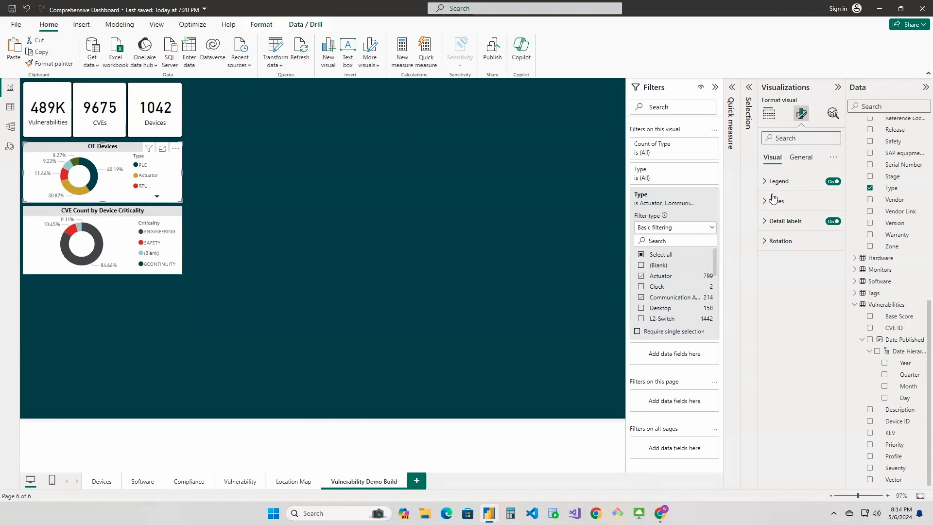
pyautogui.click(767, 223)
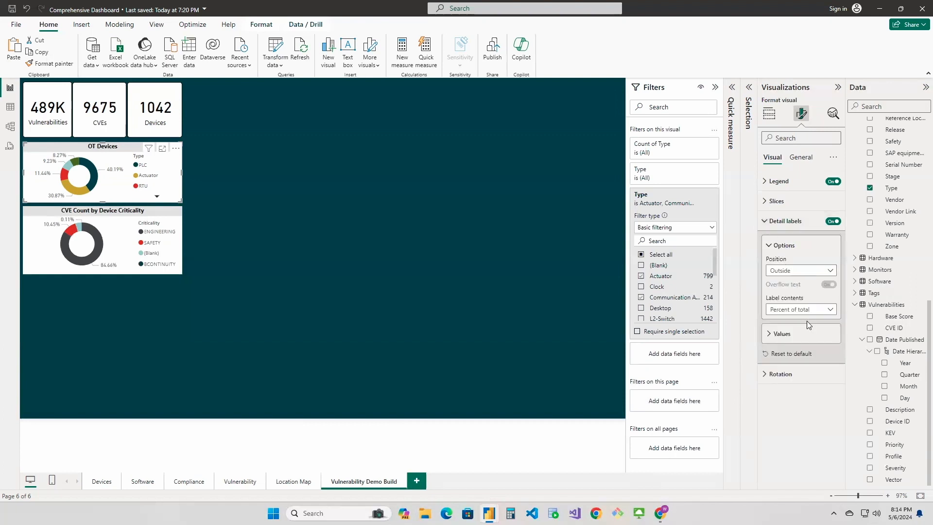
pyautogui.click(771, 334)
pyautogui.scroll(-1, 771, 335)
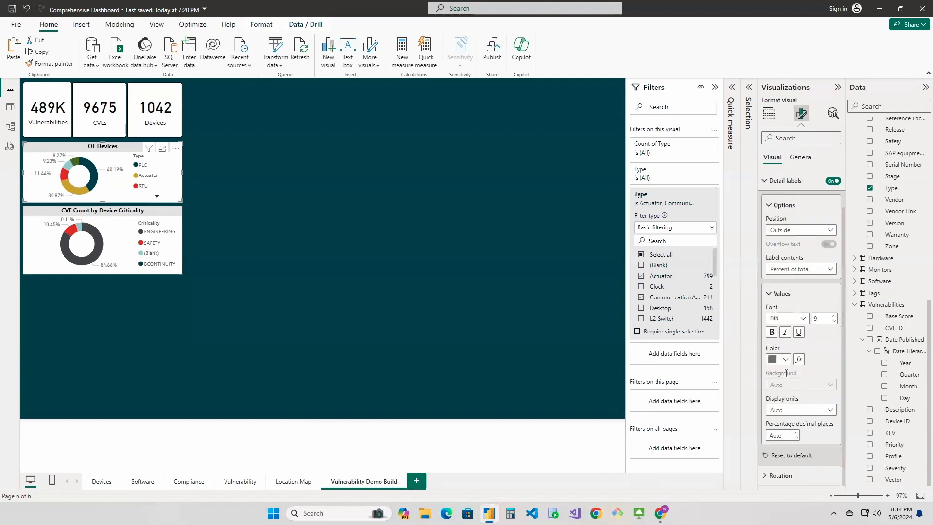
pyautogui.click(786, 360)
pyautogui.click(793, 206)
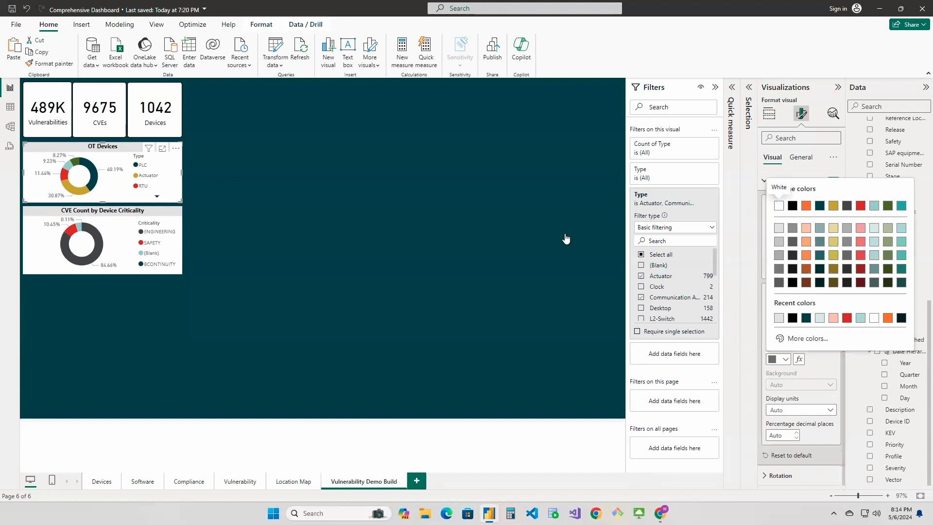
# Set the CVE Count by Device Criticality chart's detail label values to black
pyautogui.click(119, 236)
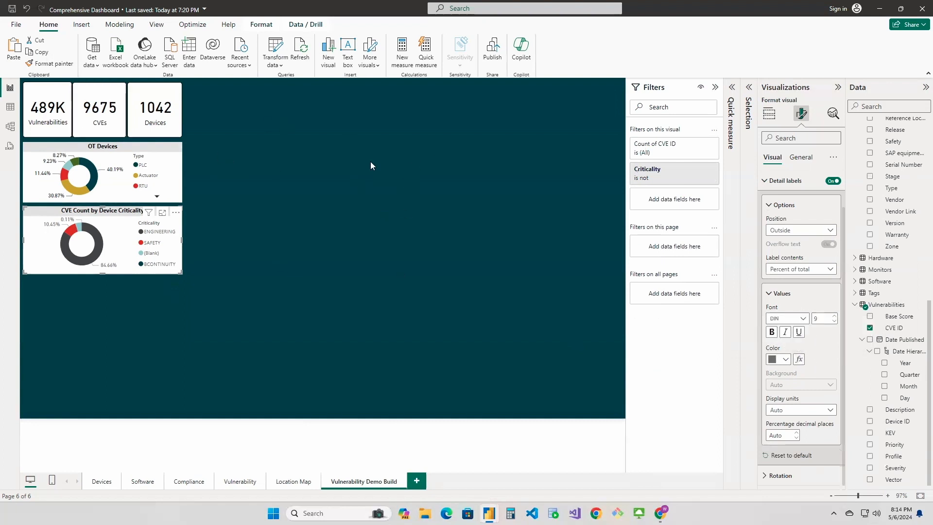
pyautogui.click(784, 361)
pyautogui.click(793, 206)
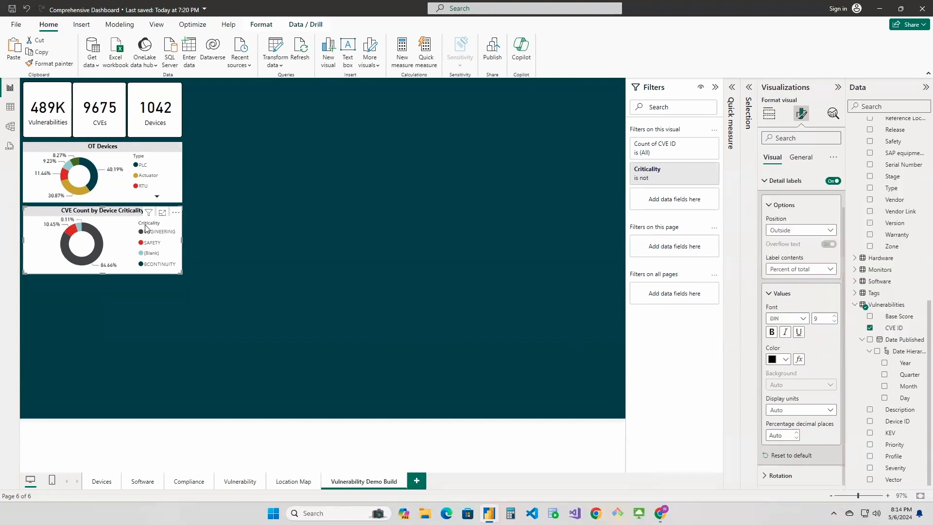
pyautogui.click(258, 231)
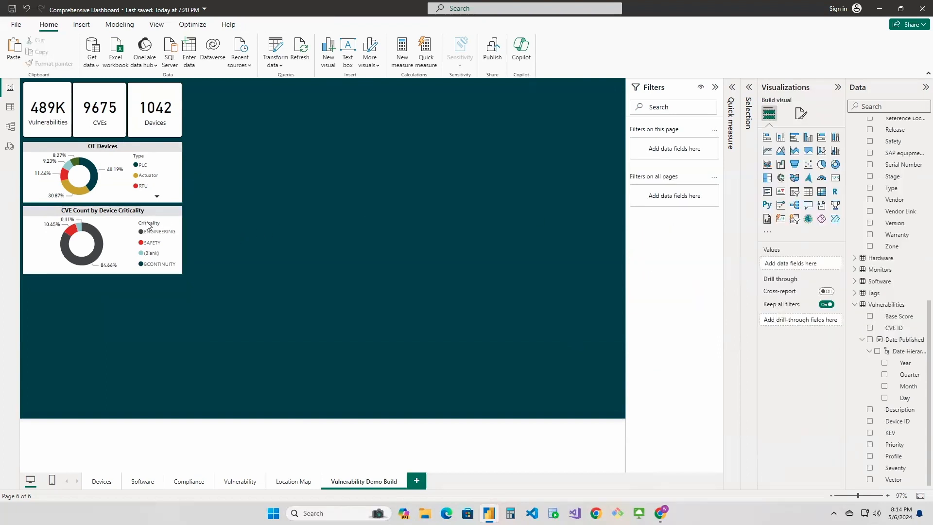
# Check the Vulnerability page's CVE Count by Location treemap, and add an empty treemap beside the demo page's cards and donuts, sized to match
pyautogui.click(240, 481)
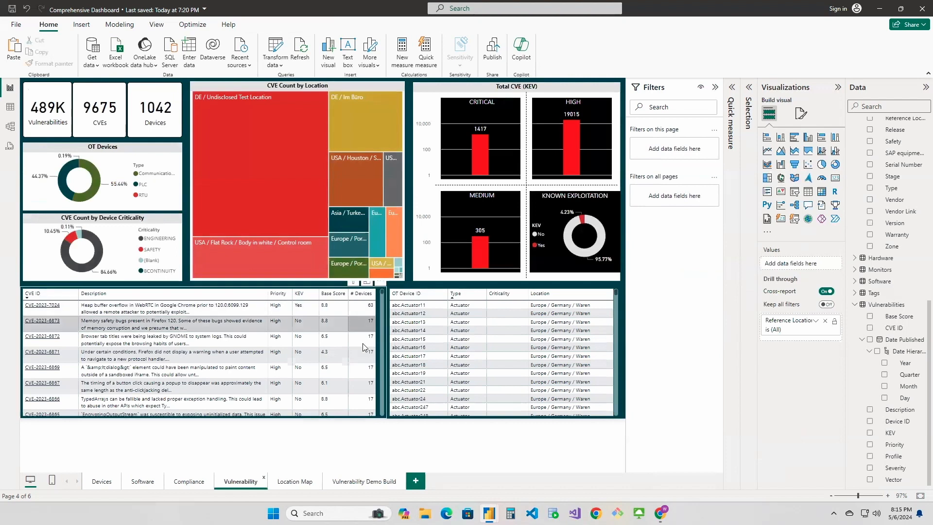
pyautogui.click(350, 86)
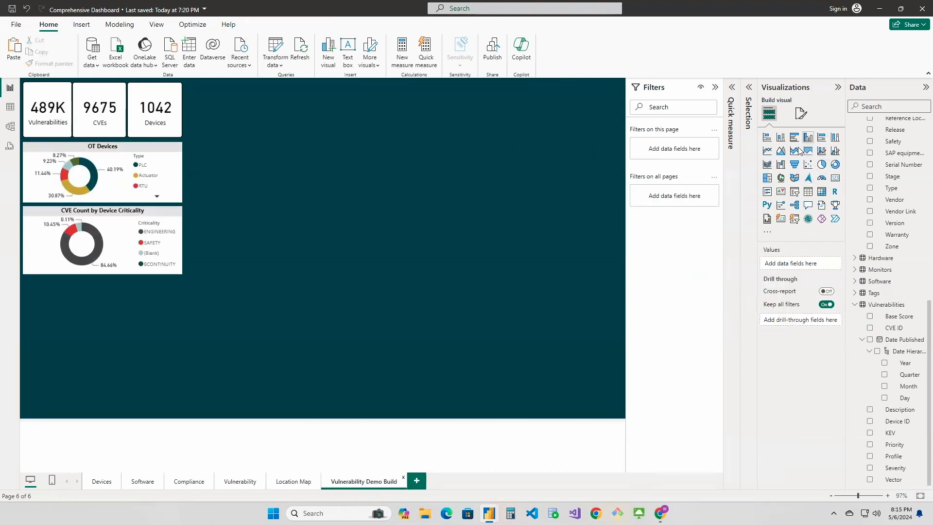
pyautogui.click(768, 179)
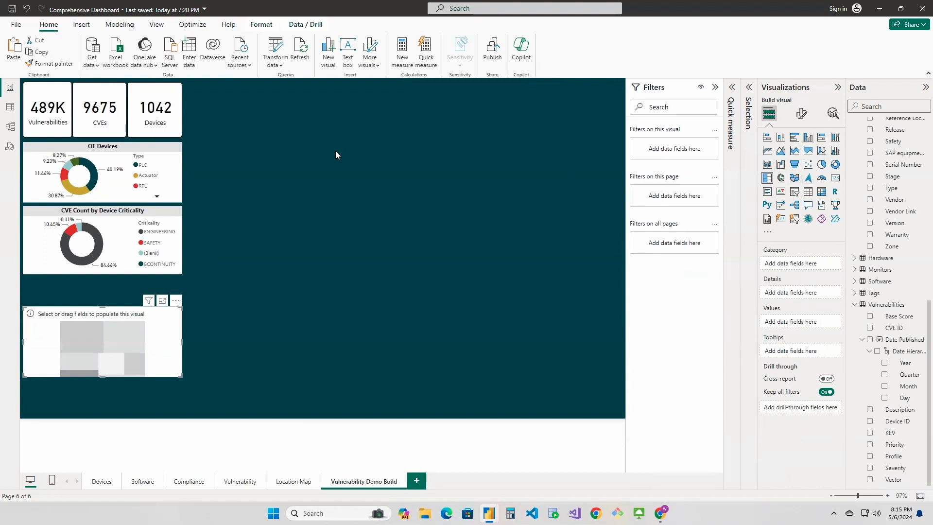
pyautogui.moveTo(121, 309); pyautogui.dragTo(266, 95)
pyautogui.moveTo(265, 153); pyautogui.dragTo(261, 273)
pyautogui.moveTo(346, 187); pyautogui.dragTo(428, 181)
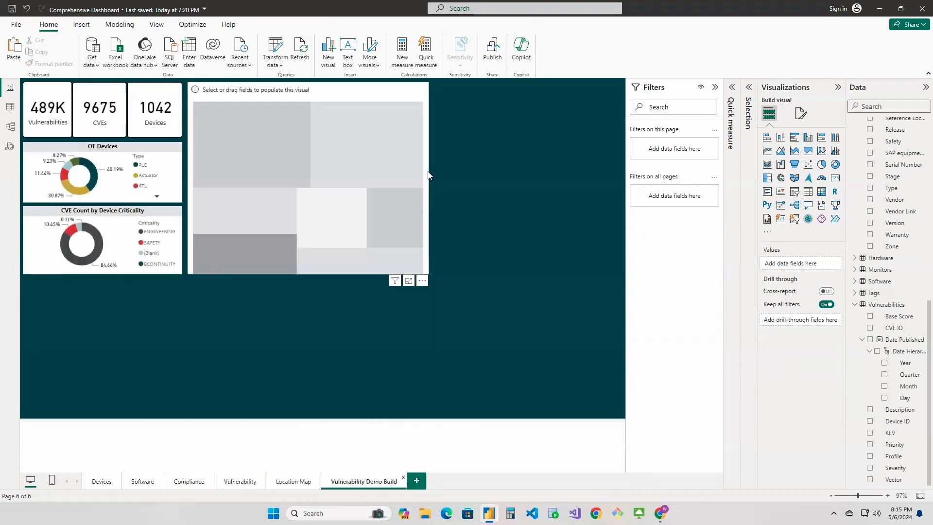
pyautogui.click(427, 176)
pyautogui.moveTo(425, 179); pyautogui.dragTo(403, 180)
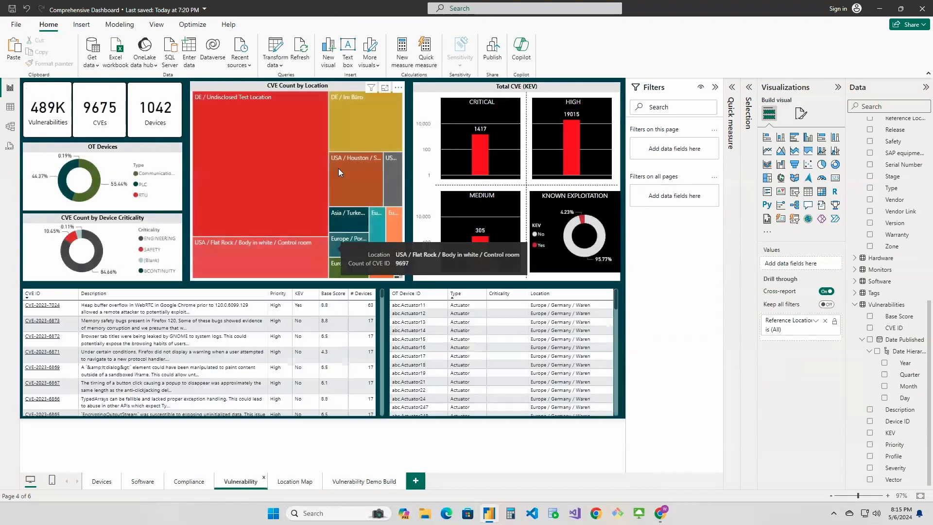
# Assign the Location field from the Devices table as the category of the demo page's empty treemap
pyautogui.click(345, 84)
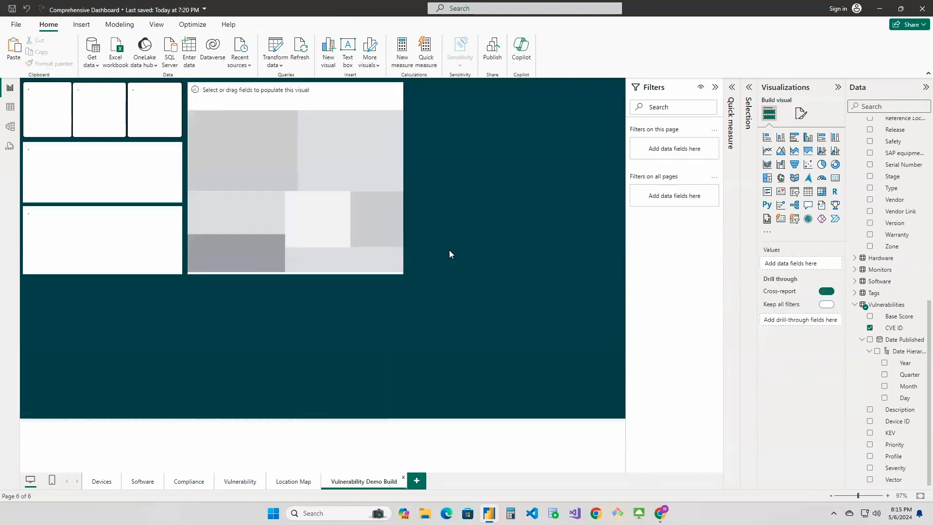
pyautogui.scroll(3, 883, 290)
pyautogui.scroll(-3, 884, 289)
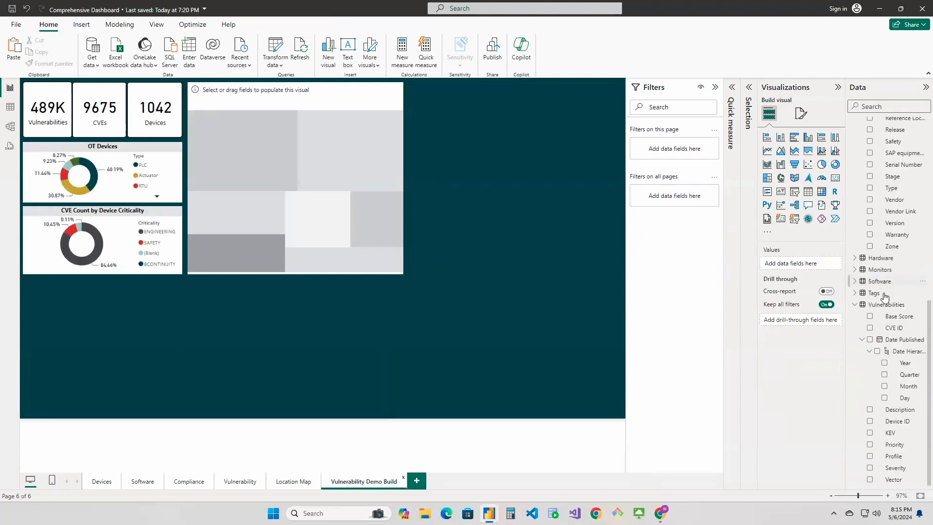
pyautogui.click(857, 306)
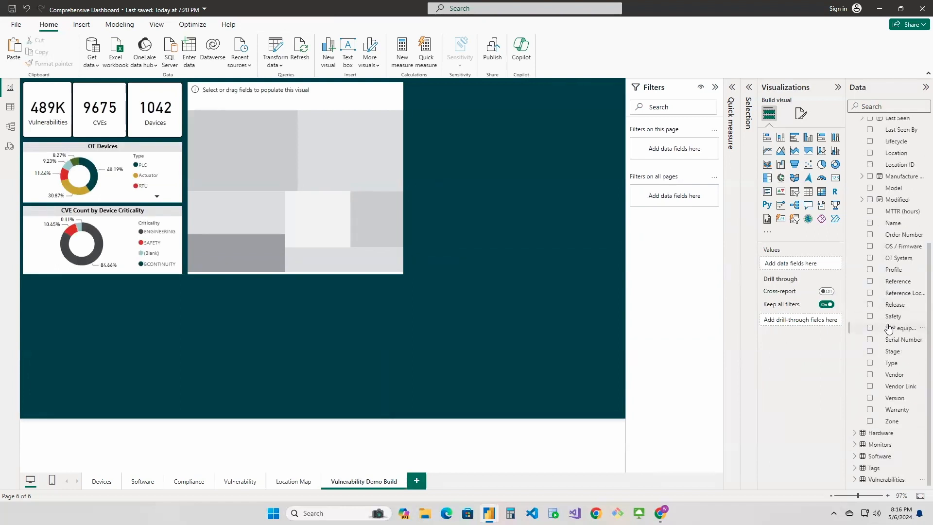
pyautogui.scroll(5, 889, 329)
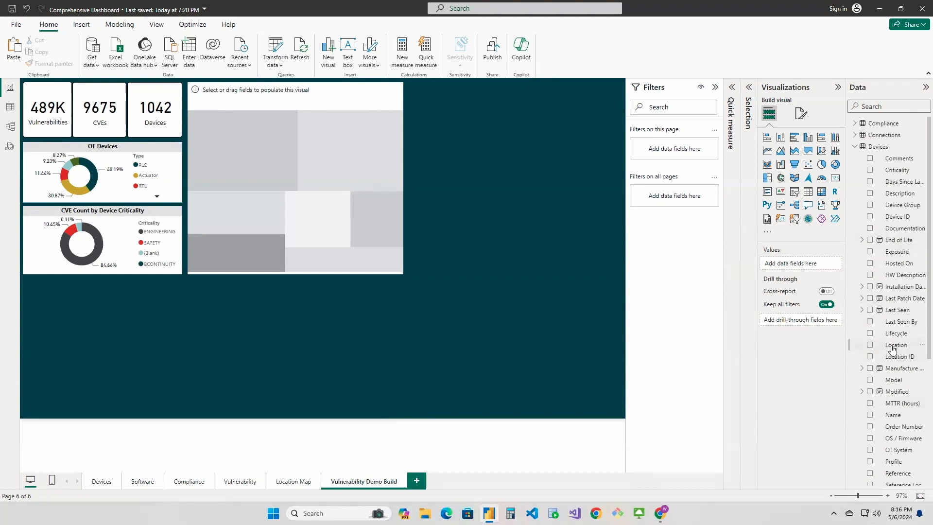
pyautogui.moveTo(893, 345)
pyautogui.mouseDown()
pyautogui.moveTo(844, 319)
pyautogui.moveTo(771, 332)
pyautogui.moveTo(887, 348)
pyautogui.mouseUp()
pyautogui.click(347, 97)
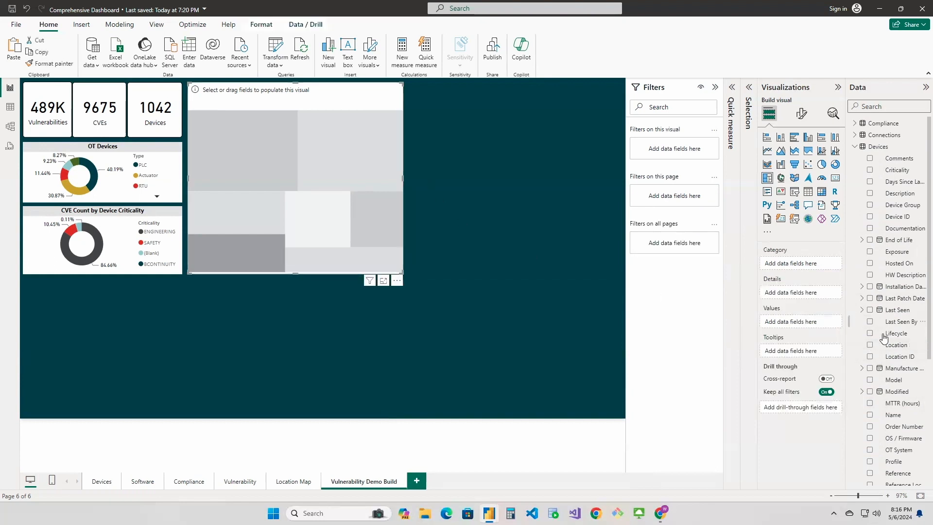
pyautogui.moveTo(894, 345); pyautogui.dragTo(807, 265)
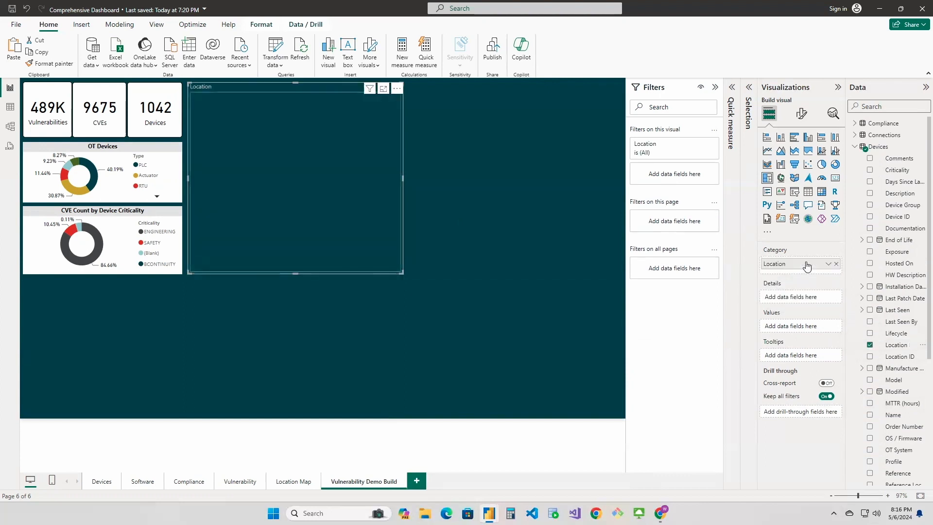
# Check the field setup of the Vulnerability page's treemap, and move Location from Category to Details in the demo page's treemap
pyautogui.scroll(-2, 889, 375)
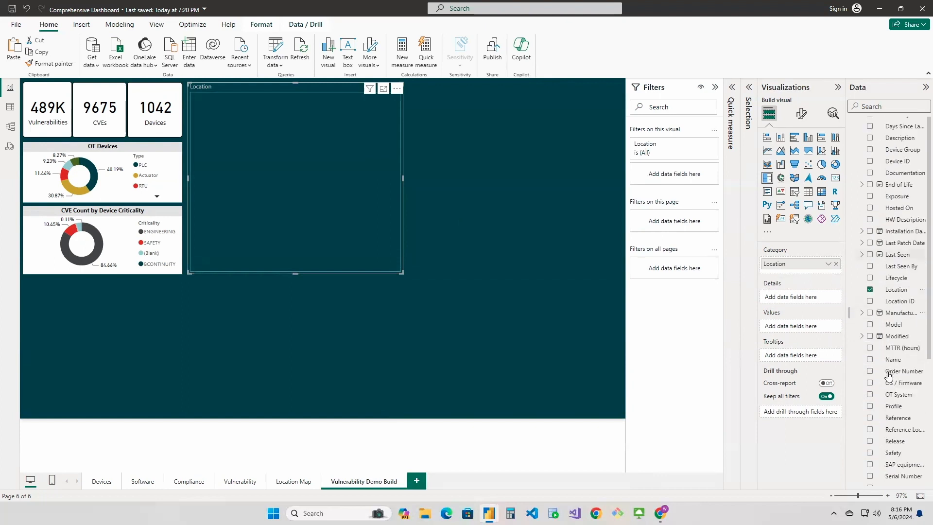
pyautogui.scroll(-5, 889, 375)
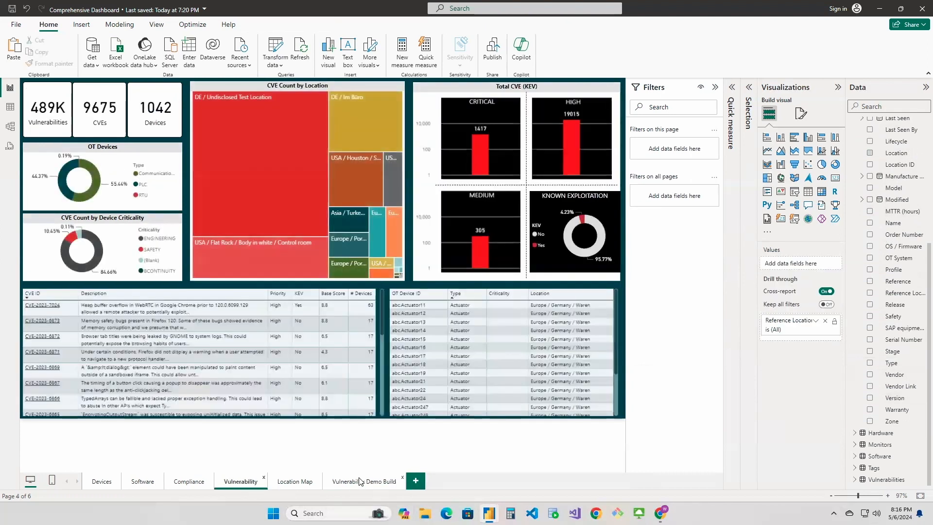
pyautogui.click(355, 83)
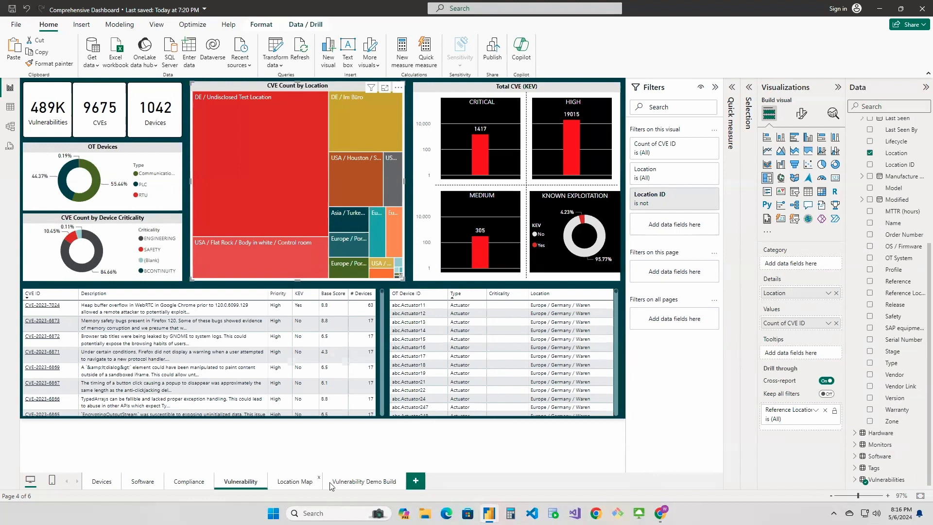
pyautogui.click(346, 482)
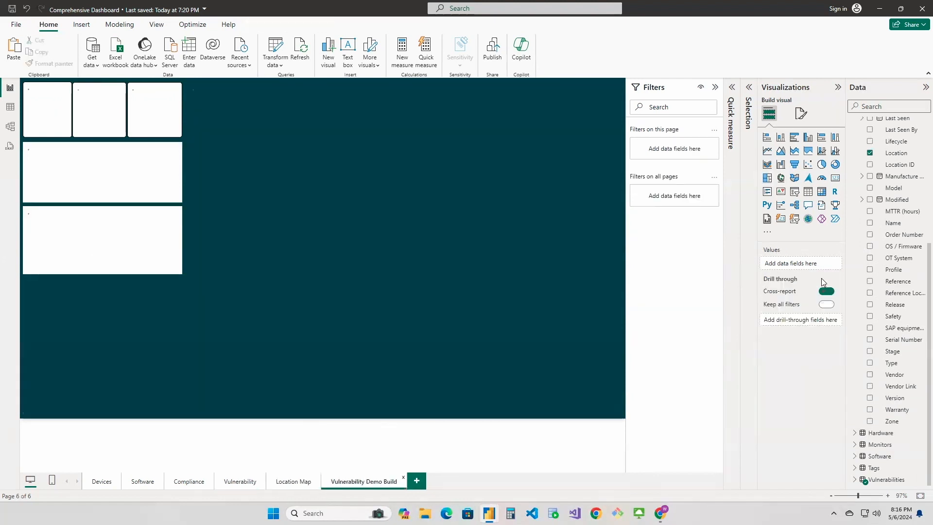
pyautogui.click(398, 125)
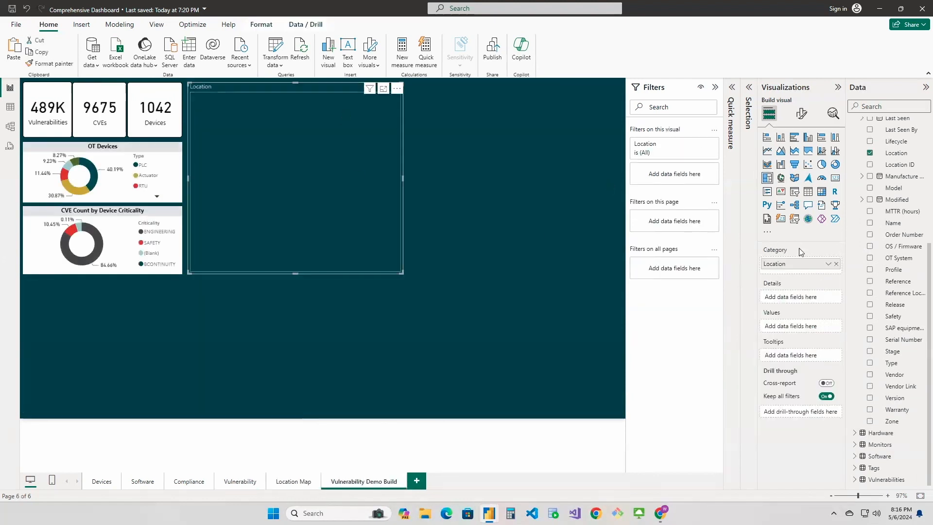
pyautogui.moveTo(792, 265); pyautogui.dragTo(795, 302)
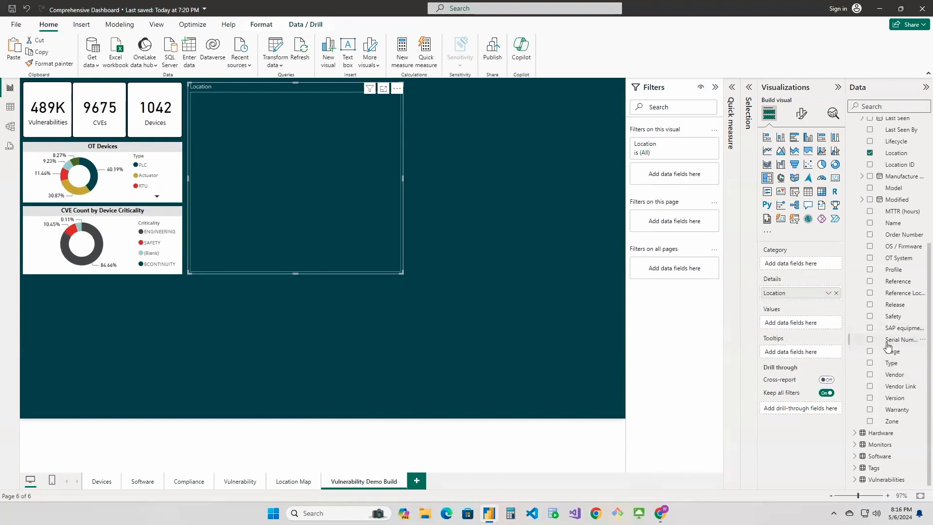
# Add CVE ID from the Vulnerabilities table as the treemap's value, summarized as Count (Distinct)
pyautogui.click(856, 480)
pyautogui.scroll(-3, 899, 417)
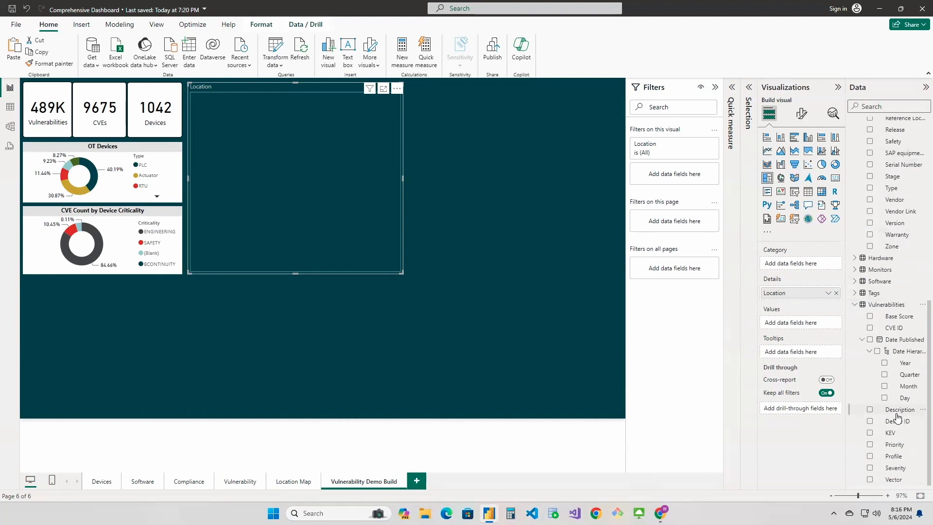
pyautogui.moveTo(828, 331); pyautogui.dragTo(802, 326)
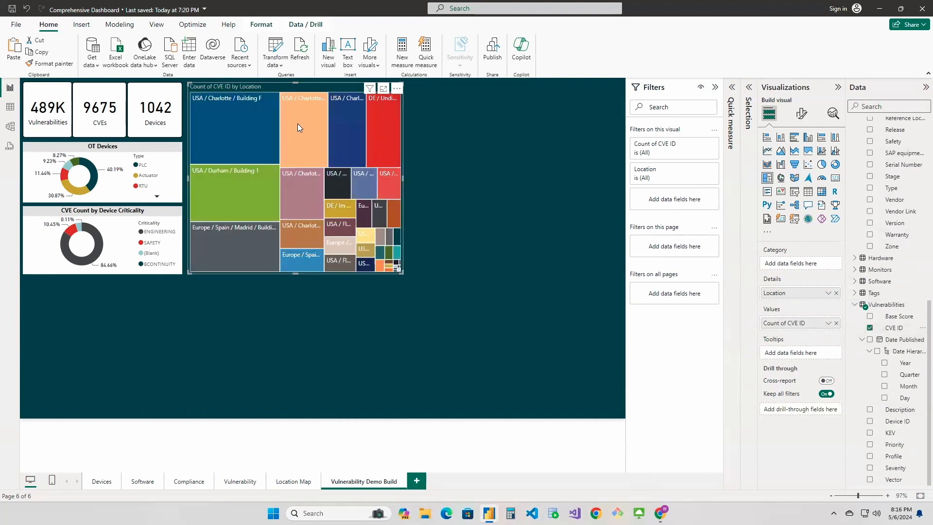
pyautogui.click(828, 323)
pyautogui.click(858, 363)
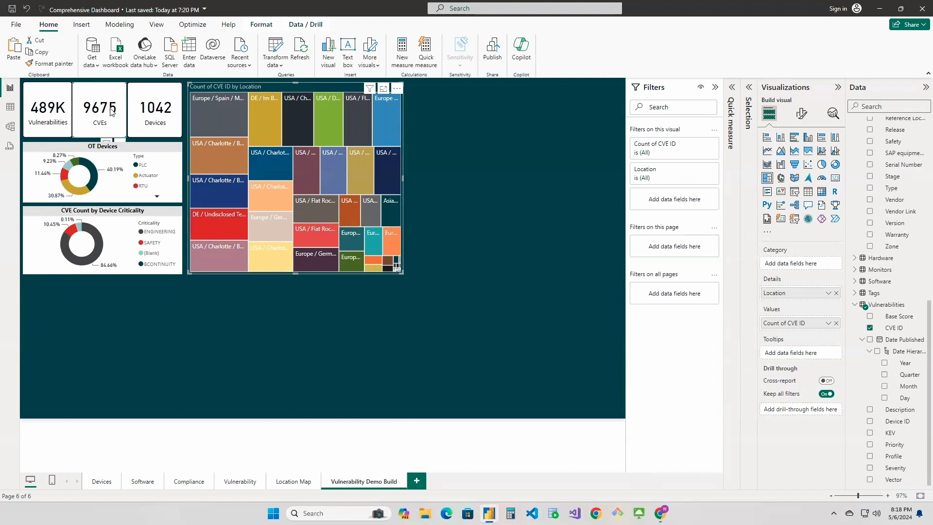
# Cross-filter the demo page by the treemap's USA / Flat Rock / Body in white / Unit 4 tile, and clear the selection
pyautogui.click(301, 173)
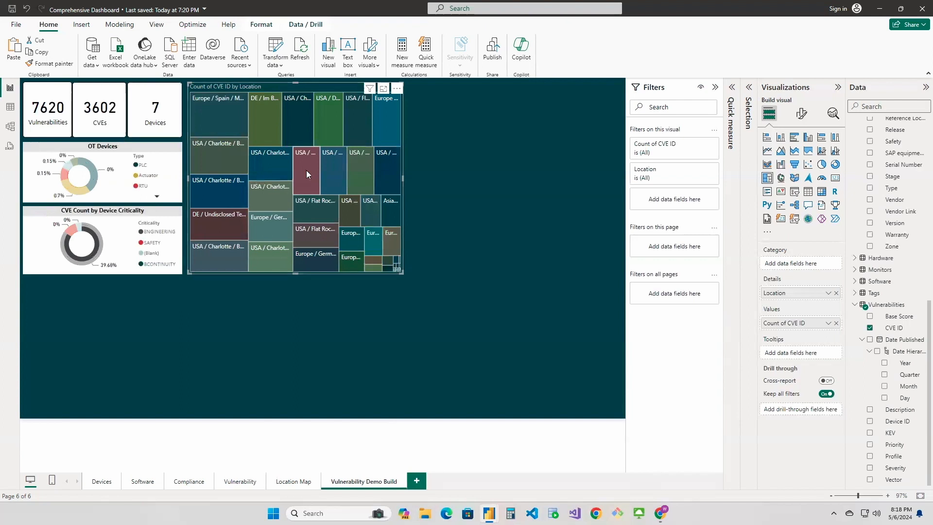
pyautogui.moveTo(305, 170)
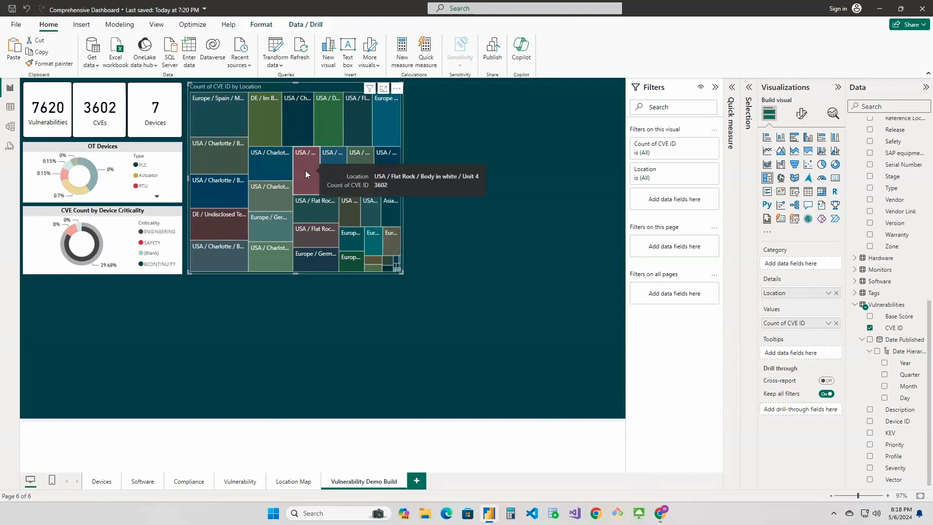
pyautogui.click(305, 168)
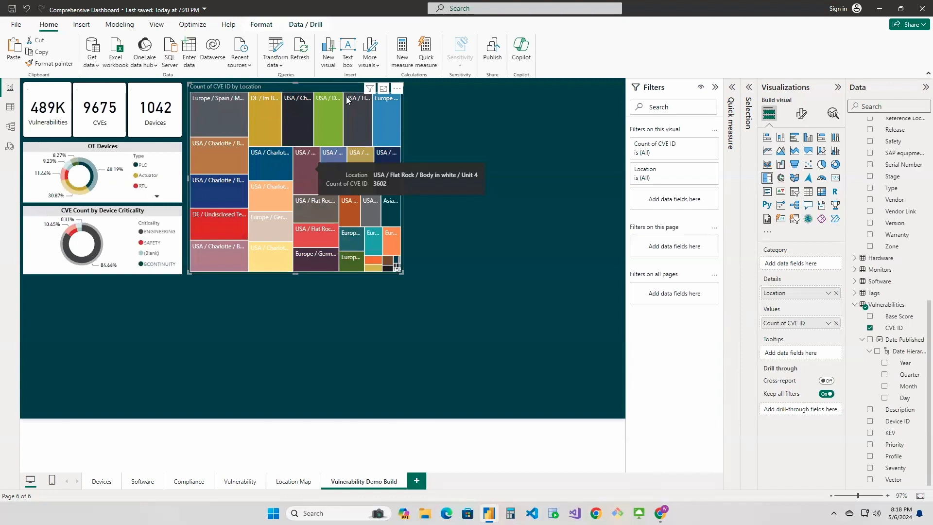
# Turn on the treemap's white background and set its transparency to 0%
pyautogui.click(794, 116)
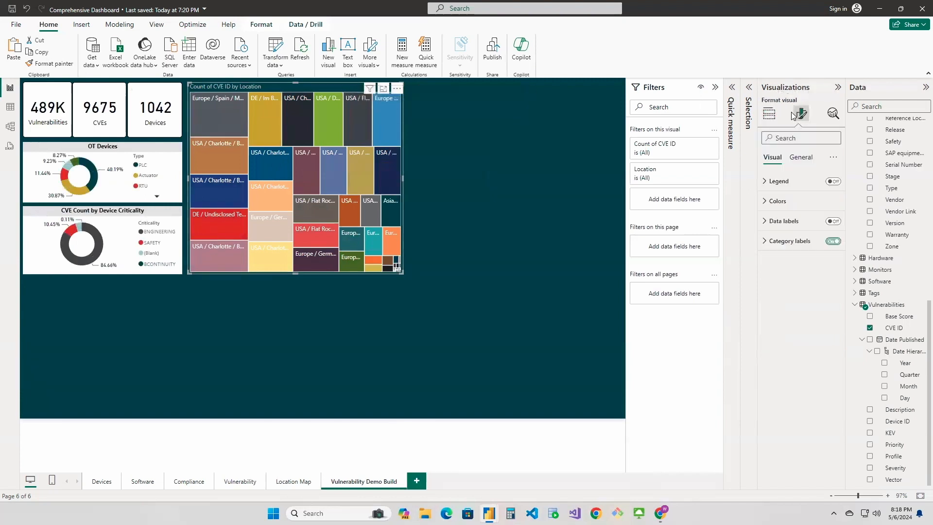
pyautogui.click(799, 157)
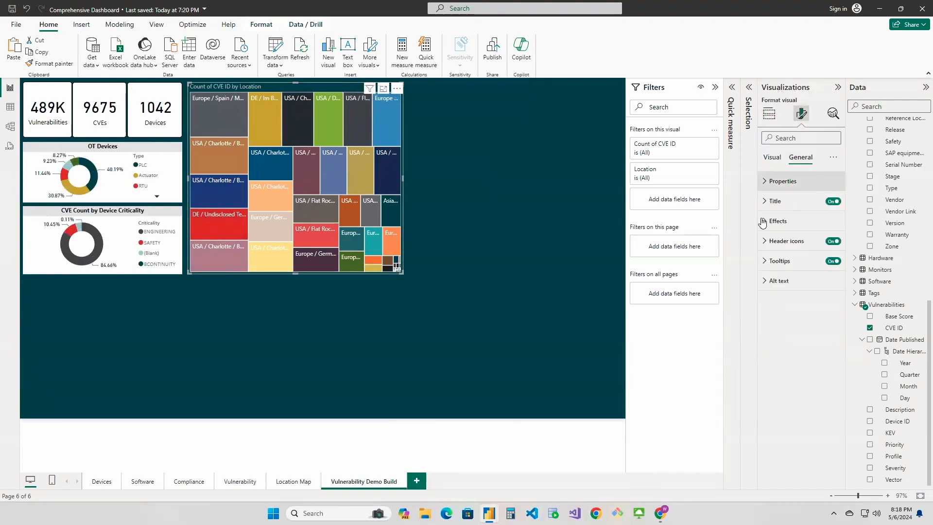
pyautogui.click(762, 223)
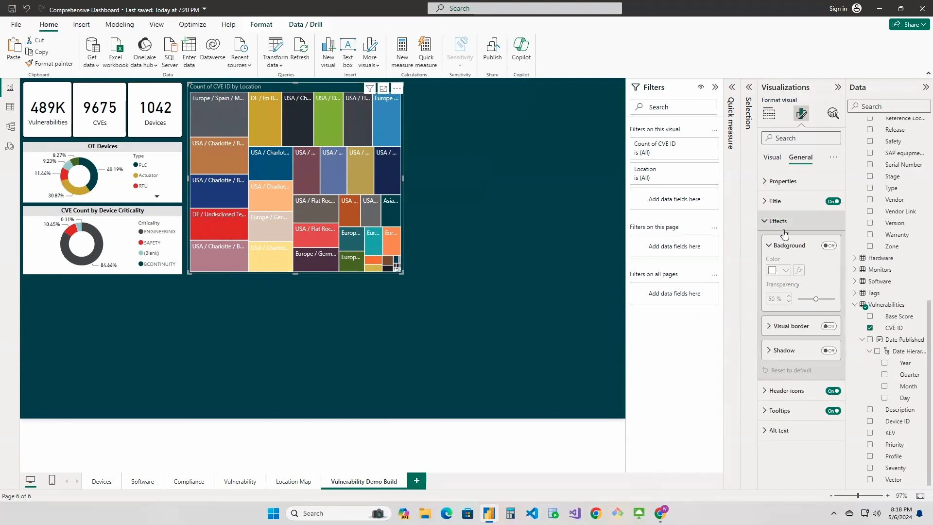
pyautogui.click(781, 279)
pyautogui.moveTo(816, 299); pyautogui.dragTo(783, 297)
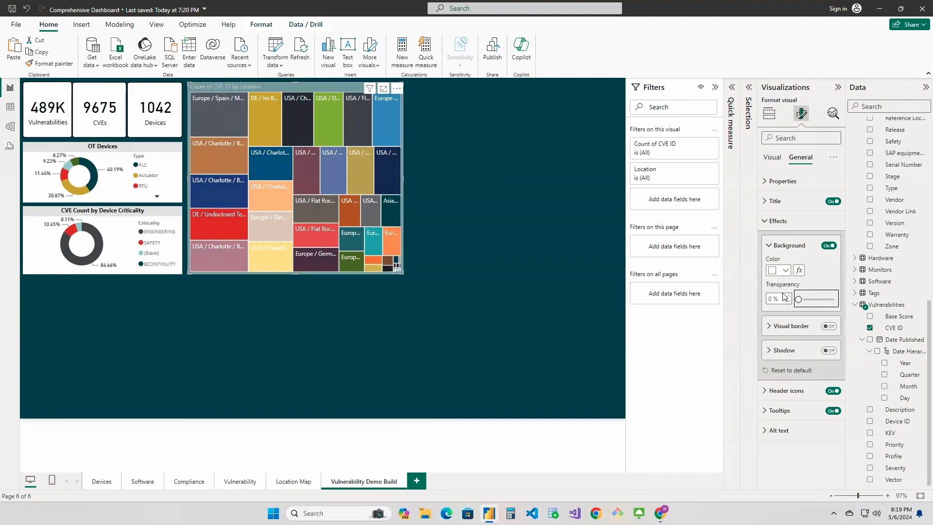
pyautogui.click(775, 248)
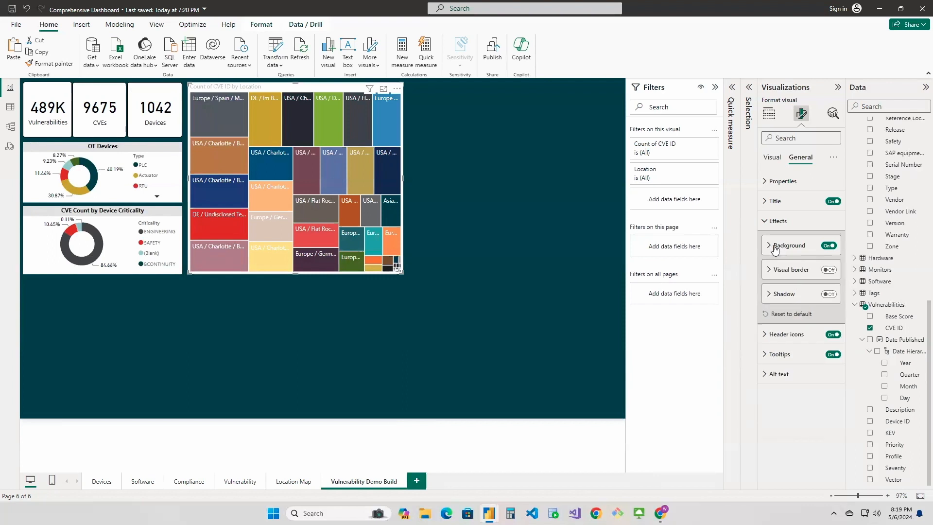
pyautogui.click(766, 221)
# Change the treemap's title text to "CVE Count by Location"
pyautogui.click(766, 203)
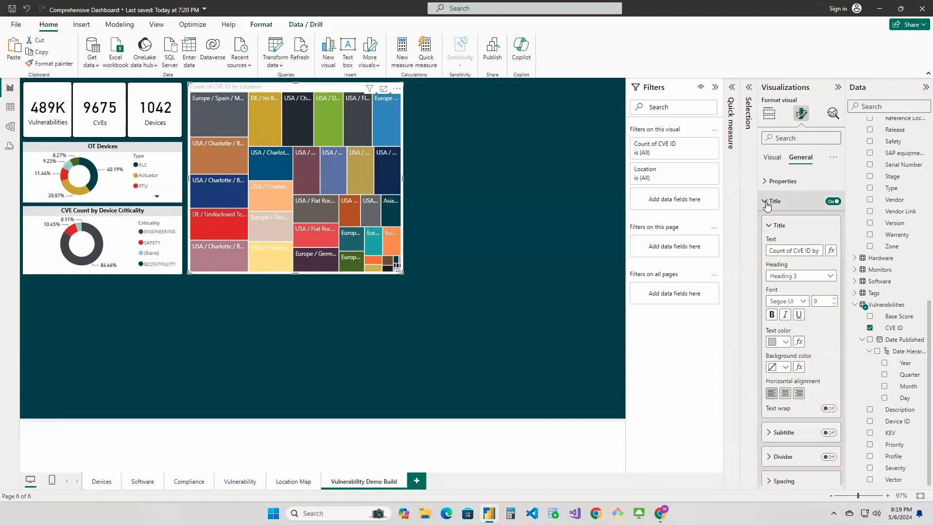
pyautogui.moveTo(794, 251); pyautogui.dragTo(748, 259)
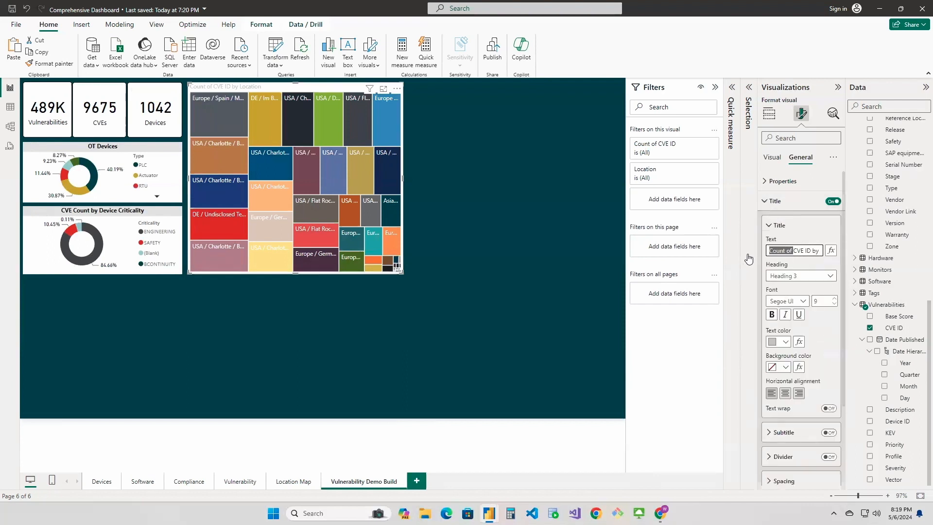
pyautogui.press('BackSpace')
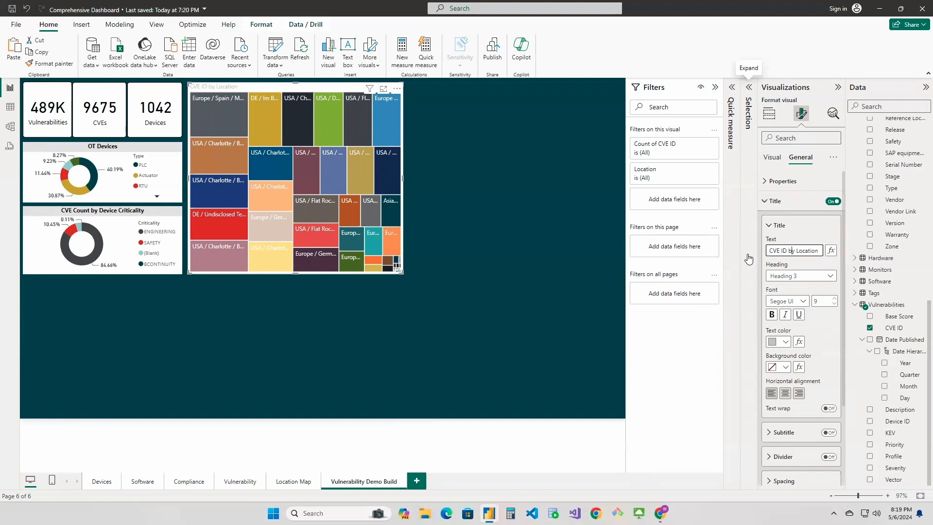
pyautogui.press('BackSpace')
pyautogui.press('BackSpace')
pyautogui.write('Count')
# Format the treemap's title as bold, centered black text on a White, 10% darker background
pyautogui.click(786, 341)
pyautogui.click(793, 188)
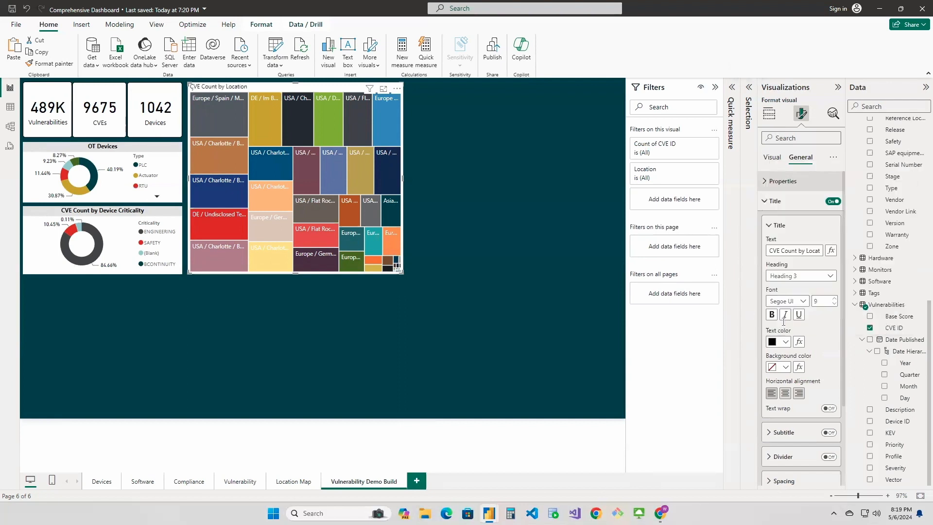
pyautogui.click(779, 367)
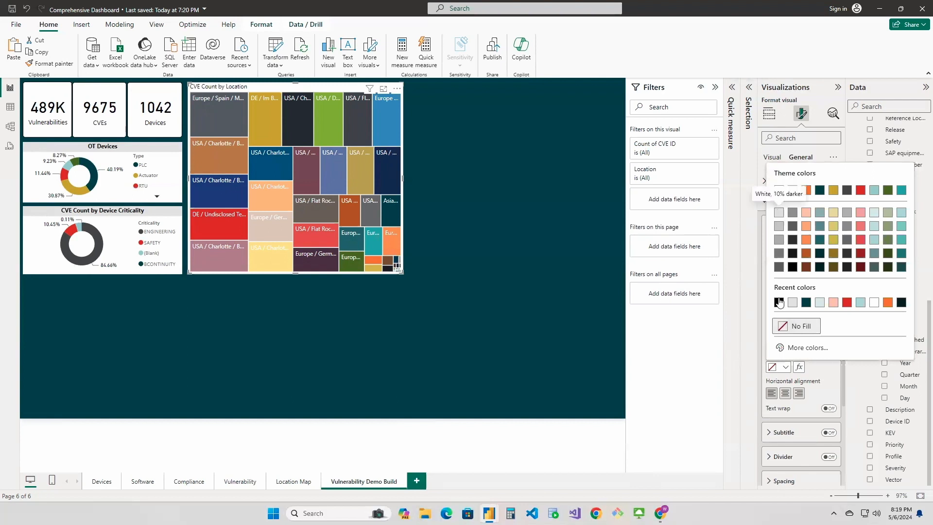
pyautogui.click(779, 214)
pyautogui.click(785, 393)
pyautogui.click(773, 315)
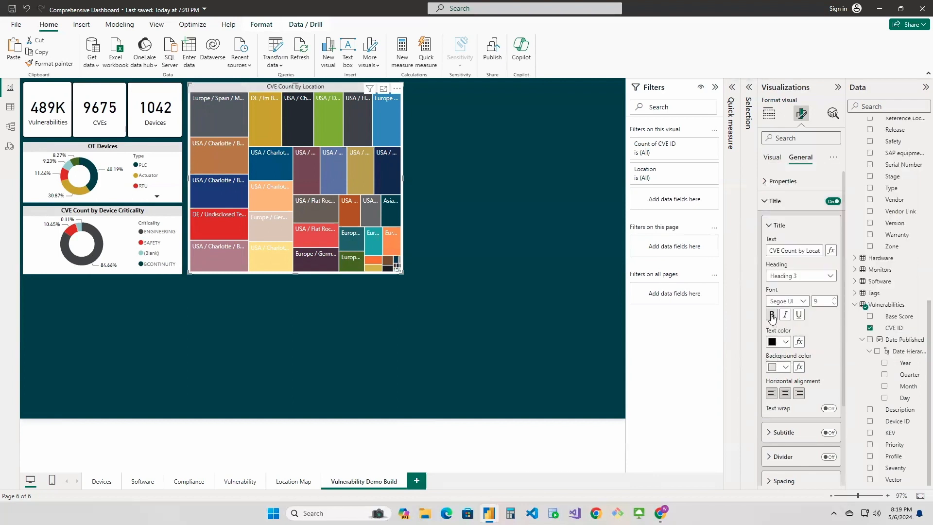
pyautogui.click(483, 216)
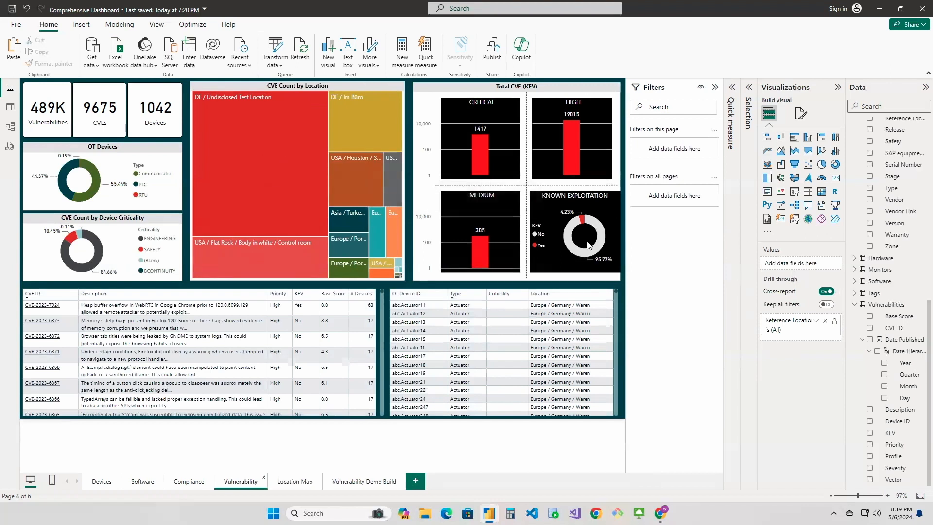
# Summarize CVE ID as Count (Distinct) in the Vulnerability page's CVE Count by Location treemap
pyautogui.click(355, 87)
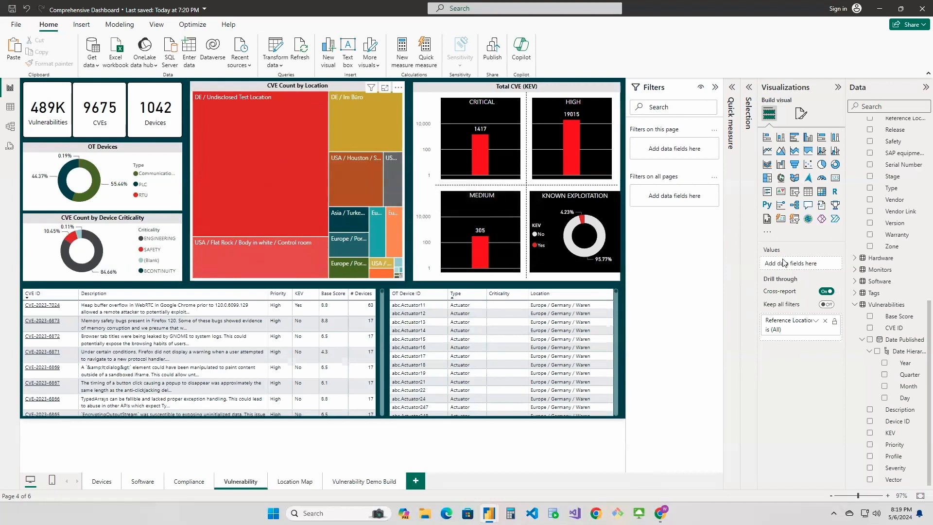
pyautogui.click(829, 329)
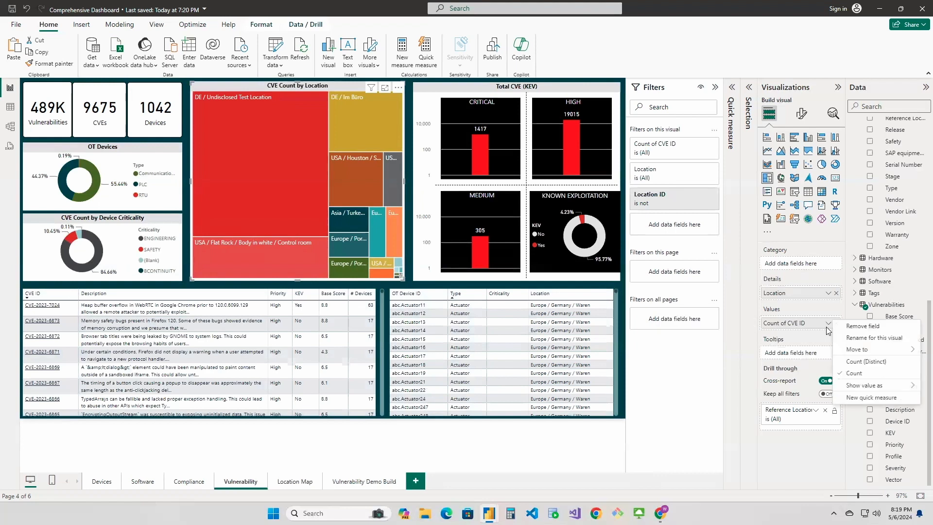
pyautogui.click(402, 237)
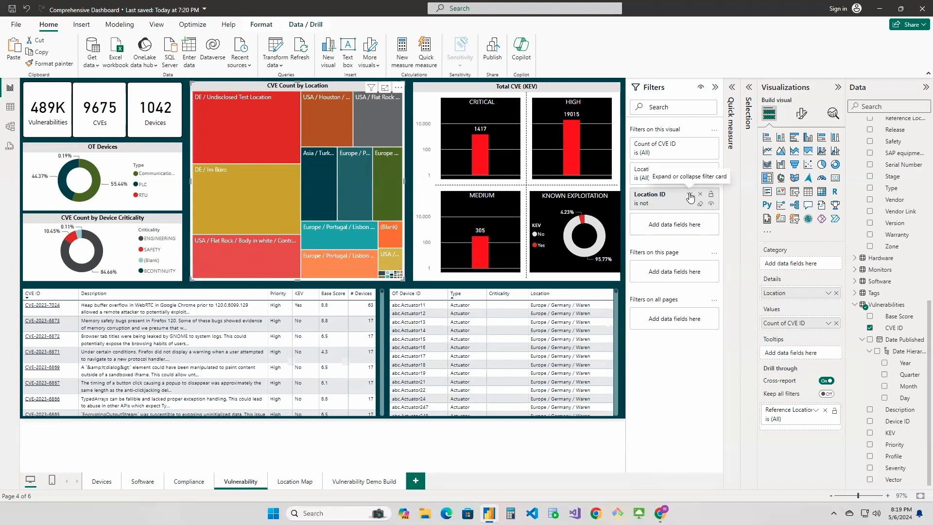
# Include the excluded unlabelled location in the Location ID filter of the Vulnerability page's treemap
pyautogui.click(690, 197)
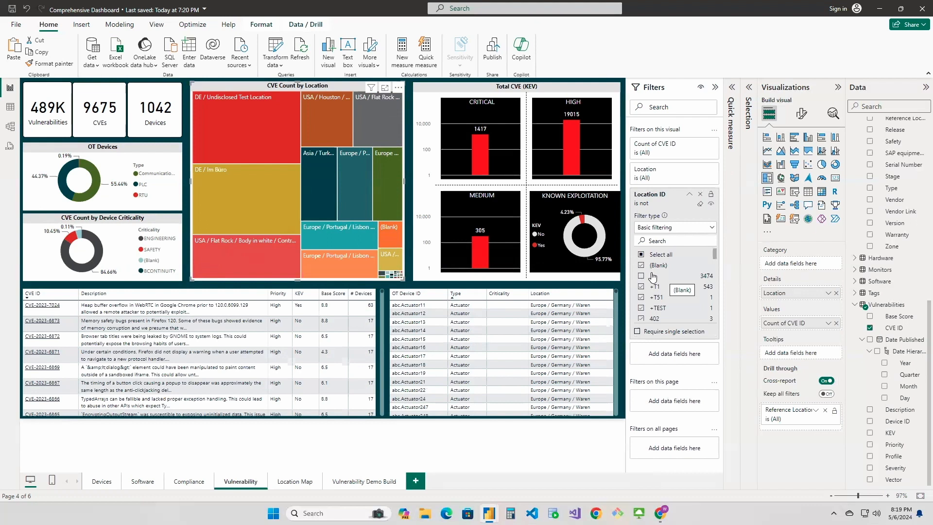
pyautogui.scroll(-1, 660, 283)
pyautogui.scroll(1, 659, 282)
pyautogui.click(642, 277)
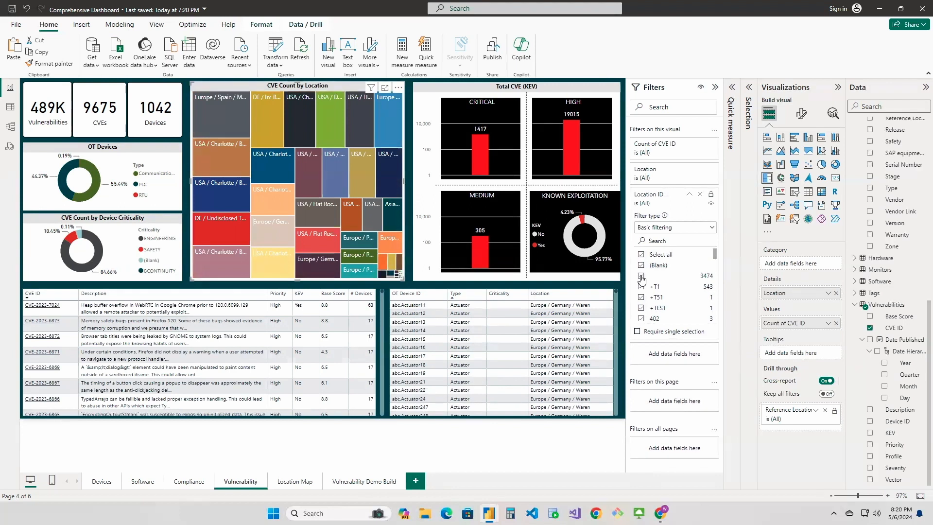
# Exclude the unlabelled location from the Vulnerability treemap's Location ID filter for comparison, and include it again
pyautogui.click(642, 276)
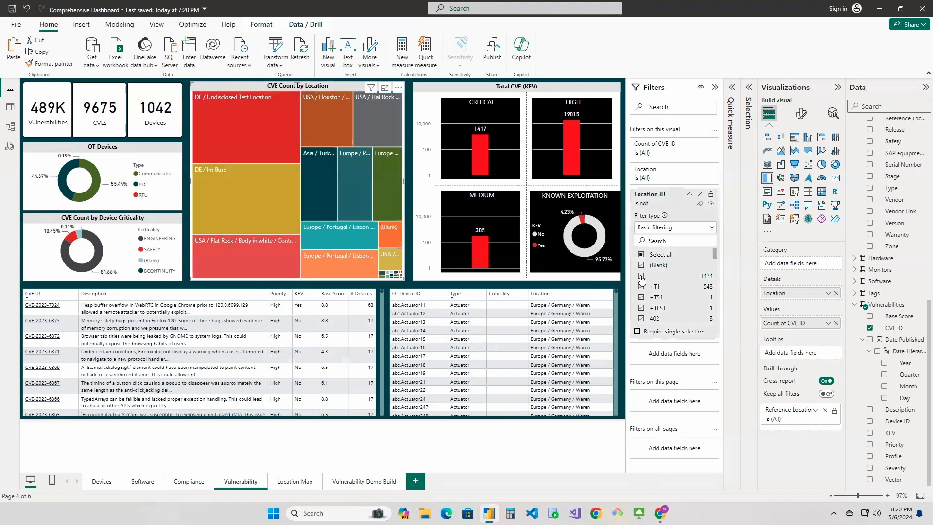
pyautogui.click(642, 277)
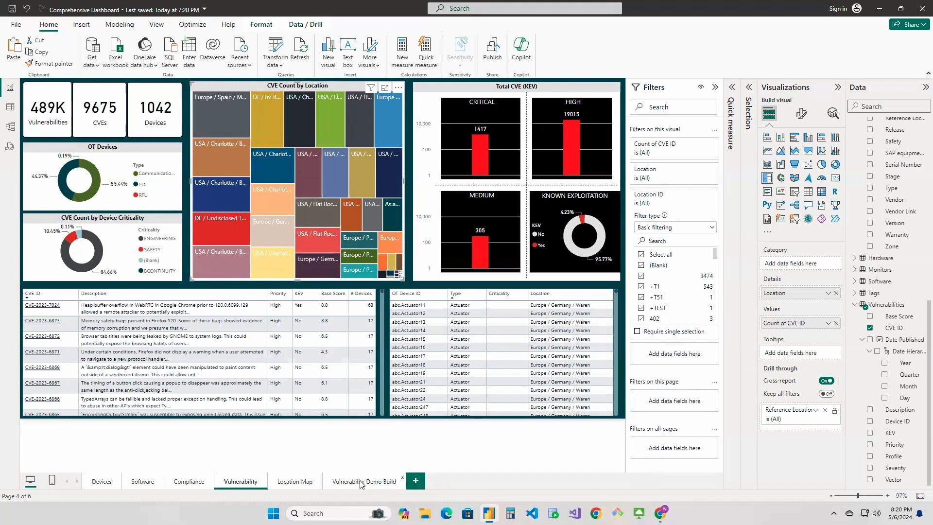
pyautogui.click(471, 469)
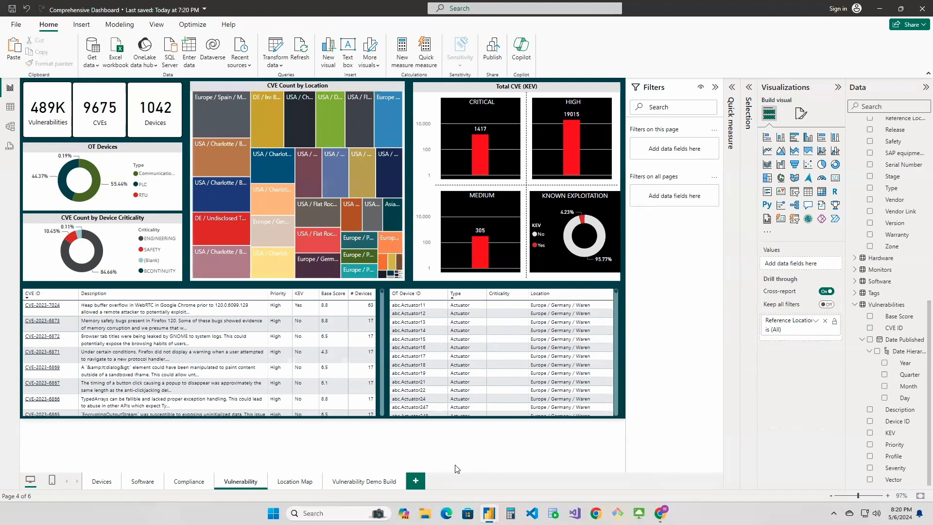
# Copy the Known Exploitation donut from the Vulnerability page onto the Vulnerability Demo Build page
pyautogui.click(365, 484)
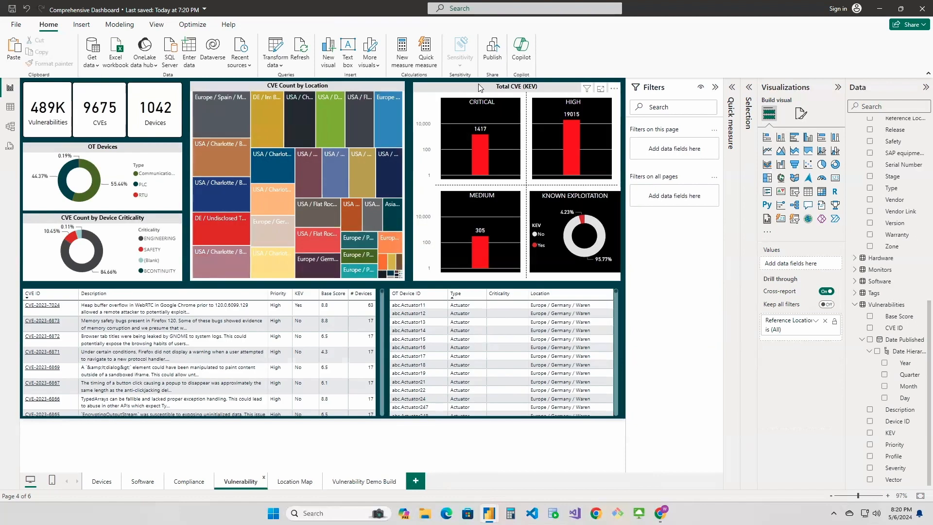
pyautogui.click(540, 200)
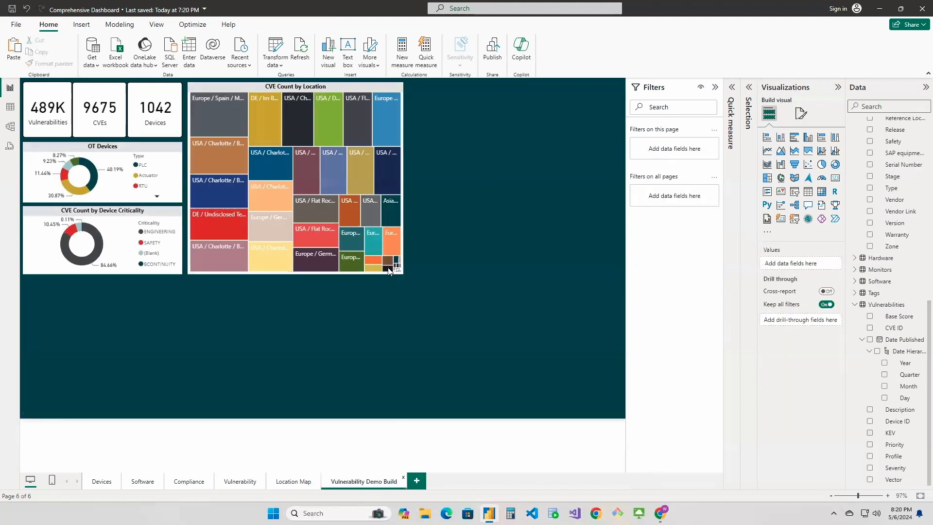
pyautogui.hotkey('ctrl', 'v')
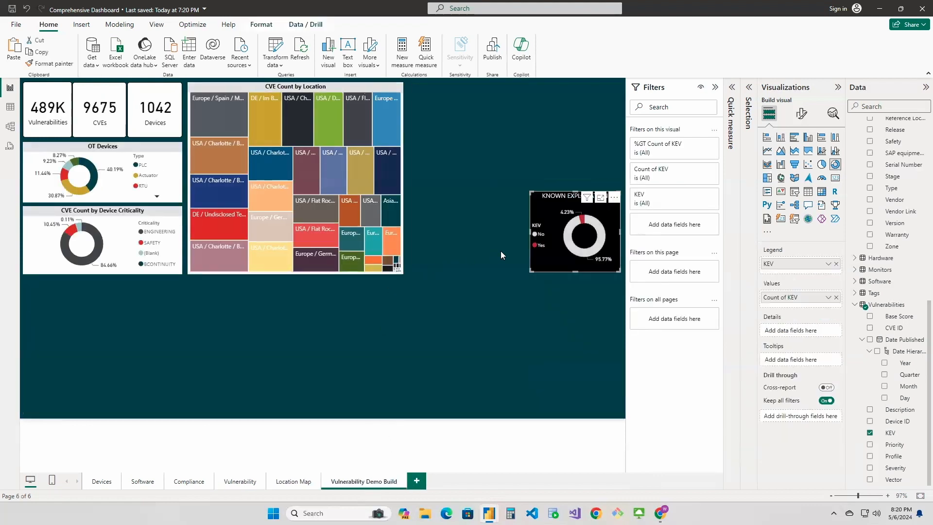
pyautogui.click(565, 314)
# Try summarizing KEV as Count (Distinct) in the copied Known Exploitation donut, and switch it back to Count
pyautogui.click(560, 249)
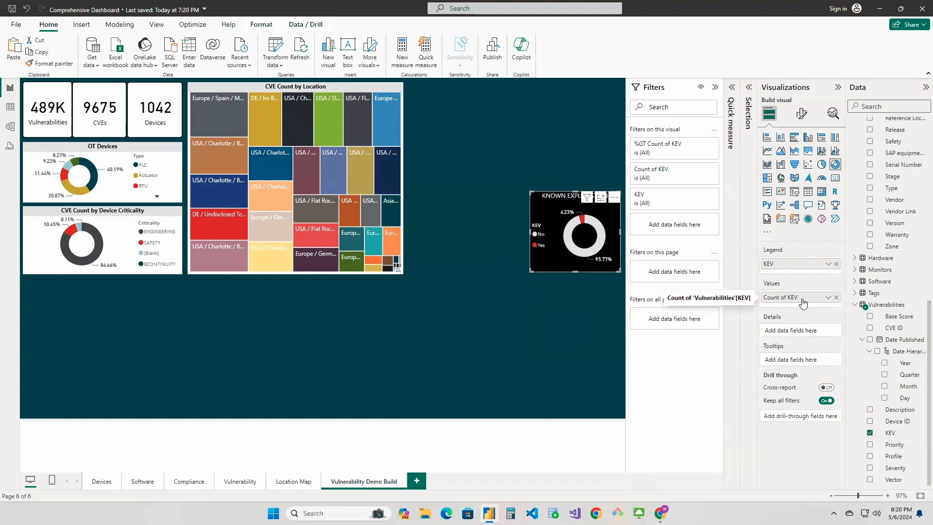
pyautogui.click(829, 297)
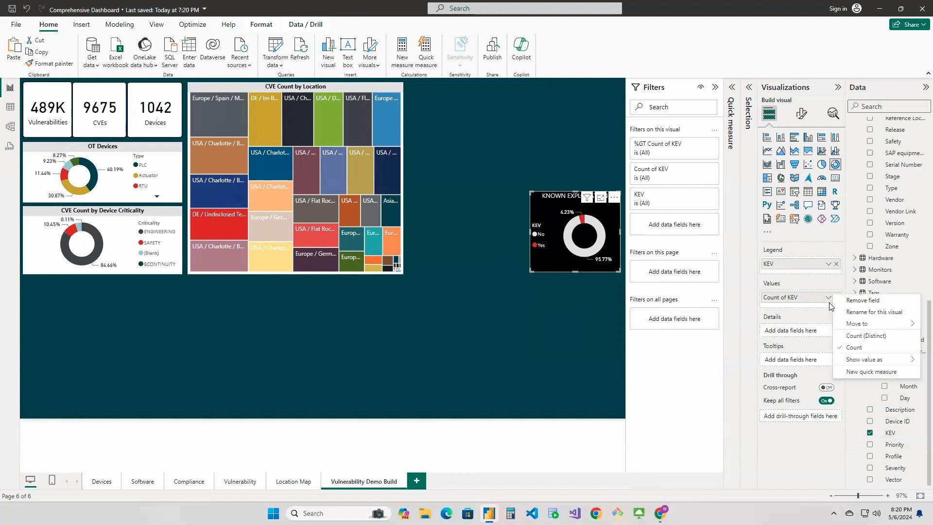
pyautogui.click(847, 337)
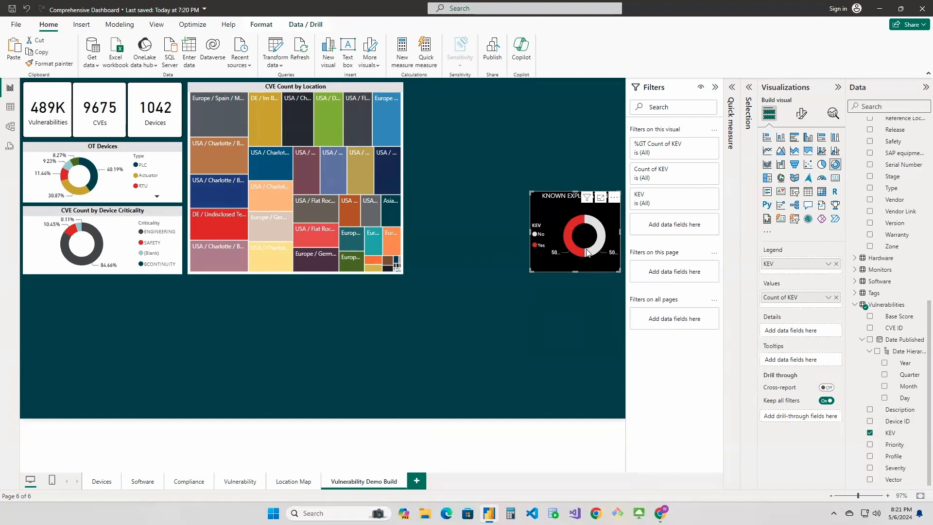
pyautogui.click(829, 298)
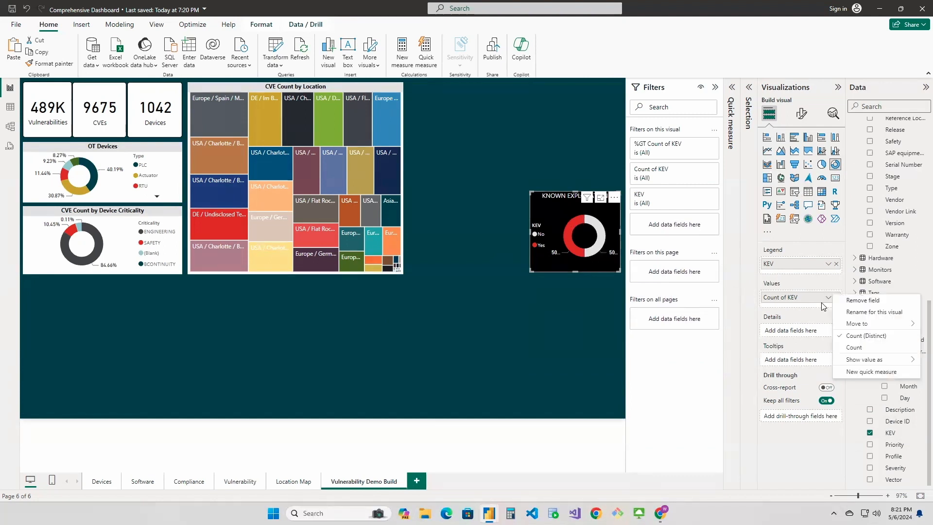
pyautogui.click(846, 348)
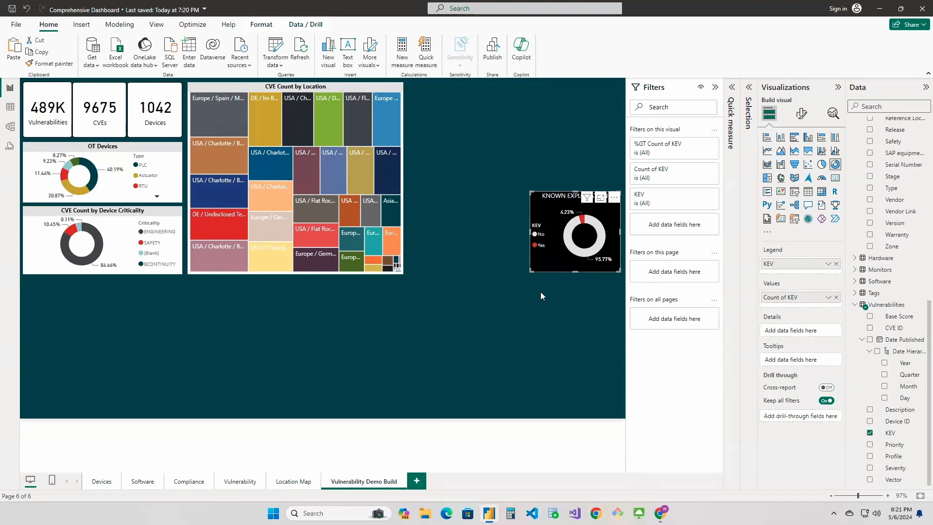
pyautogui.click(548, 304)
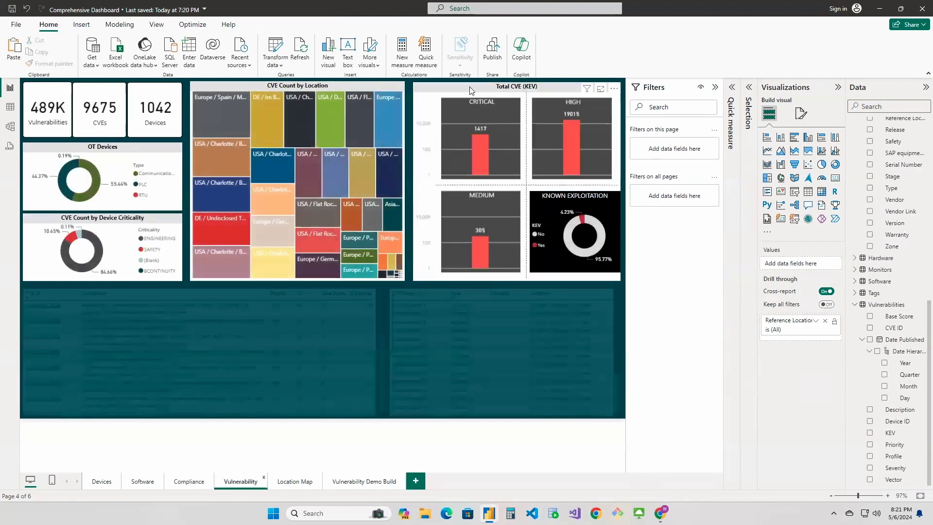
# Copy the Total CVE (KEV) column chart from the Vulnerability page onto the Vulnerability Demo Build page
pyautogui.click(467, 86)
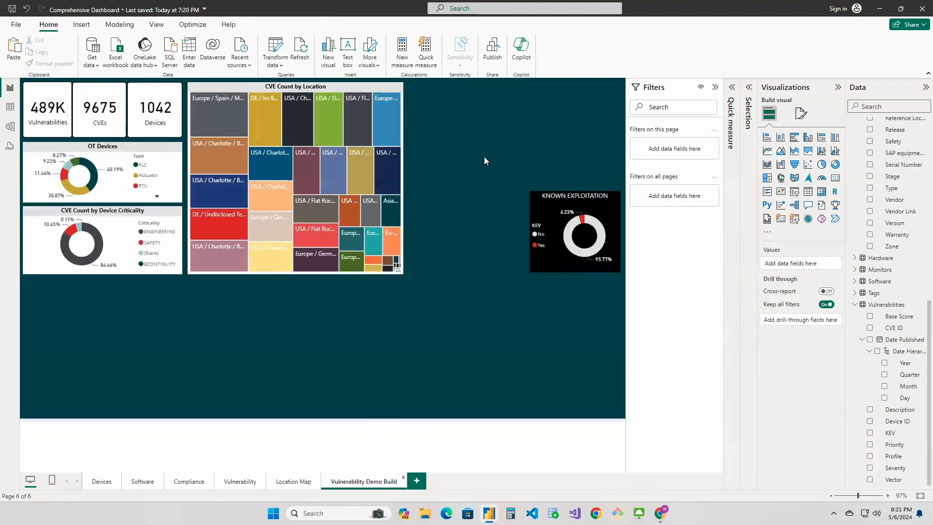
pyautogui.hotkey('ctrl', 'v')
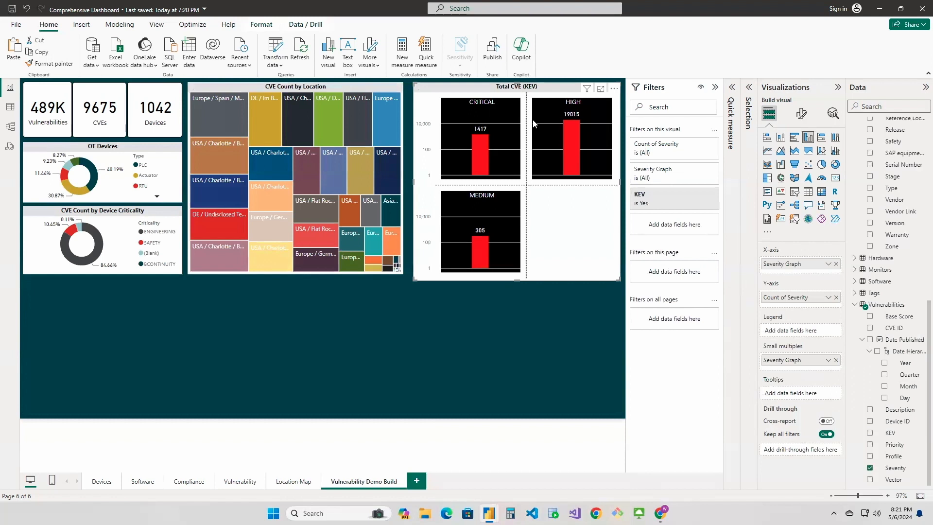
pyautogui.click(548, 317)
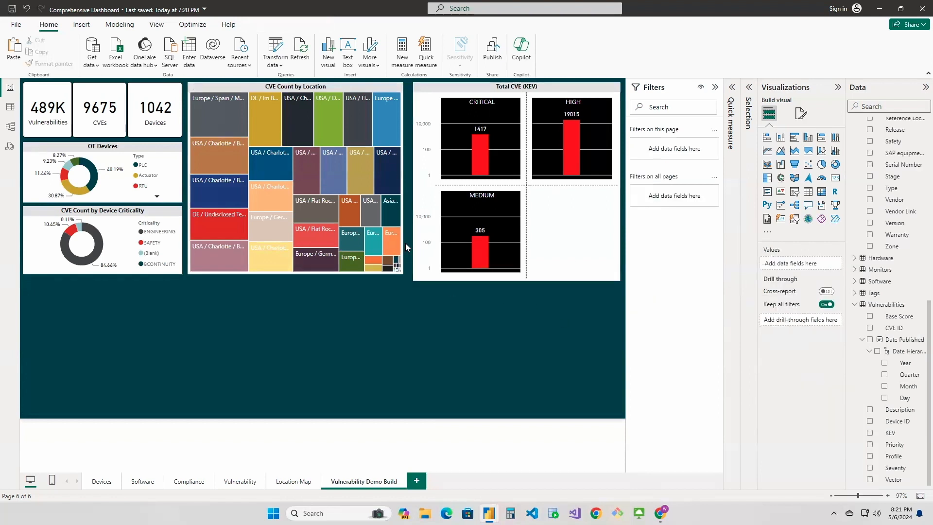
# Move the Known Exploitation donut below the Total CVE (KEV) chart and shorten that chart to end level with the treemap
pyautogui.click(518, 281)
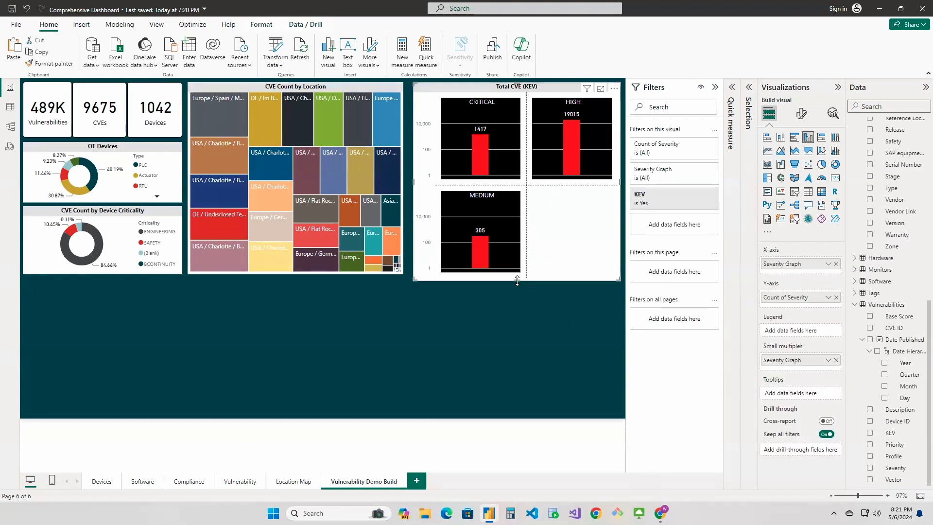
pyautogui.moveTo(518, 281); pyautogui.dragTo(519, 261)
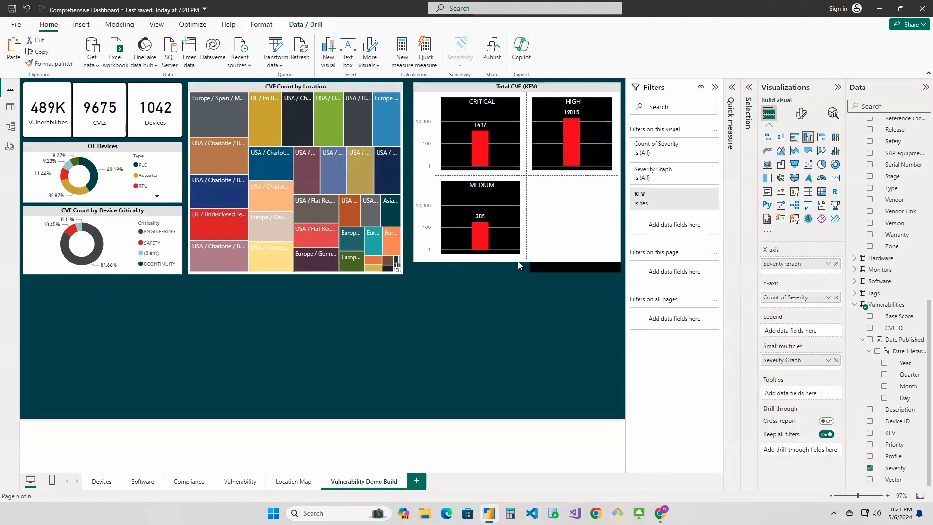
pyautogui.click(554, 268)
pyautogui.moveTo(554, 200); pyautogui.dragTo(559, 317)
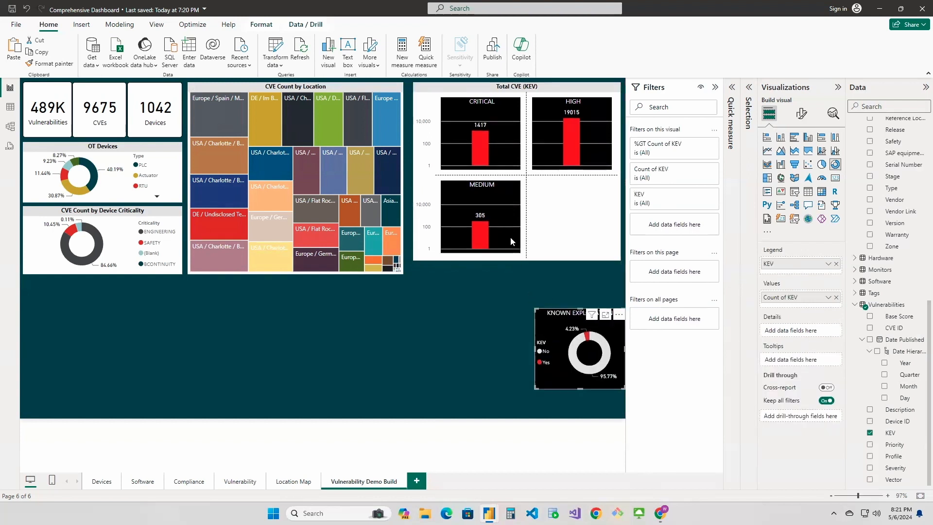
pyautogui.click(525, 261)
pyautogui.moveTo(522, 260); pyautogui.dragTo(516, 274)
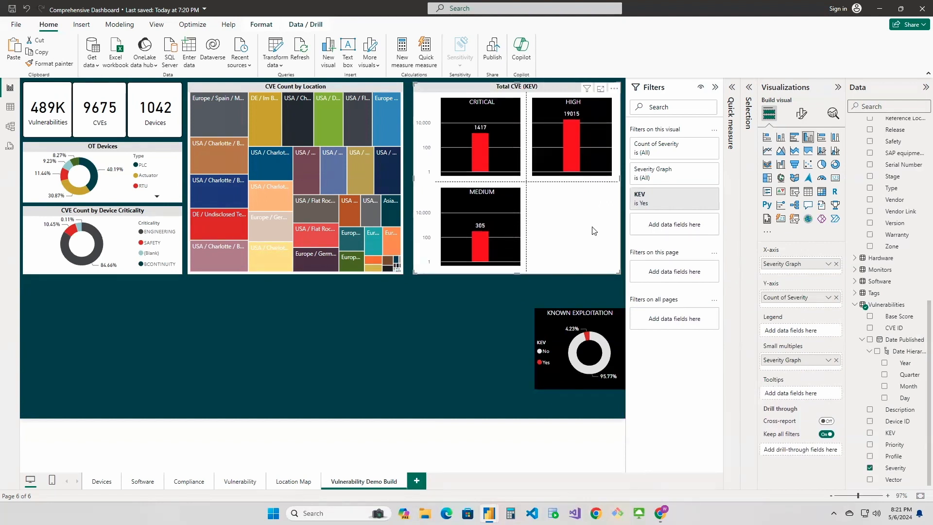
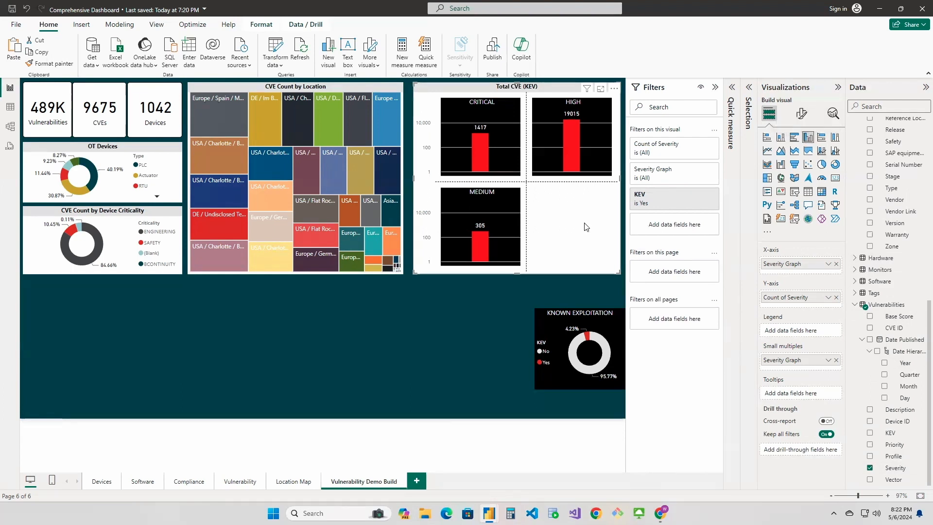
# Try clearing the Yes value in the Total CVE (KEV) chart's KEV filter, and select it again
pyautogui.click(690, 194)
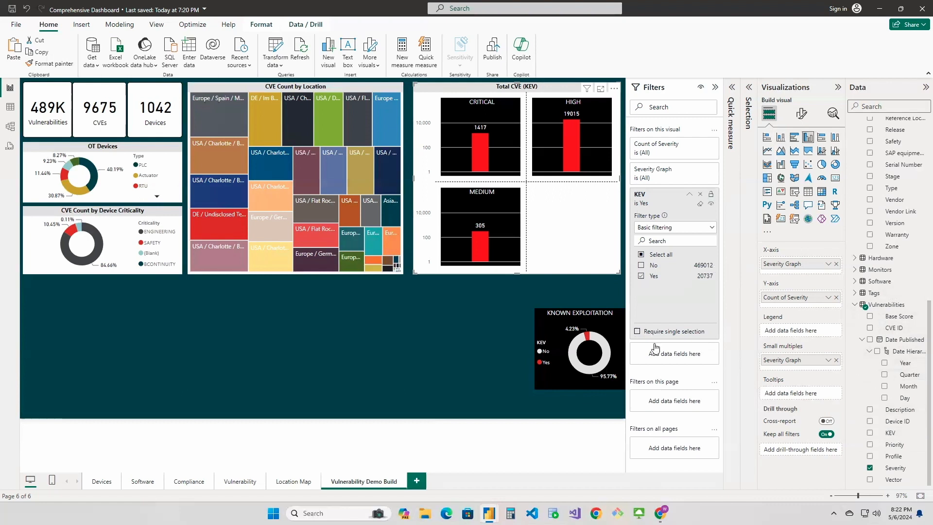
pyautogui.click(641, 276)
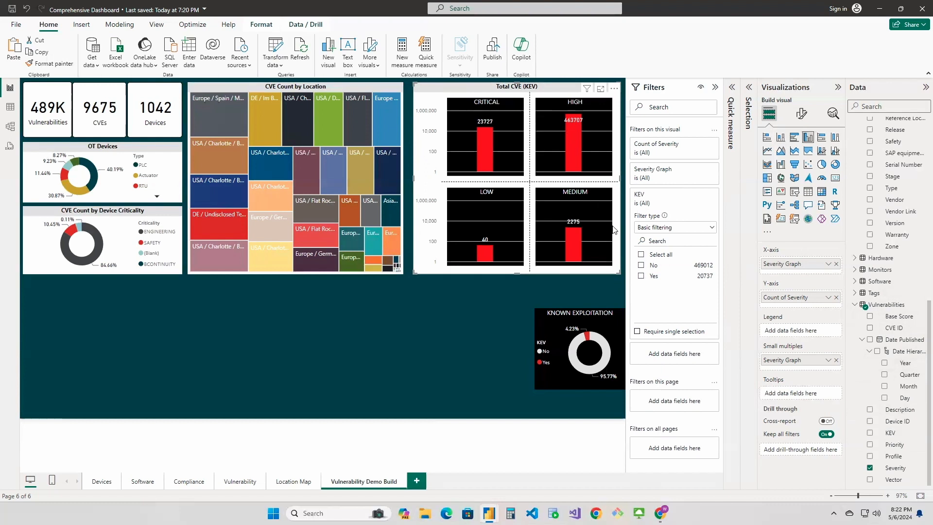
pyautogui.click(641, 276)
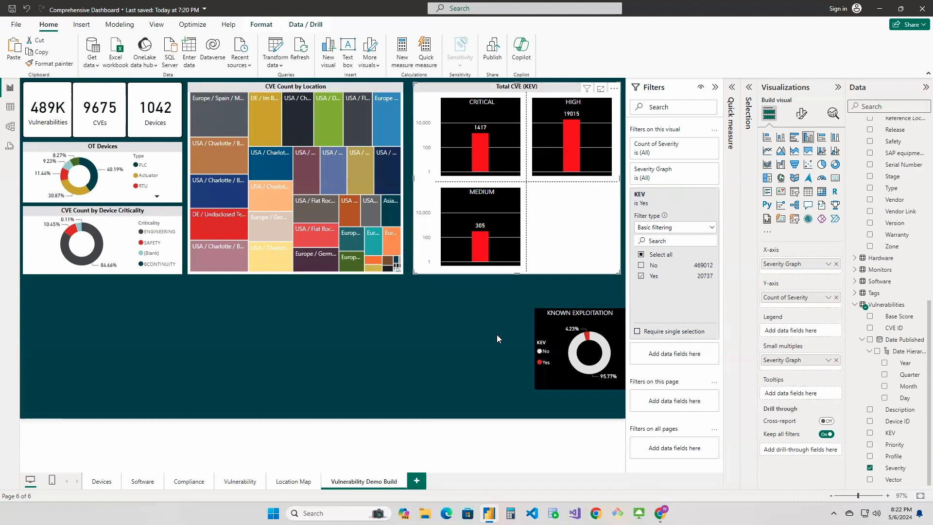
# Try the Total CVE (KEV) chart without Severity Graph as its small multiples, and restore the Severity field there
pyautogui.moveTo(549, 319)
pyautogui.mouseDown()
pyautogui.moveTo(548, 209)
pyautogui.moveTo(540, 303)
pyautogui.mouseUp()
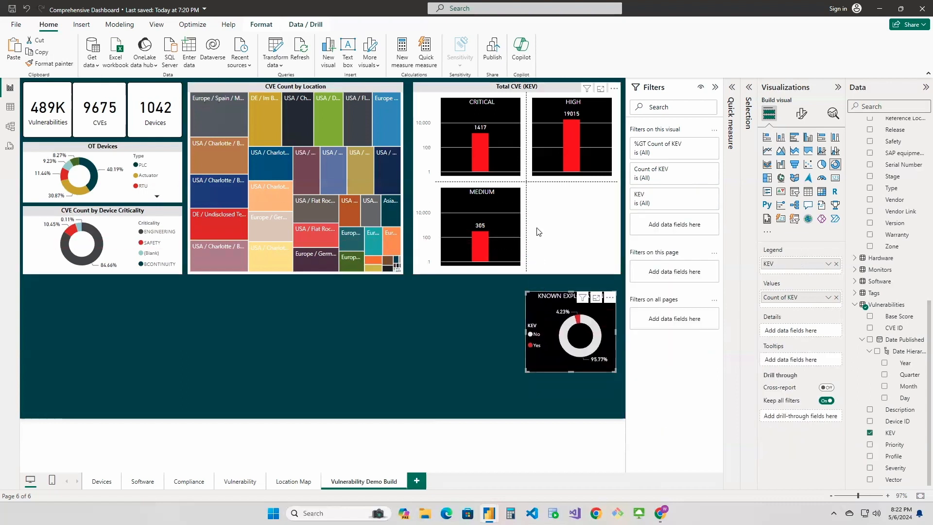
pyautogui.click(538, 232)
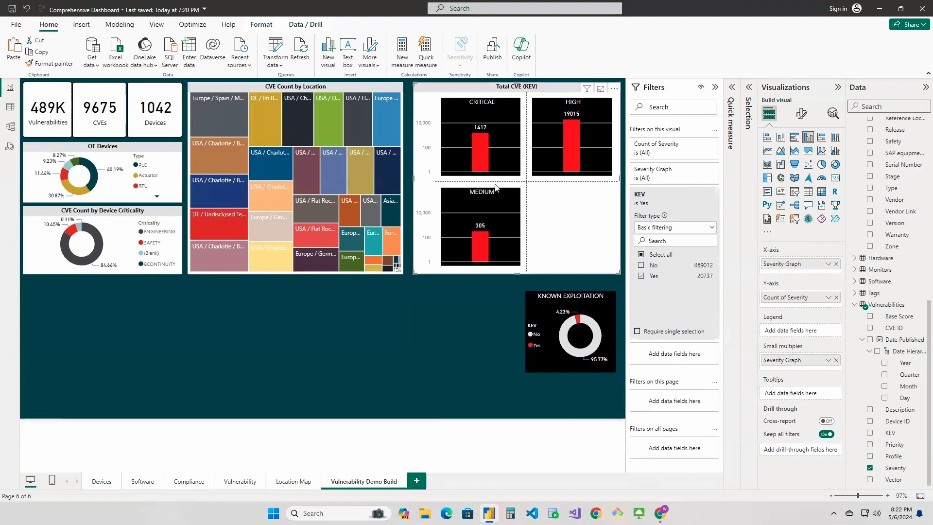
pyautogui.click(836, 361)
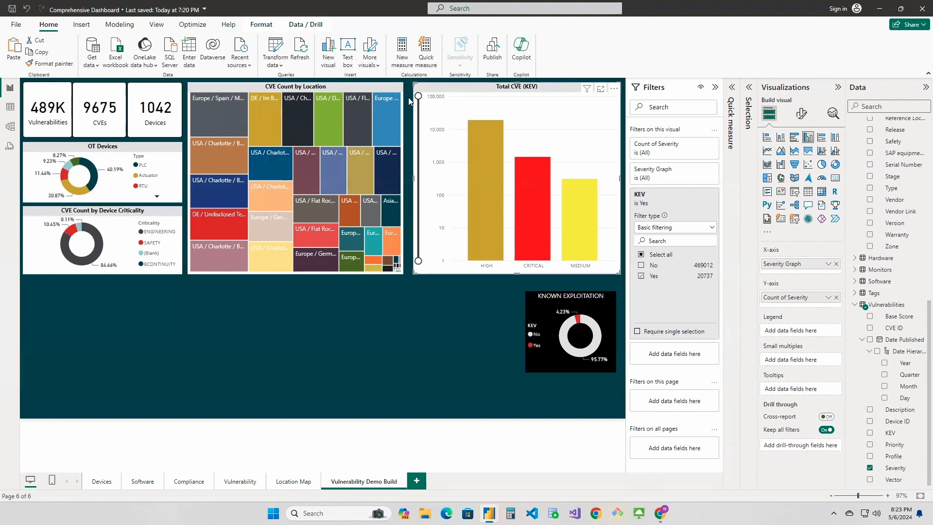
pyautogui.moveTo(418, 95)
pyautogui.mouseDown()
pyautogui.moveTo(418, 174)
pyautogui.moveTo(418, 96)
pyautogui.mouseUp()
pyautogui.moveTo(896, 467); pyautogui.dragTo(800, 360)
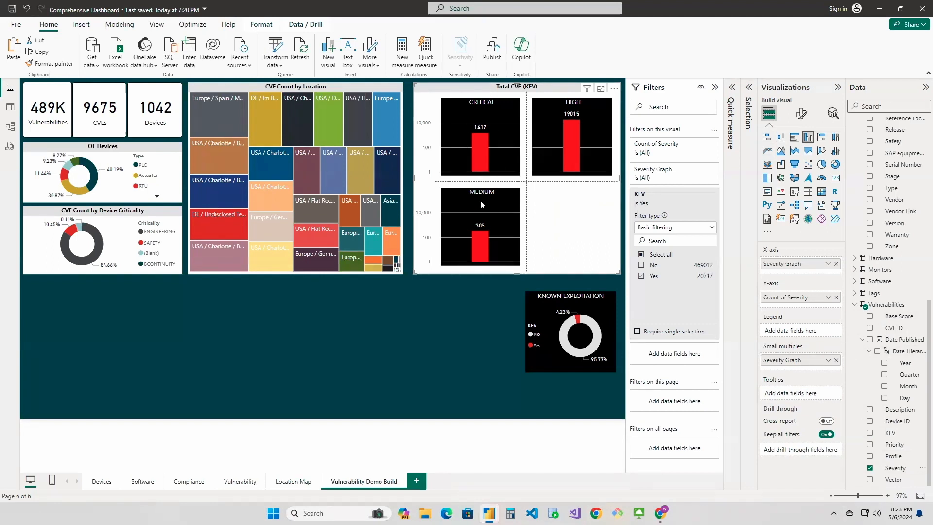
# Move the Known Exploitation donut into the empty quadrant of the Total CVE (KEV) chart and narrow it to match the High panel
pyautogui.click(589, 302)
pyautogui.moveTo(589, 302); pyautogui.dragTo(592, 199)
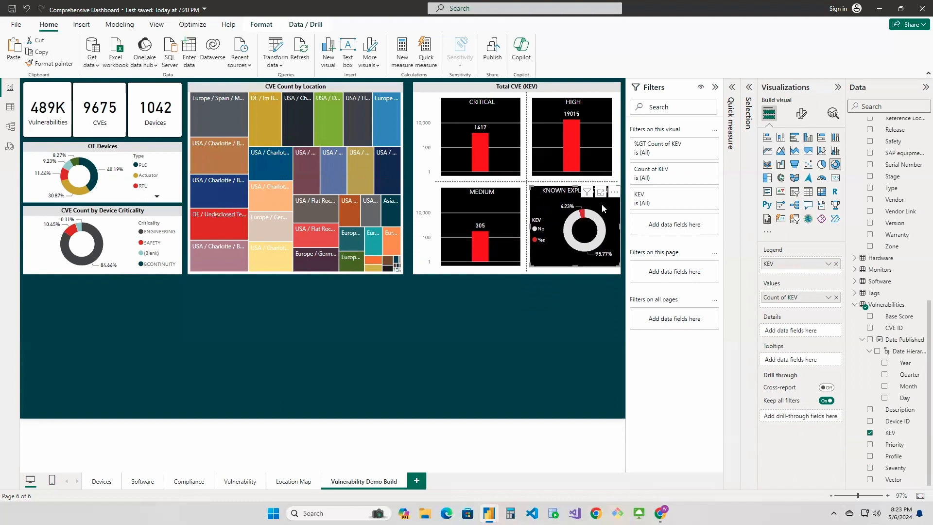
pyautogui.press('Left')
pyautogui.press('Left')
pyautogui.press('Left')
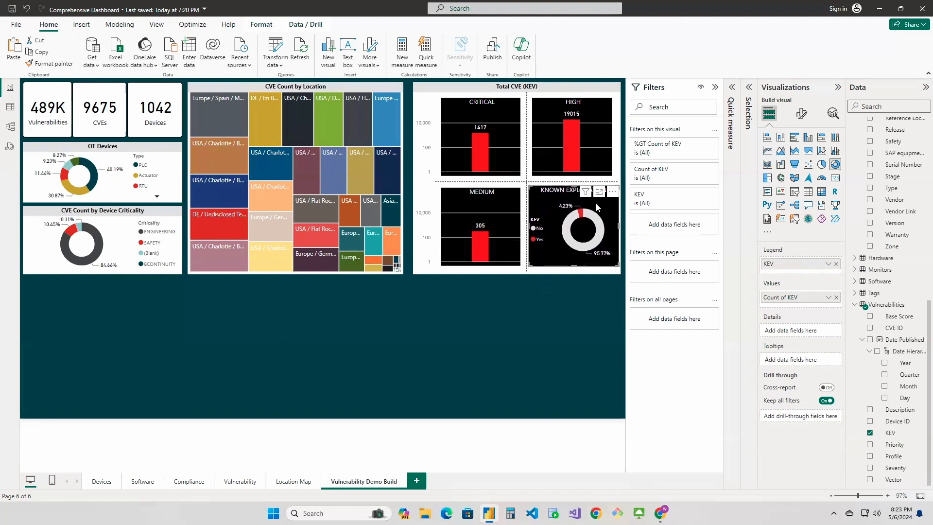
pyautogui.moveTo(619, 227); pyautogui.dragTo(611, 229)
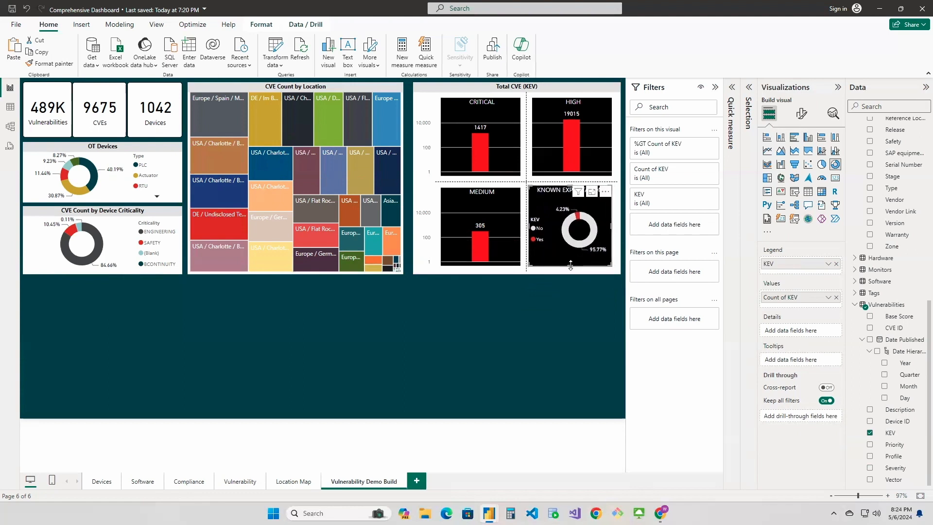
# Shorten the Total CVE (KEV) chart to reach the hidden Known Exploitation donut, and bring the donut forward over the chart
pyautogui.press('Delete')
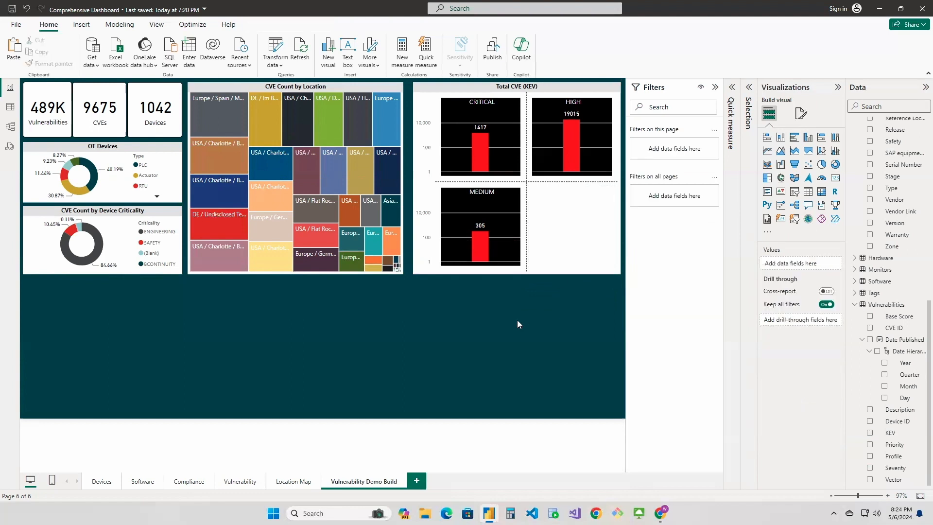
pyautogui.click(525, 273)
pyautogui.moveTo(518, 274); pyautogui.dragTo(517, 247)
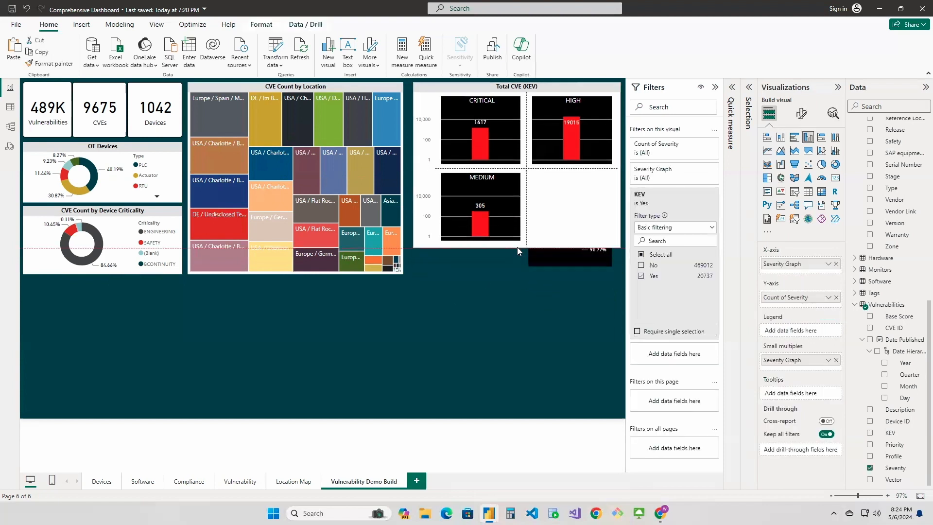
pyautogui.click(543, 265)
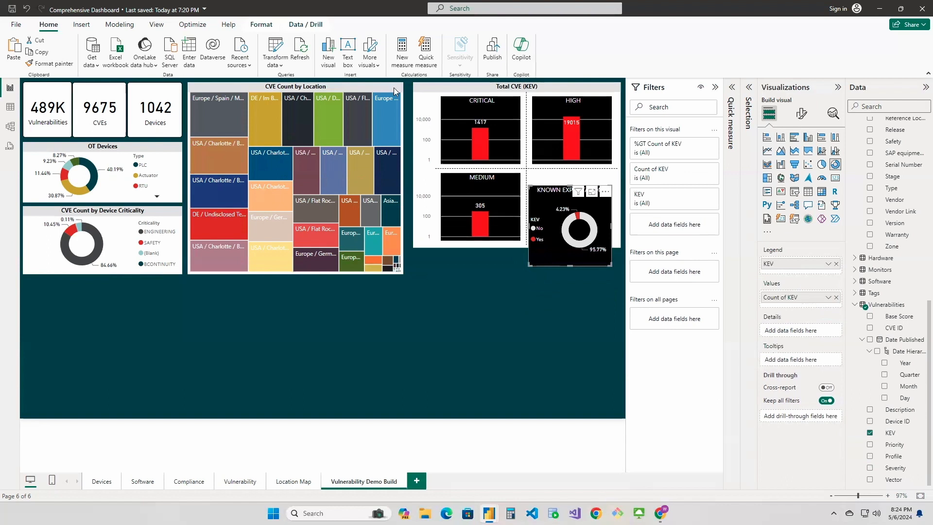
pyautogui.click(262, 26)
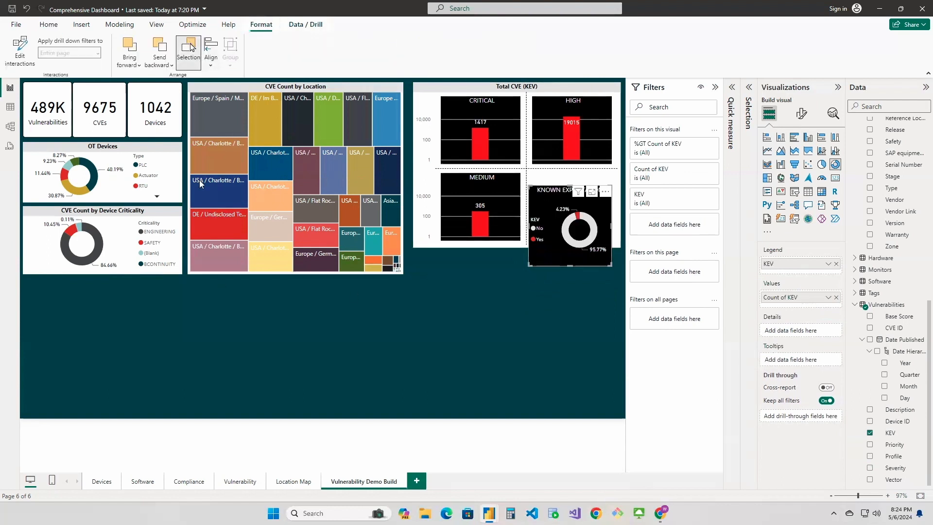
pyautogui.click(139, 65)
pyautogui.click(148, 97)
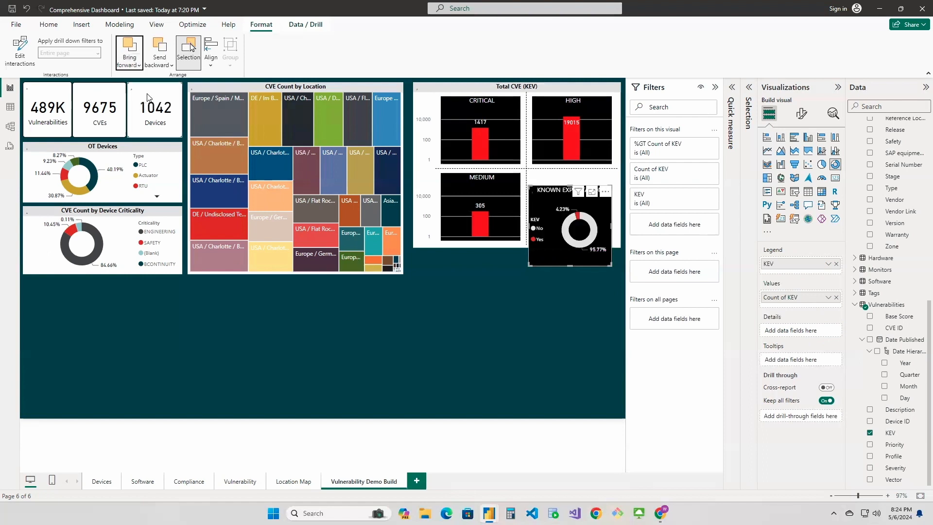
# Lengthen the Total CVE (KEV) chart down to the lower edge of the Known Exploitation donut
pyautogui.click(388, 268)
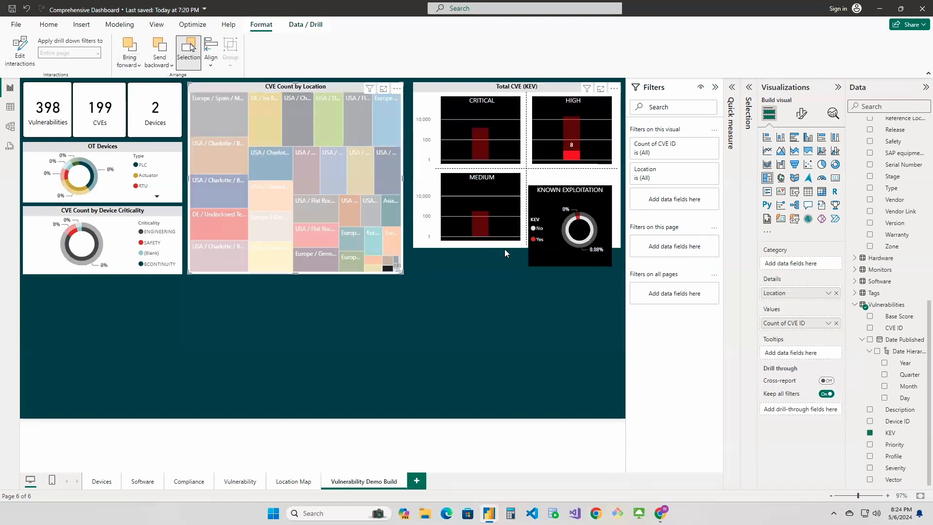
pyautogui.click(523, 245)
pyautogui.moveTo(518, 249); pyautogui.dragTo(518, 268)
pyautogui.click(576, 290)
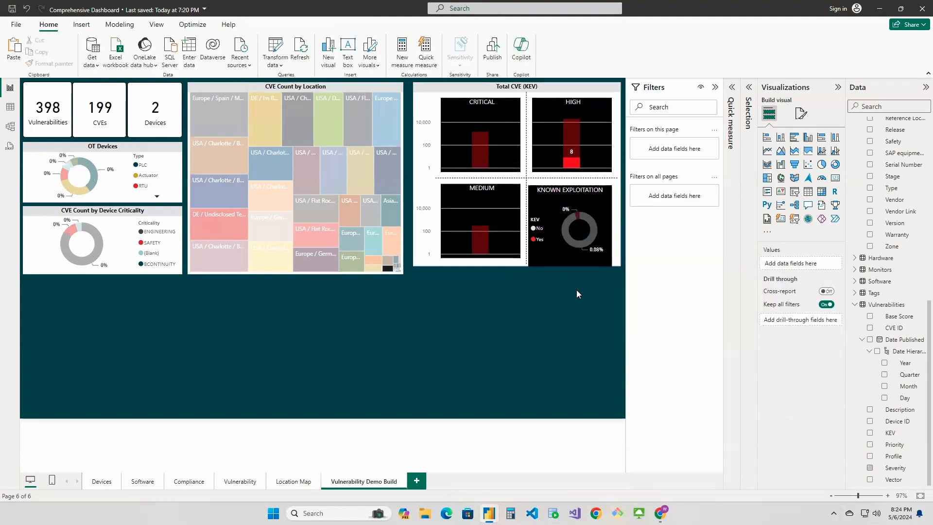
# Fit the Known Exploitation donut beside the Medium panel and extend the Total CVE (KEV) chart down level with the treemap
pyautogui.moveTo(566, 239); pyautogui.dragTo(566, 237)
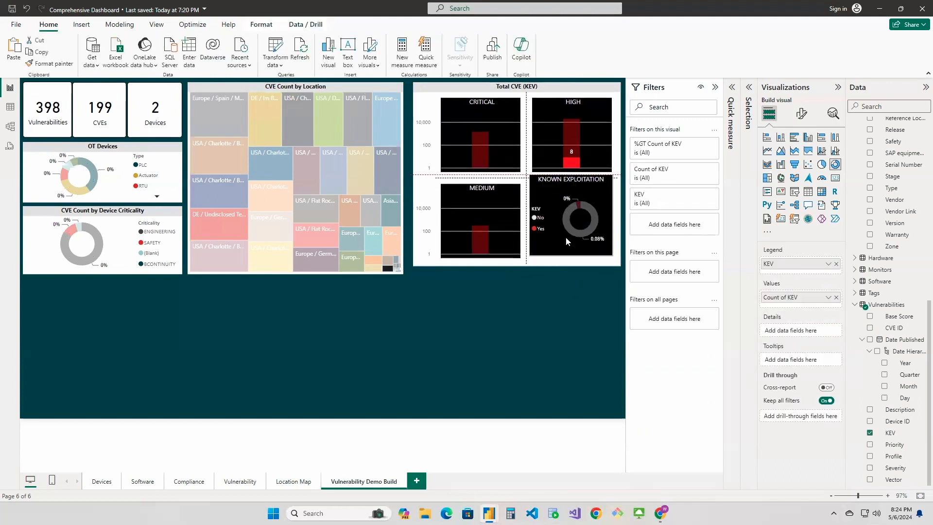
pyautogui.press('Down')
pyautogui.press('Down')
pyautogui.press('Down')
pyautogui.press('Down')
pyautogui.press('Down')
pyautogui.press('Down')
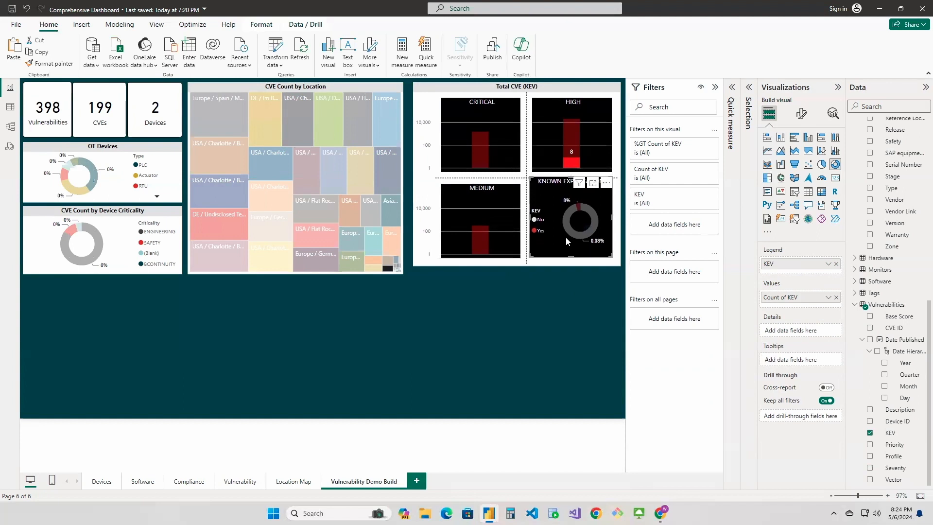
pyautogui.press('Down')
pyautogui.press('Down')
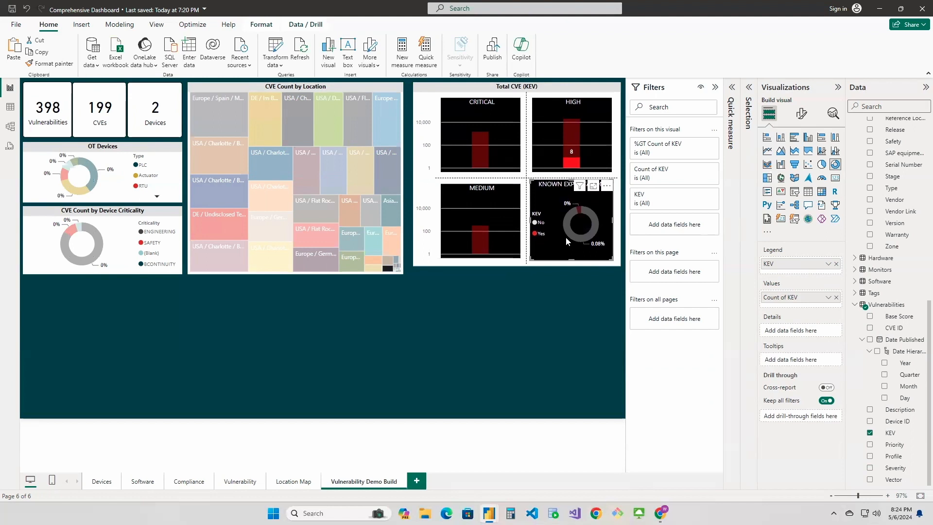
pyautogui.click(556, 321)
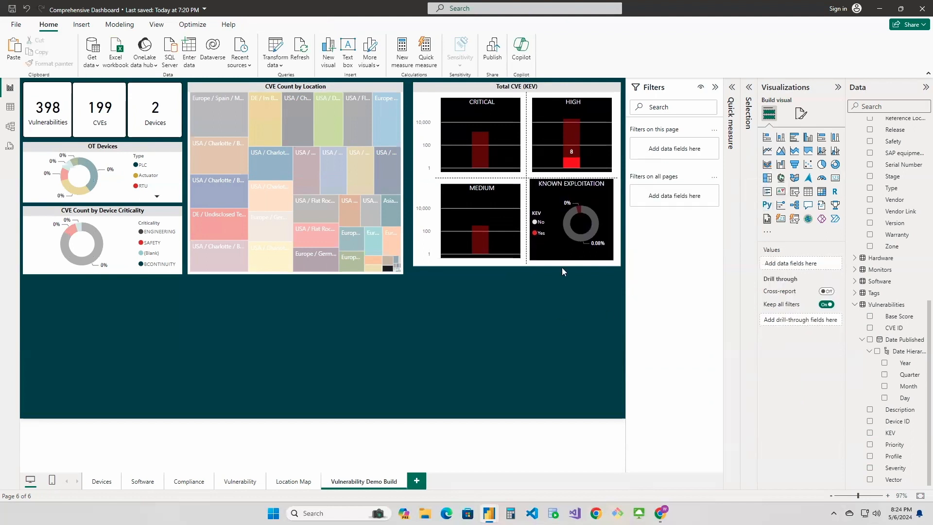
pyautogui.click(564, 195)
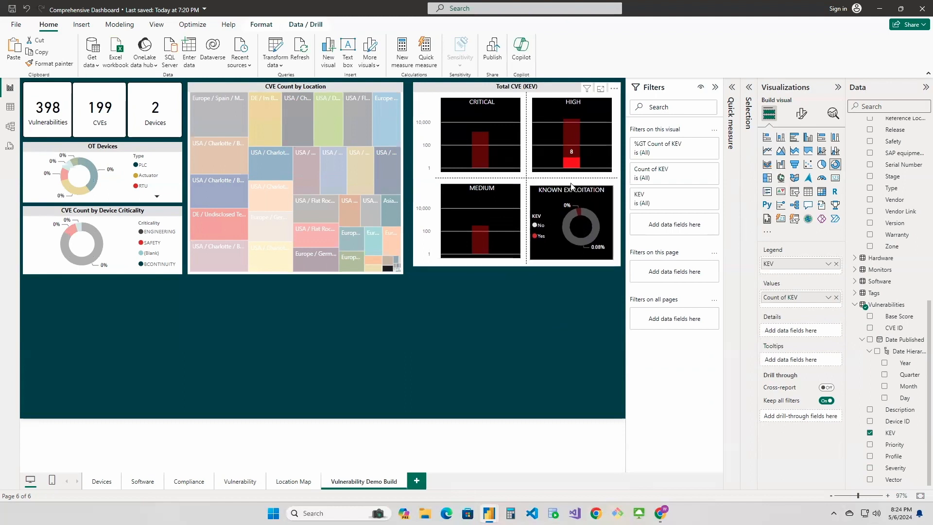
pyautogui.click(489, 322)
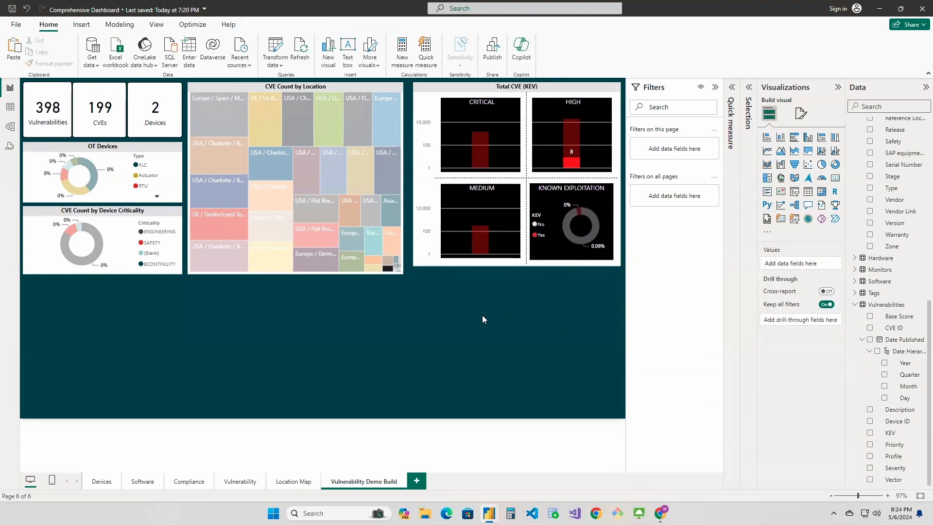
pyautogui.click(509, 266)
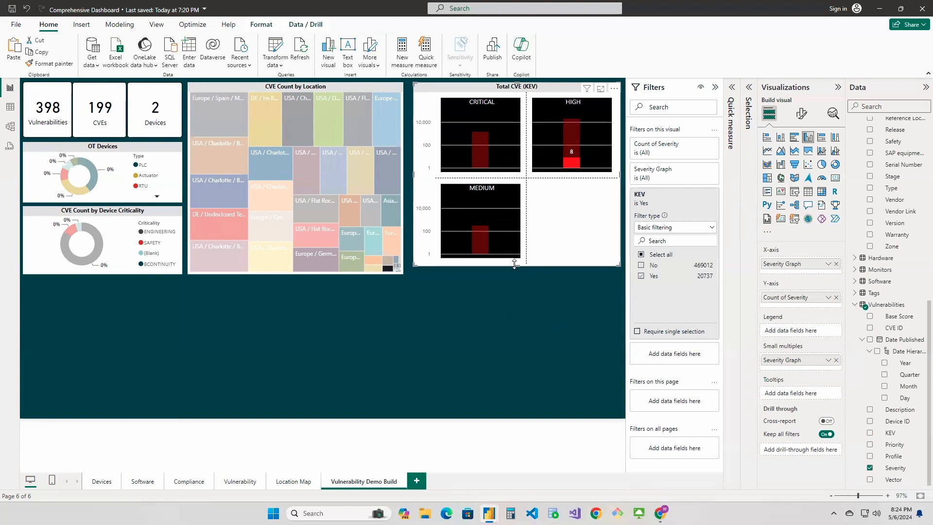
pyautogui.moveTo(516, 267); pyautogui.dragTo(516, 274)
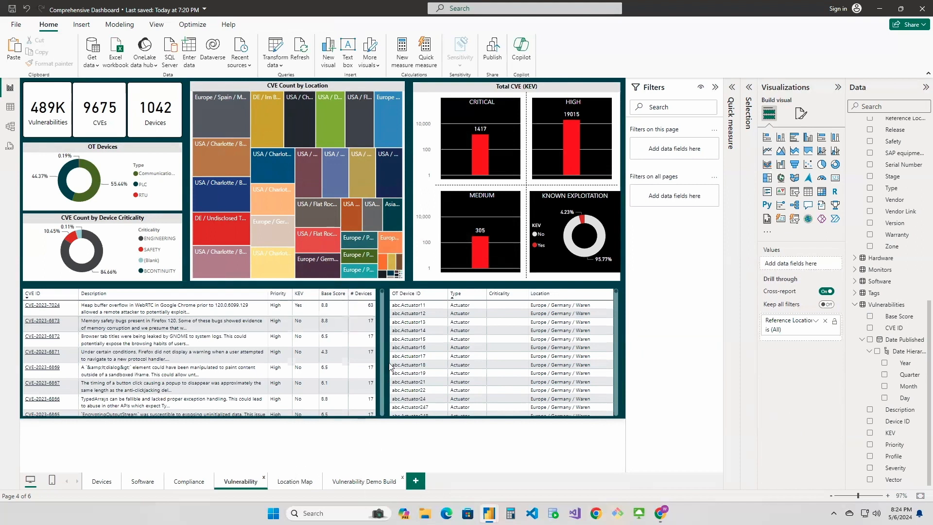
# Add a table visual to the Vulnerability Demo Build page, filling the space below the device donuts and the treemap
pyautogui.click(364, 481)
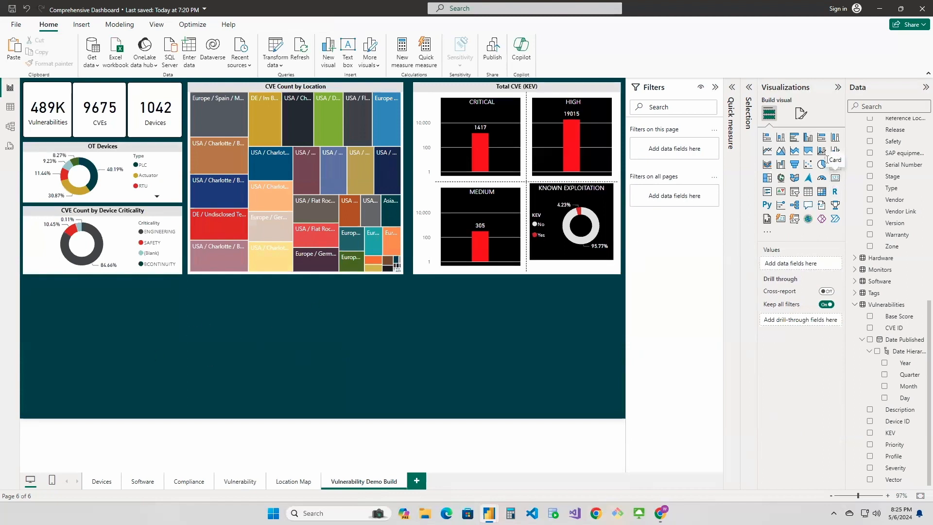
pyautogui.click(808, 196)
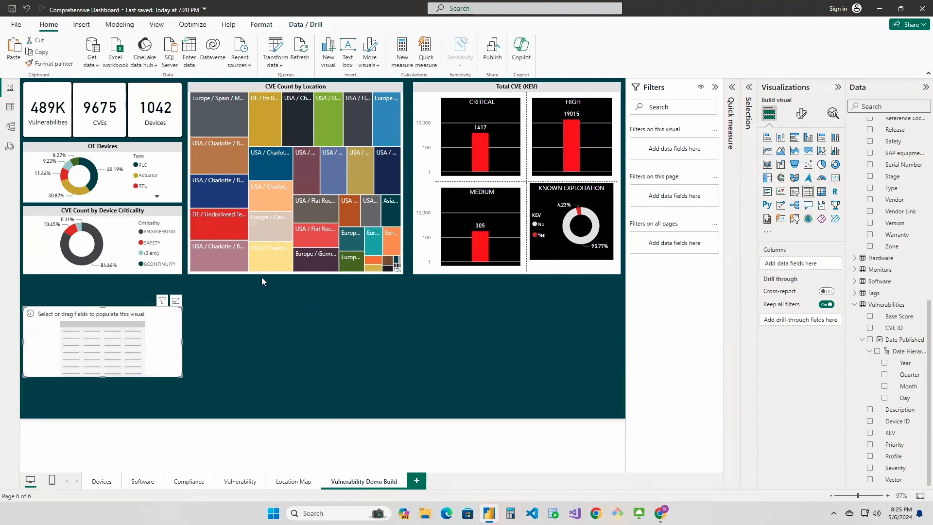
pyautogui.moveTo(109, 307); pyautogui.dragTo(107, 287)
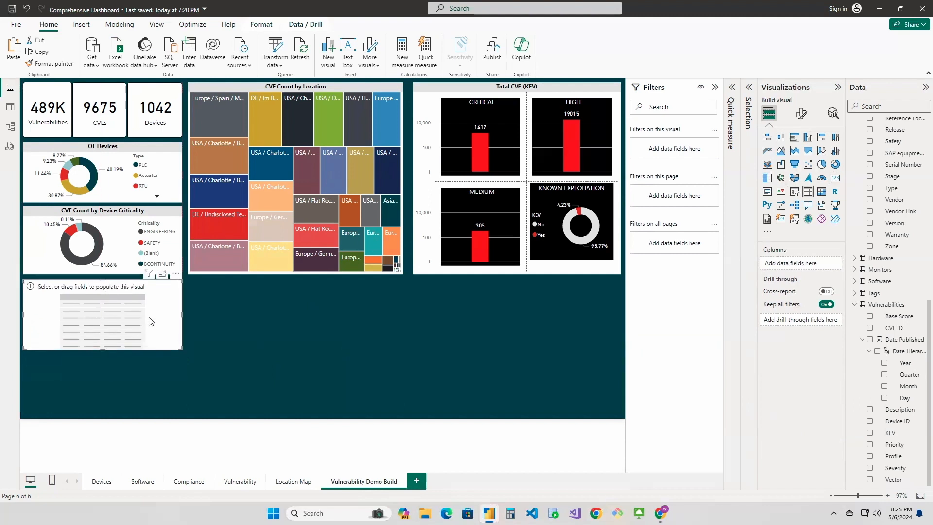
pyautogui.moveTo(182, 350); pyautogui.dragTo(403, 415)
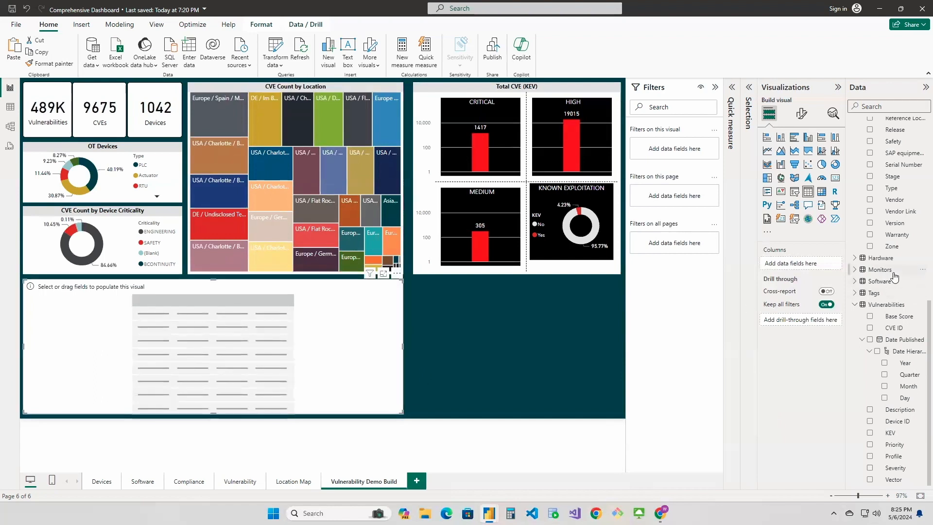
# Add CVE ID and Description columns to the table, widening CVE ID slightly and narrowing Description so its text wraps
pyautogui.moveTo(895, 329); pyautogui.dragTo(809, 267)
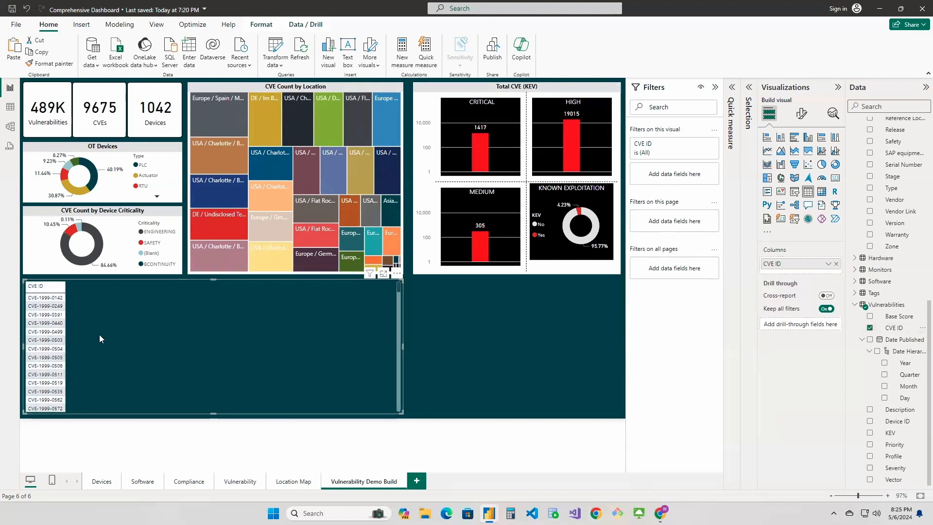
pyautogui.moveTo(67, 288); pyautogui.dragTo(69, 288)
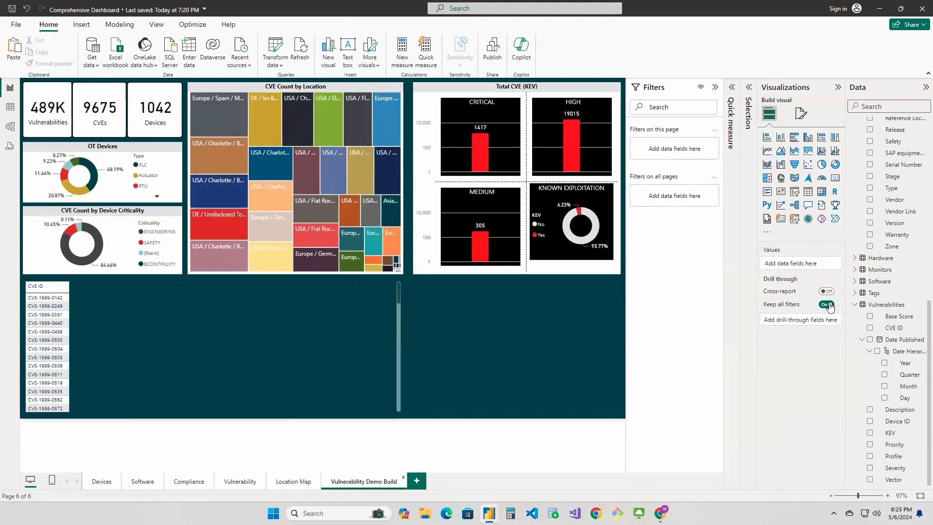
pyautogui.scroll(3, 889, 421)
pyautogui.scroll(-3, 894, 436)
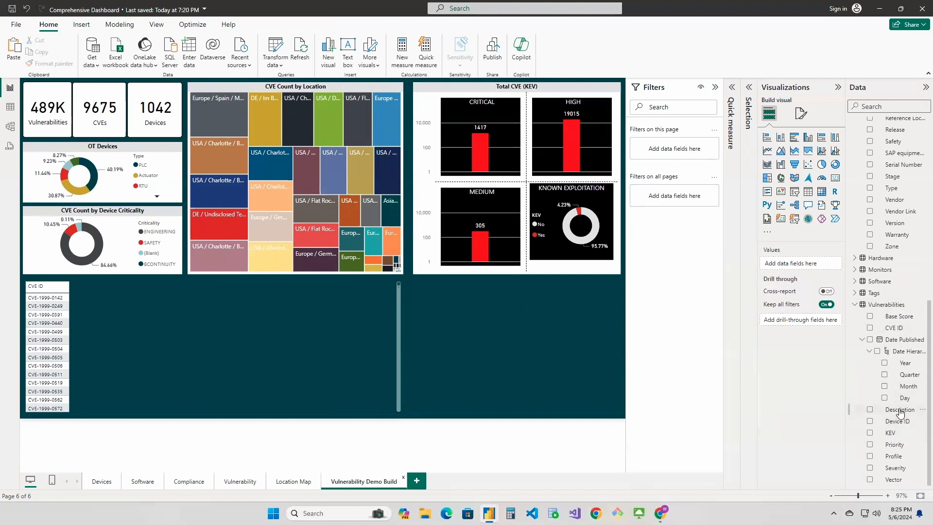
pyautogui.click(161, 341)
pyautogui.moveTo(900, 410); pyautogui.dragTo(803, 271)
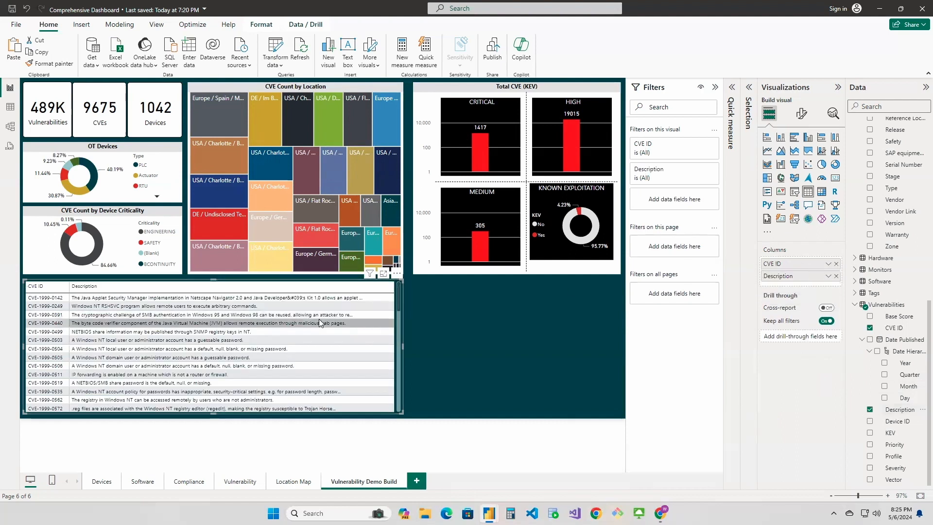
pyautogui.moveTo(396, 288); pyautogui.dragTo(240, 301)
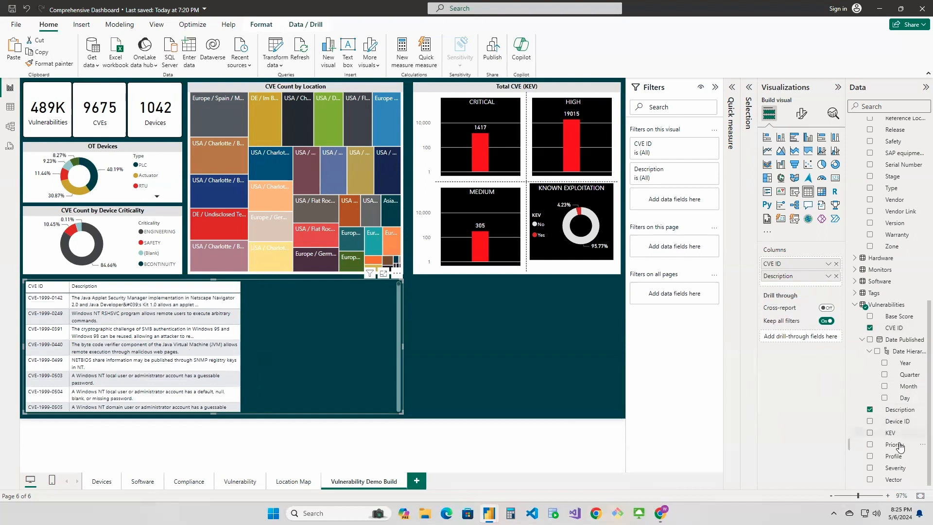
# Add the KEV field from Vulnerabilities as a column after Description in the table
pyautogui.moveTo(895, 449); pyautogui.dragTo(687, 329)
pyautogui.moveTo(894, 433); pyautogui.dragTo(800, 281)
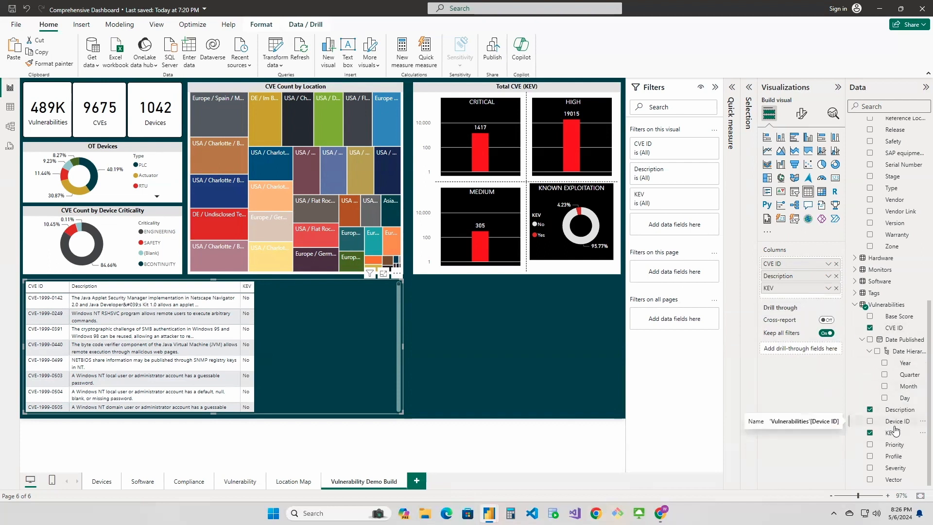
# Add the Device ID field from Vulnerabilities as the table's last column and rename it # of Devices
pyautogui.moveTo(897, 425); pyautogui.dragTo(830, 304)
pyautogui.click(829, 301)
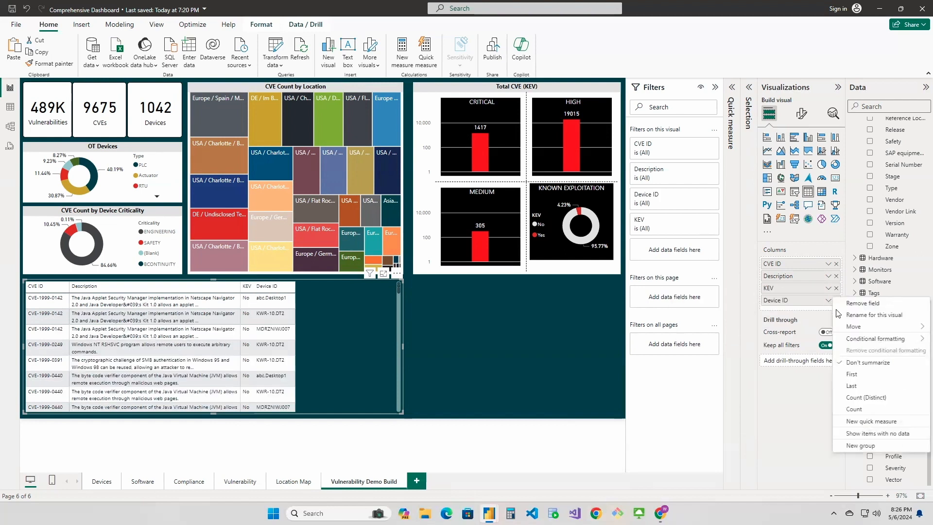
pyautogui.click(863, 315)
pyautogui.write('# of')
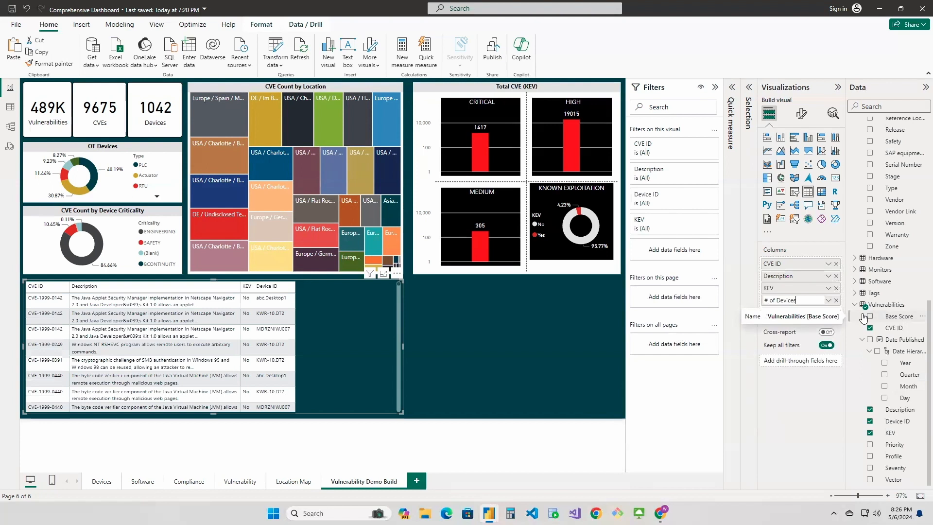
pyautogui.press('Return')
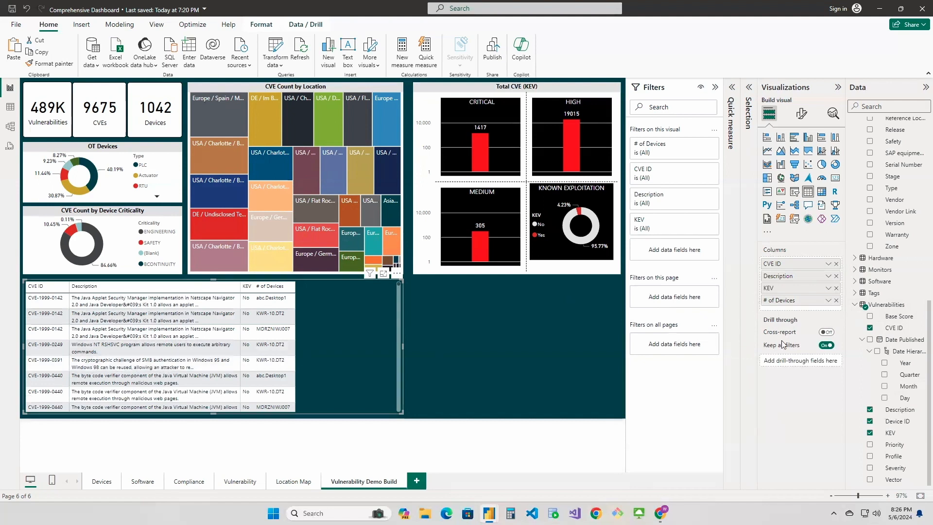
# Summarize the # of Devices column by Count (Distinct) and look through the counts down the table
pyautogui.click(827, 301)
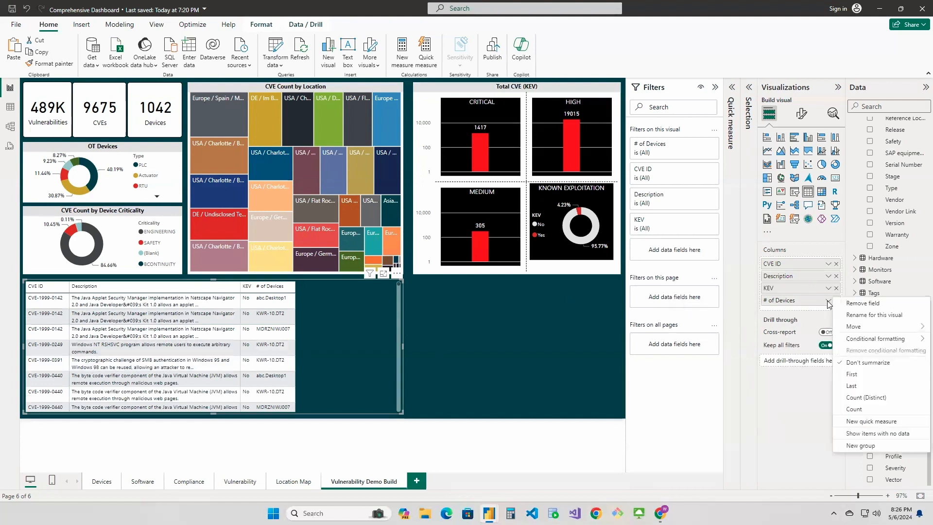
pyautogui.click(867, 399)
pyautogui.scroll(-3, 254, 335)
pyautogui.scroll(-10, 328, 335)
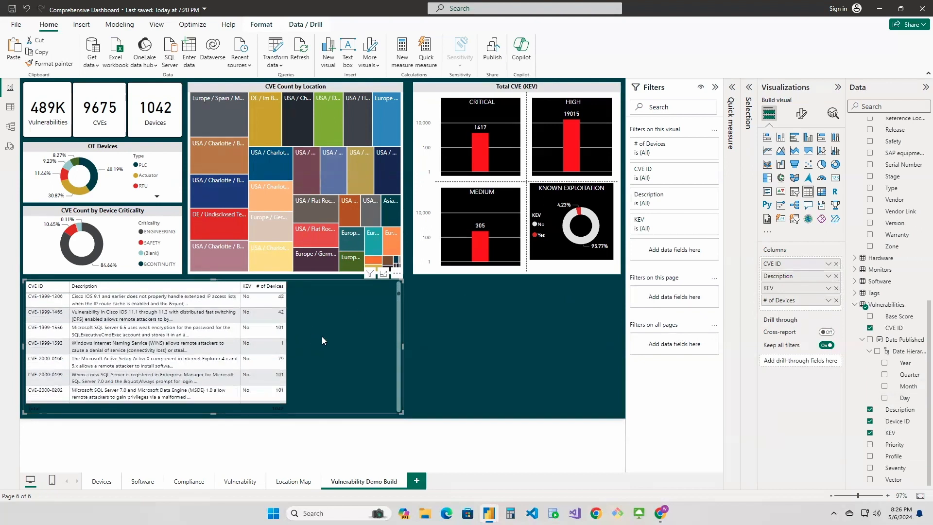
pyautogui.scroll(10, 316, 335)
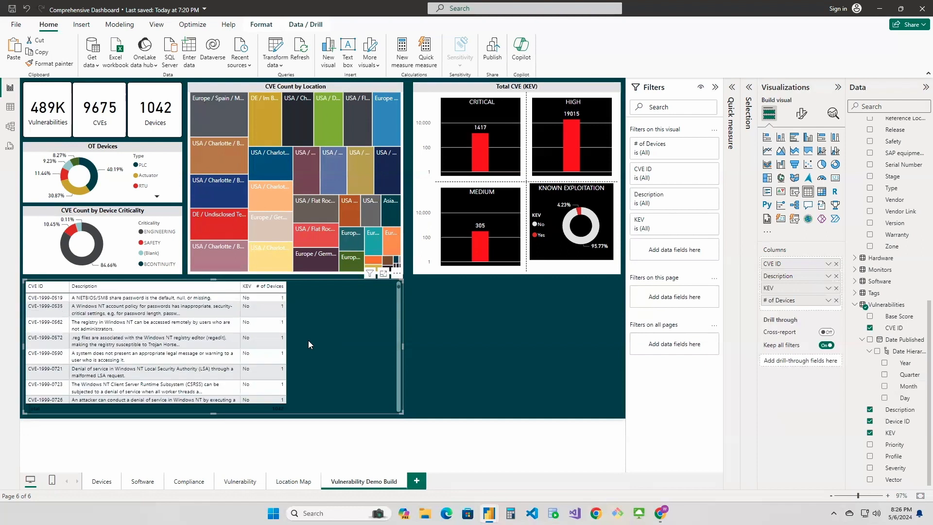
pyautogui.scroll(2, 304, 333)
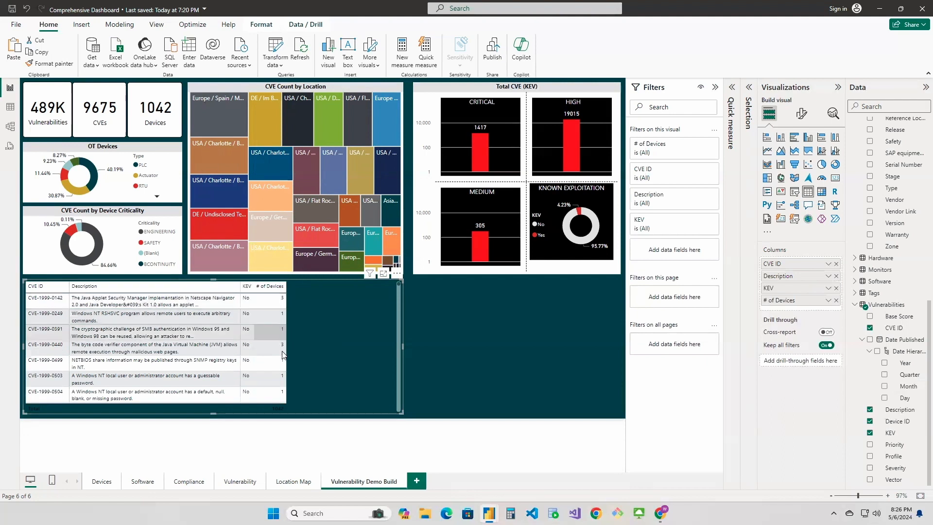
pyautogui.scroll(-3, 283, 360)
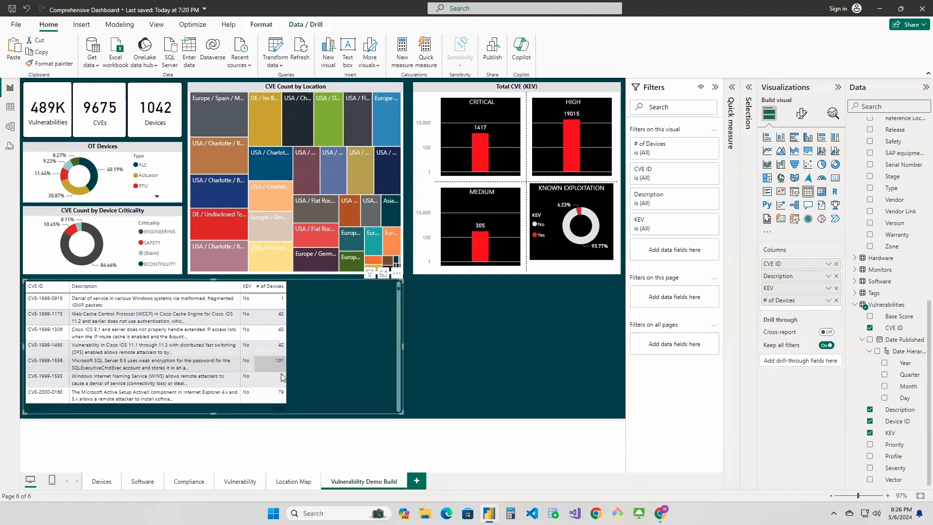
pyautogui.scroll(-4, 282, 378)
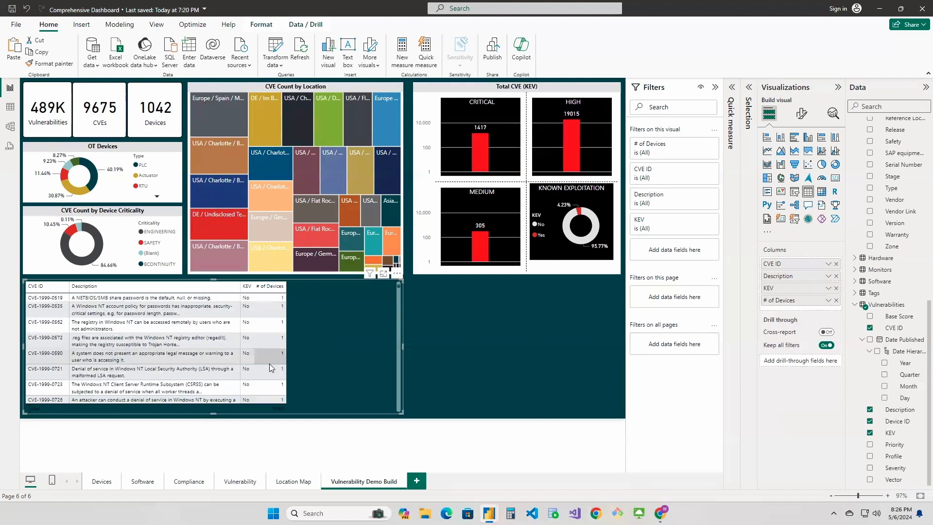
pyautogui.scroll(5, 269, 364)
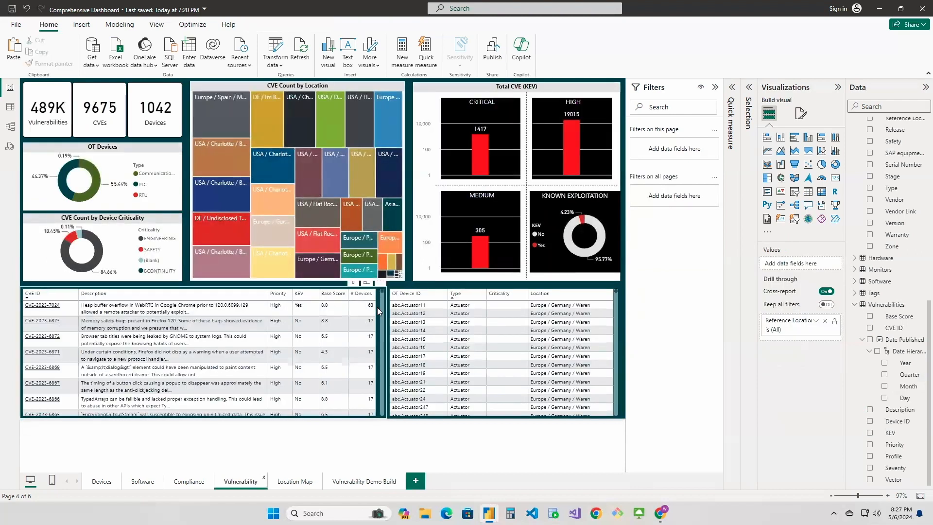
# Check how the # Devices column is summarized in the CVE table on the original Vulnerability page
pyautogui.scroll(-3, 380, 311)
pyautogui.click(381, 311)
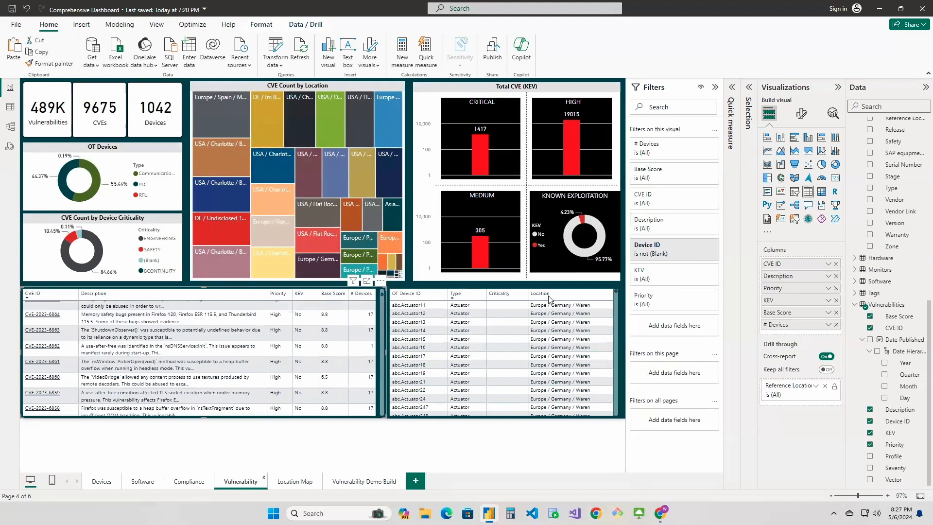
pyautogui.click(830, 325)
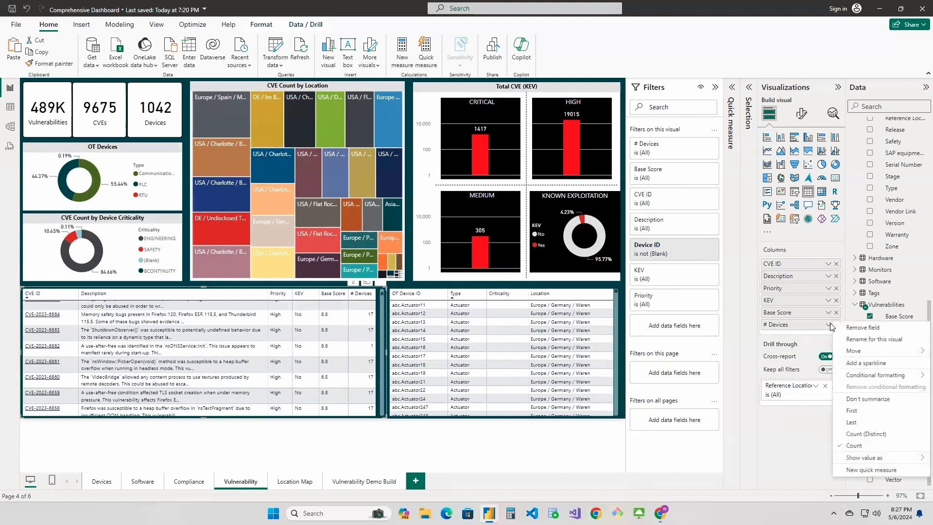
# Set the # of Devices column of the table on the Vulnerability Demo Build page to summarize by Count
pyautogui.click(356, 481)
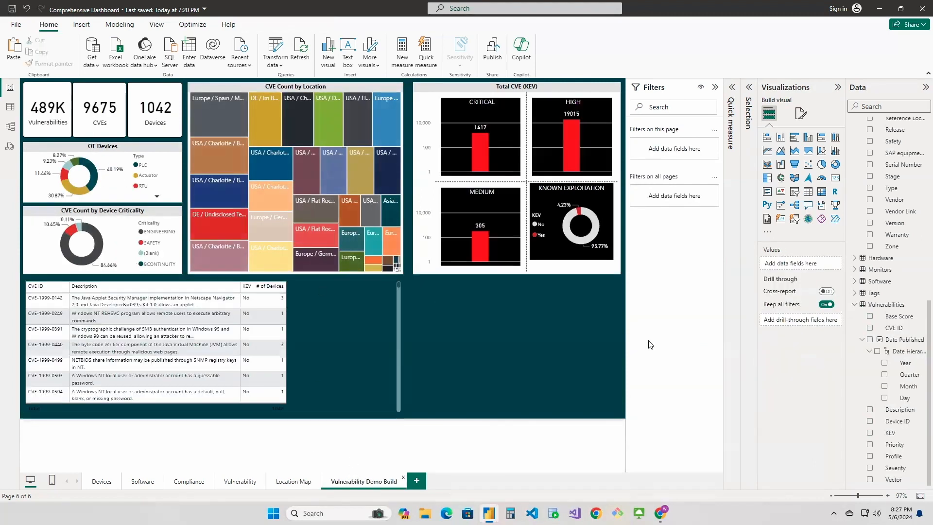
pyautogui.click(380, 311)
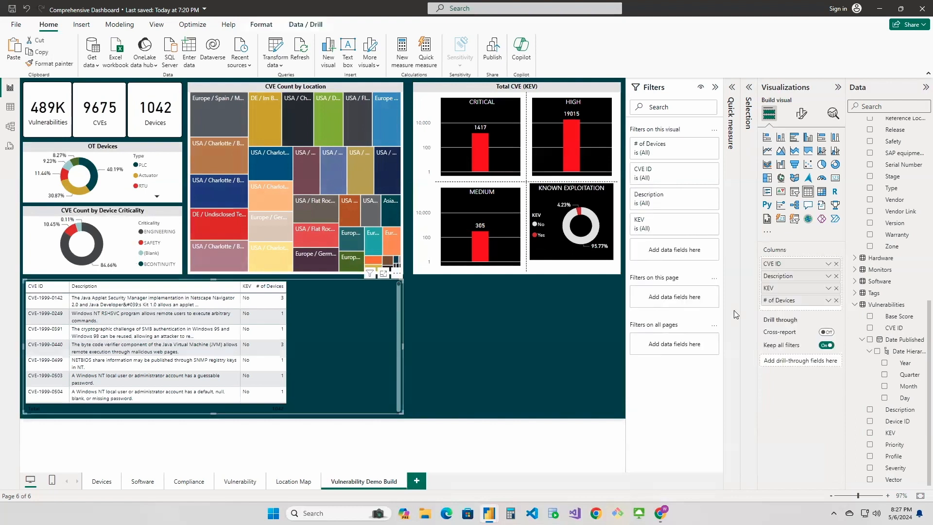
pyautogui.click(827, 301)
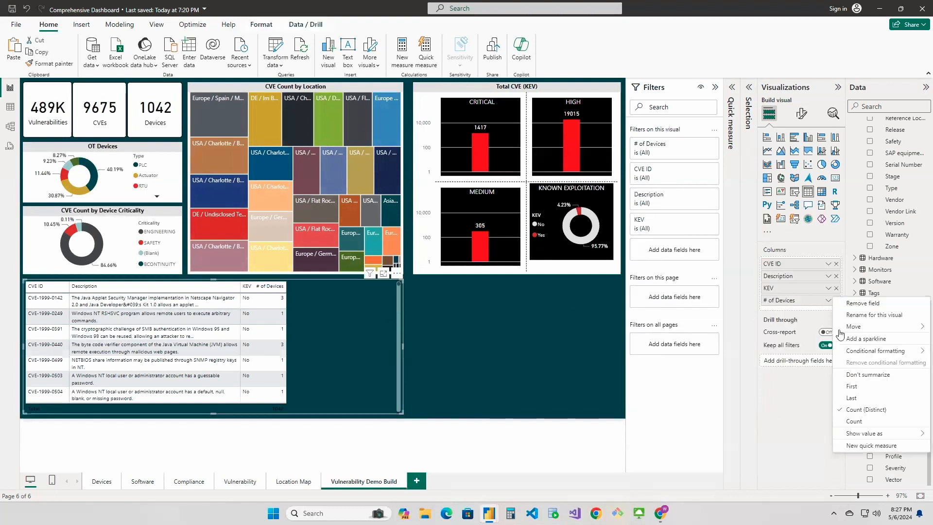
pyautogui.click(862, 422)
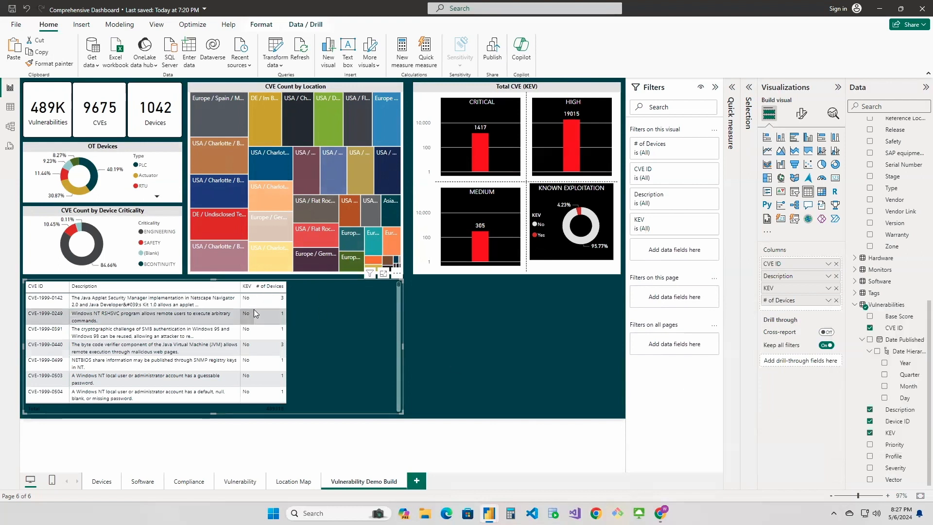
pyautogui.click(829, 300)
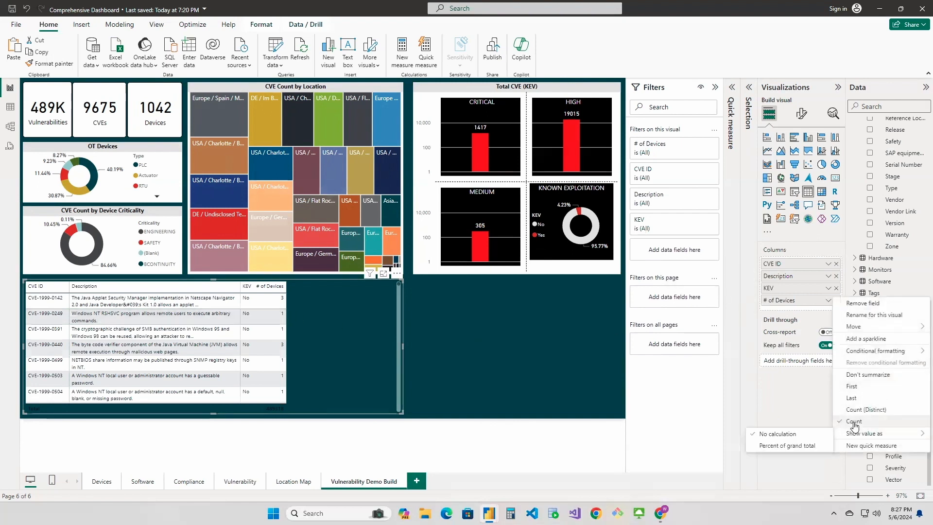
pyautogui.click(301, 344)
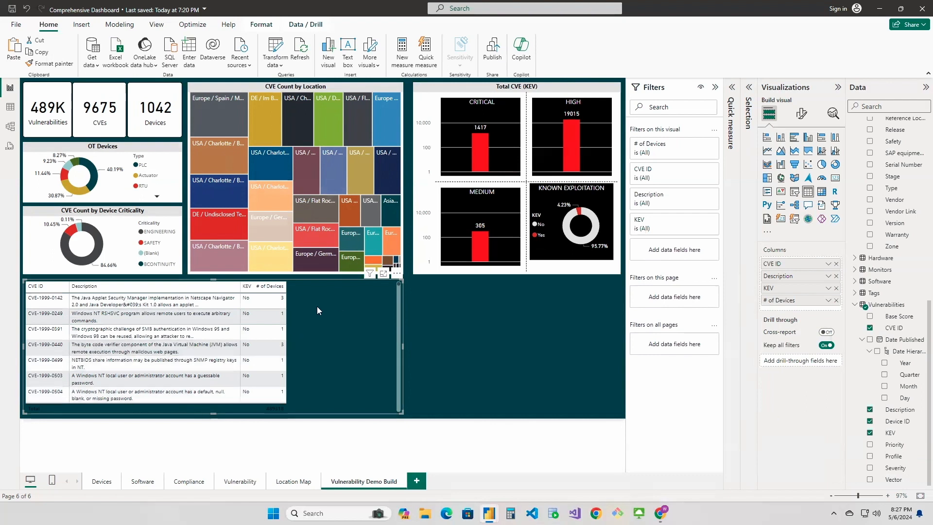
# Apply Web URL conditional formatting to the CVE ID column, based on the Profile field from Vulnerabilities with First summarization
pyautogui.click(829, 264)
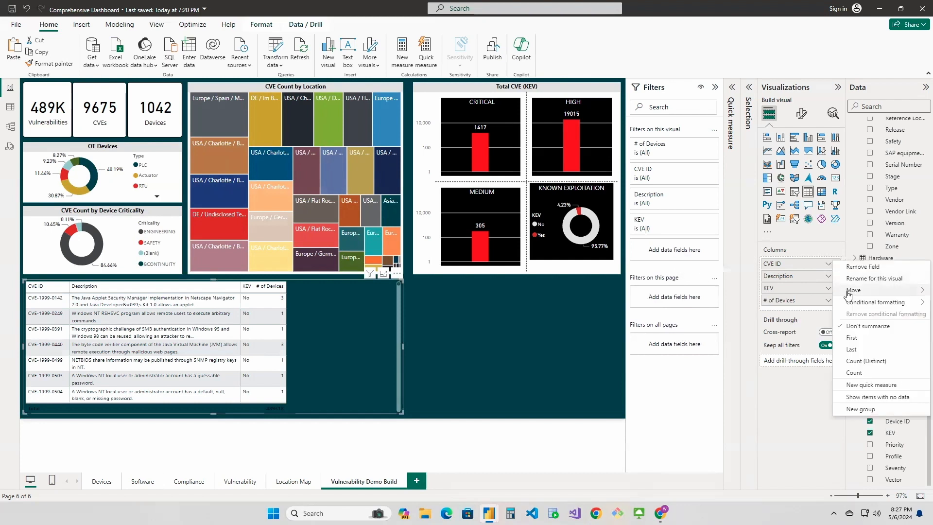
pyautogui.moveTo(870, 304)
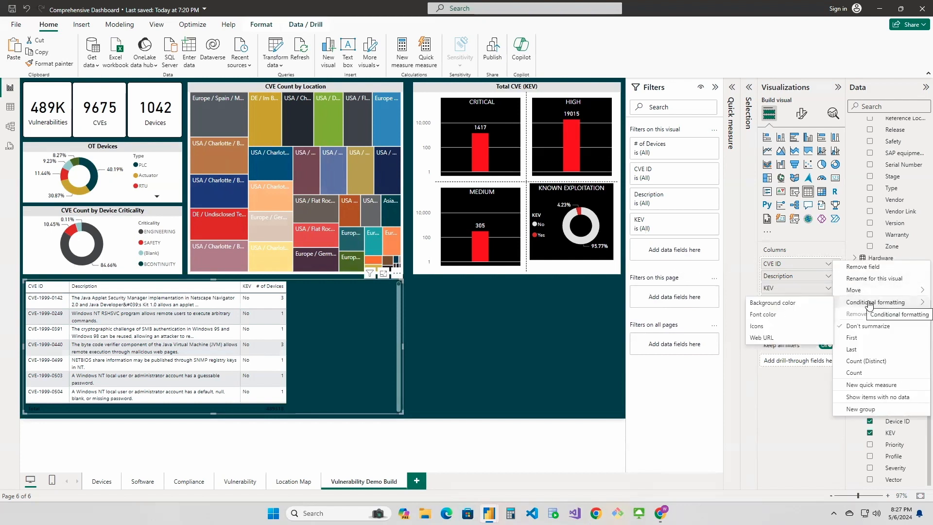
pyautogui.click(782, 341)
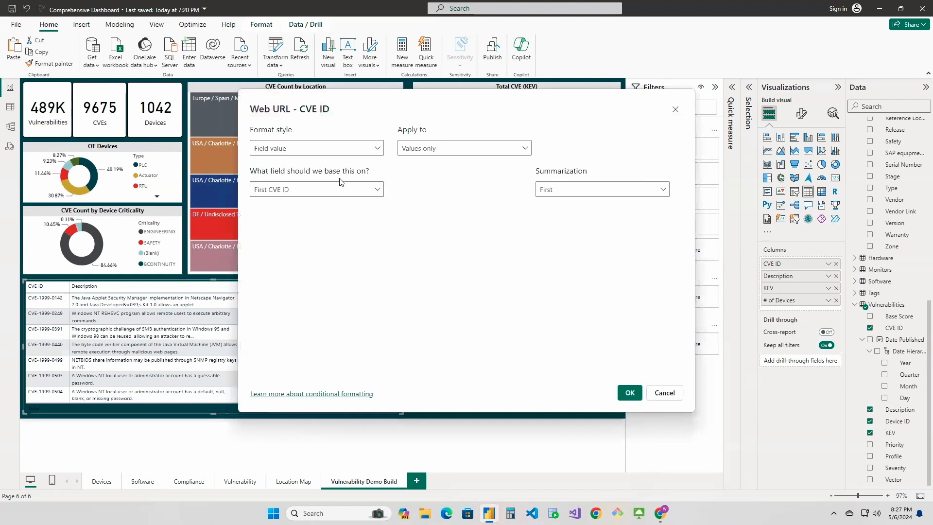
pyautogui.click(342, 191)
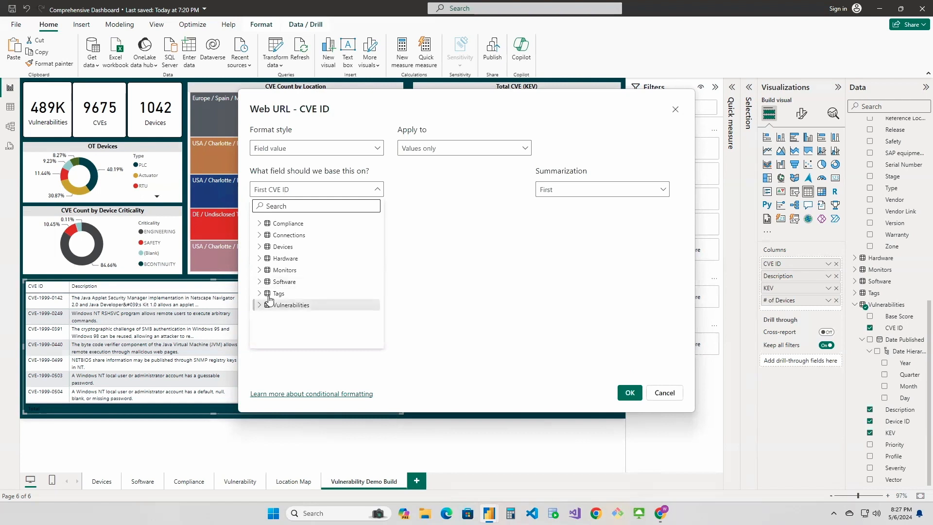
pyautogui.click(266, 305)
pyautogui.click(288, 316)
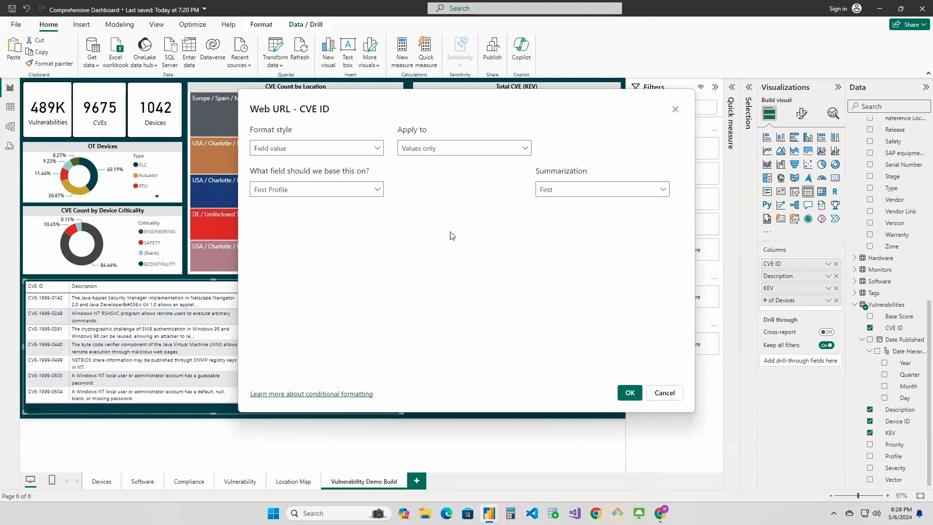
pyautogui.click(630, 393)
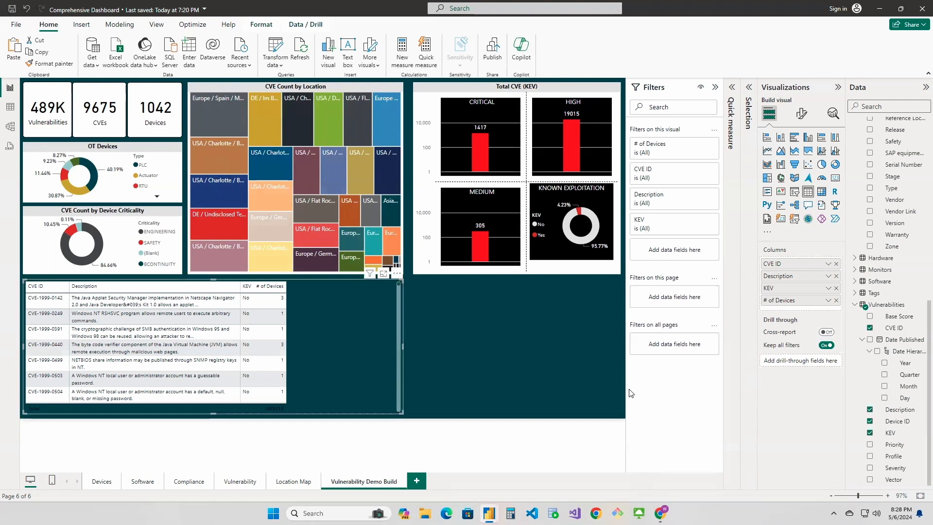
# Open the CVE-1999-0142 link from the table in Chrome, sign in to OTbase with the username and password, and dismiss the saved-passwords alert
pyautogui.click(45, 302)
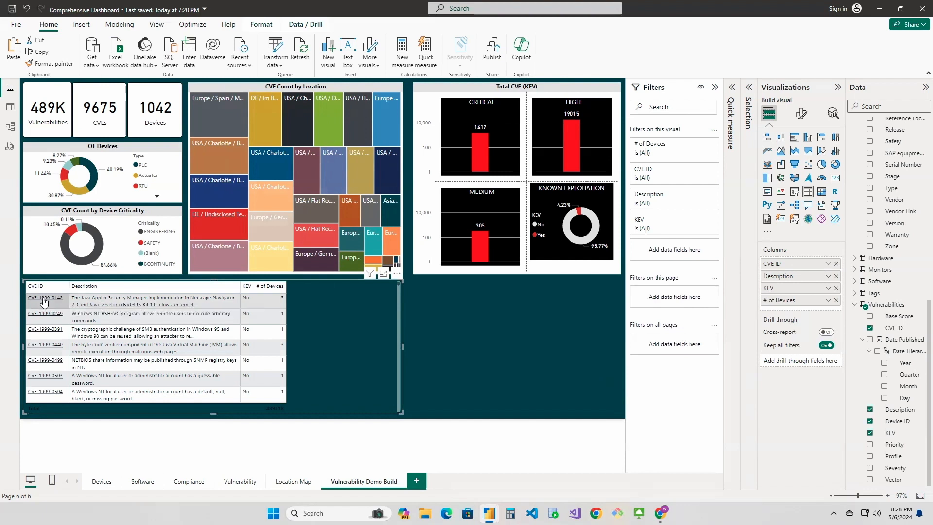
pyautogui.click(452, 266)
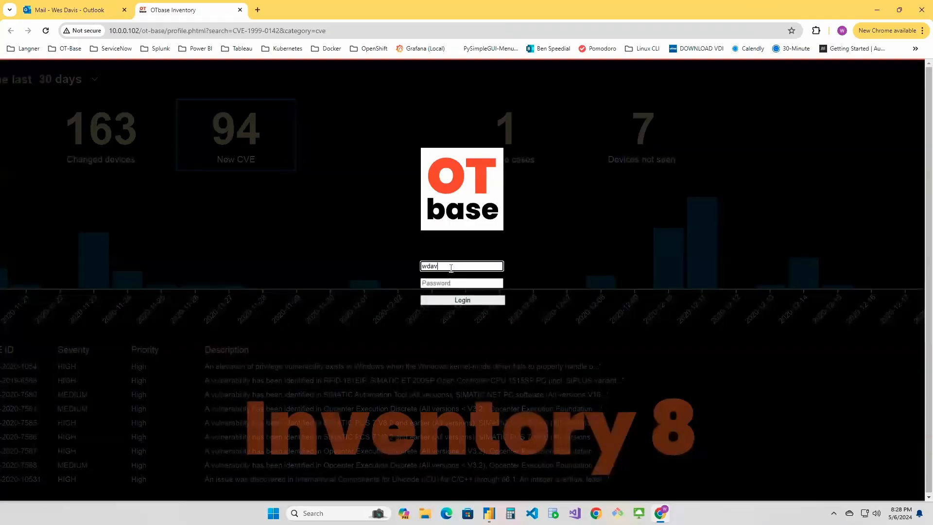
pyautogui.press('Tab')
pyautogui.write('*')
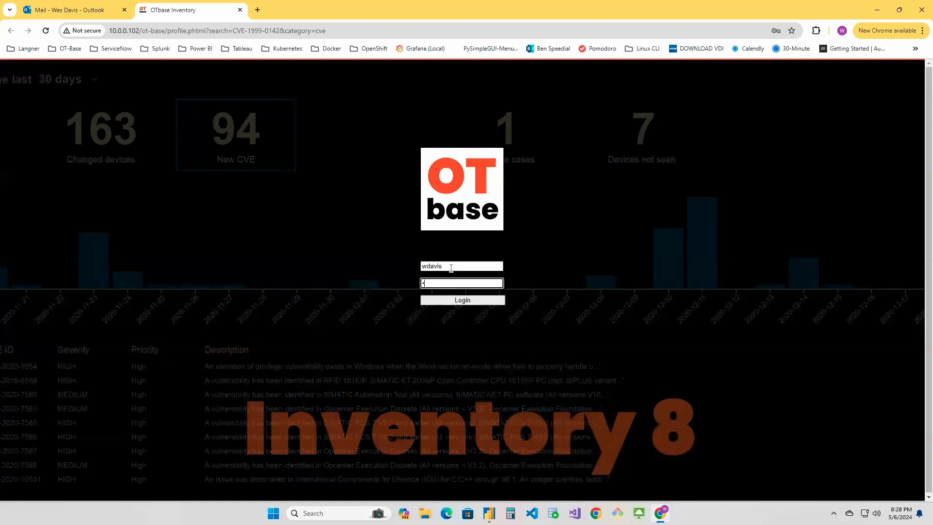
pyautogui.press('Return')
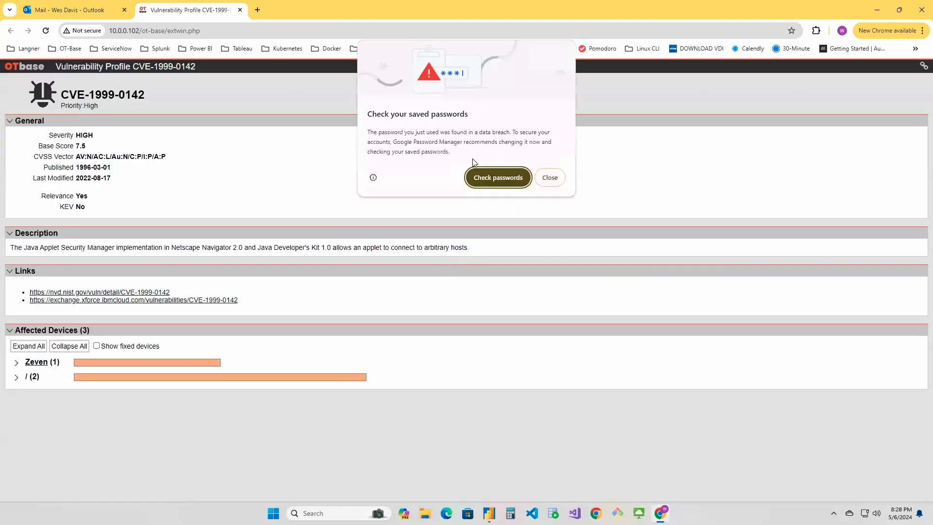
pyautogui.click(550, 177)
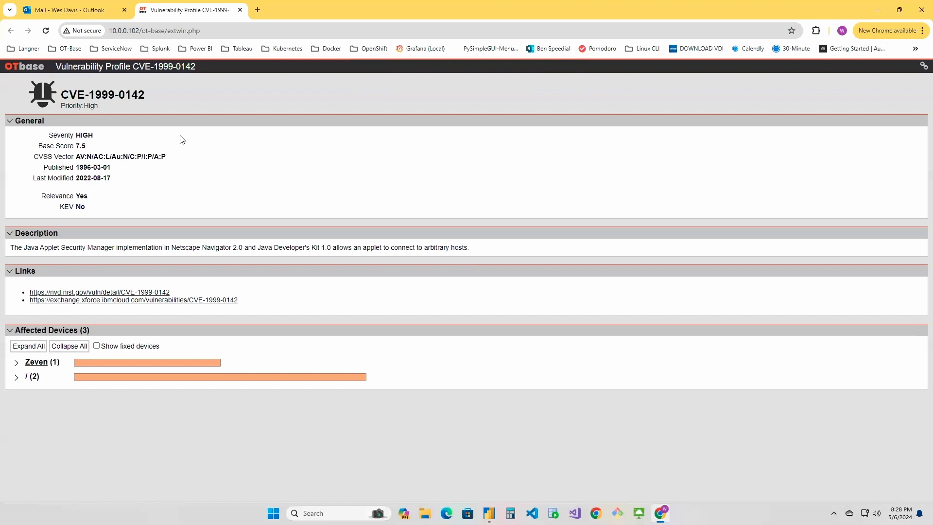
# Return to the Comprehensive Dashboard in Power BI and review the CVE and device tables on the Vulnerability page for reference
pyautogui.moveTo(489, 513)
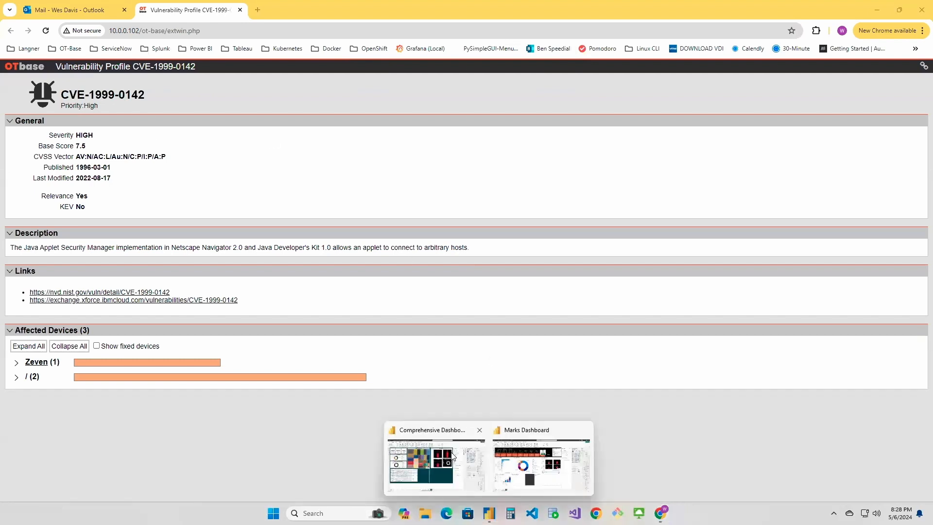
pyautogui.click(457, 451)
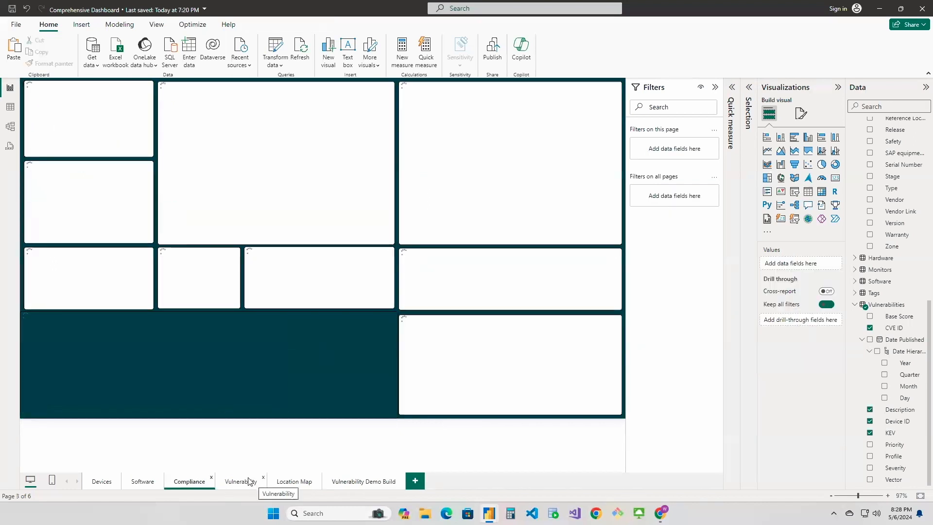
pyautogui.click(239, 482)
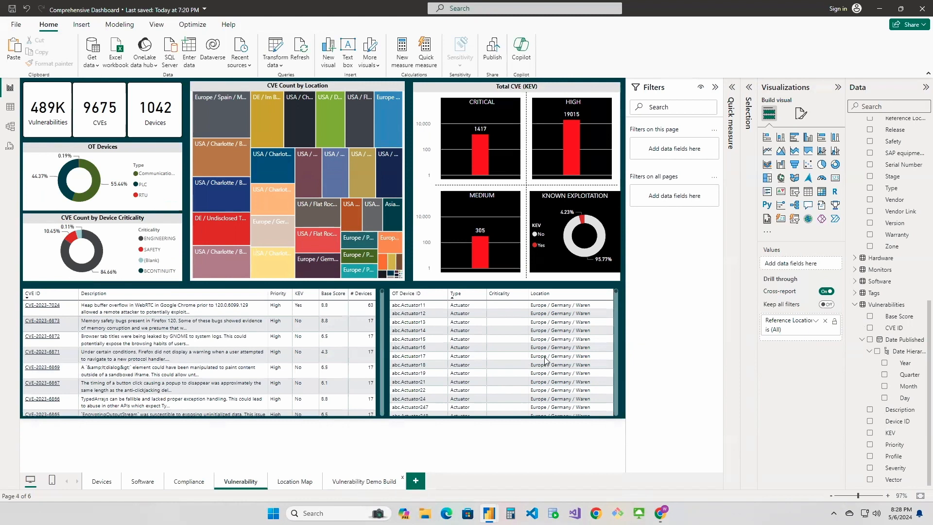
# Add the Priority field from Vulnerabilities to the table on the Vulnerability Demo Build page, between Description and KEV
pyautogui.click(364, 482)
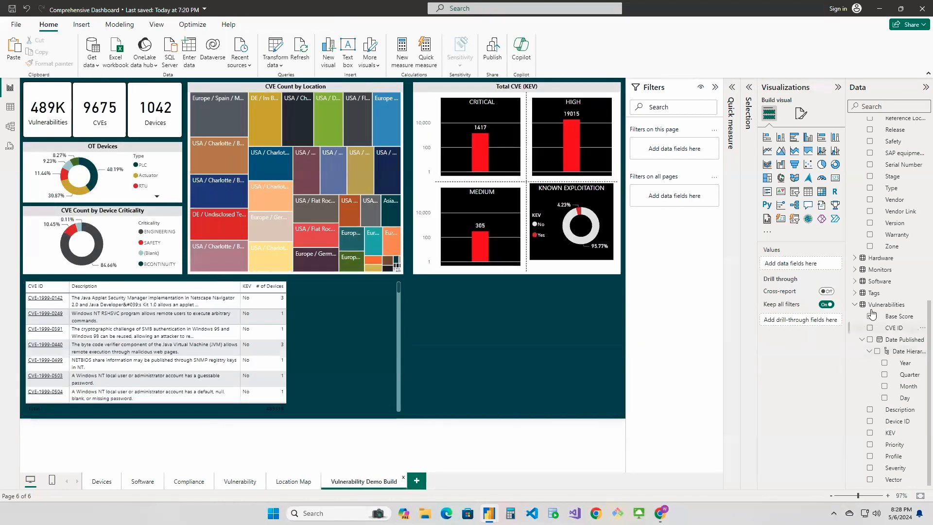
pyautogui.click(386, 320)
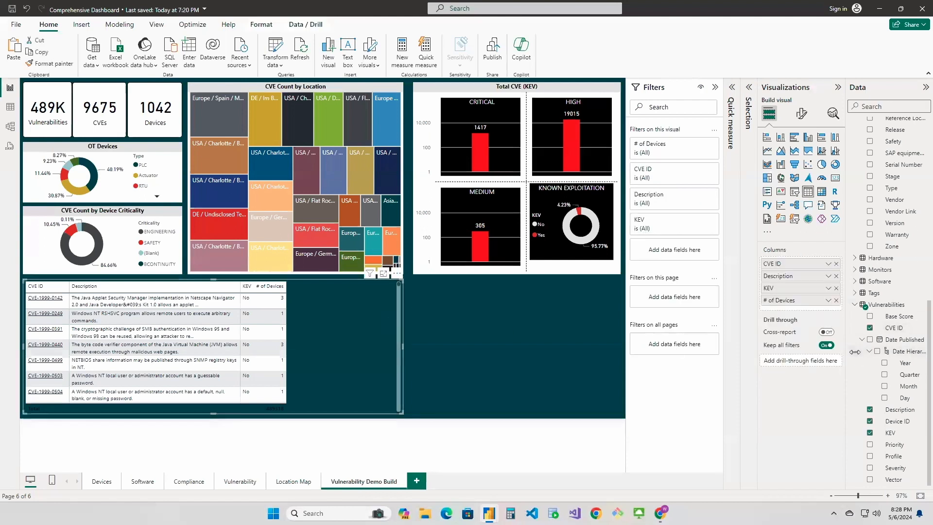
pyautogui.moveTo(893, 445); pyautogui.dragTo(799, 291)
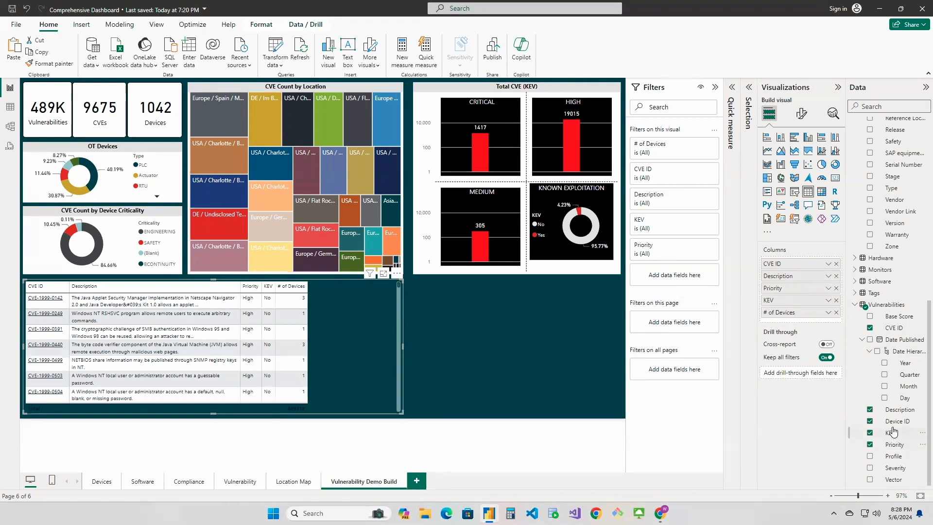
# Add the Base Score field to the CVE table between KEV and # of Devices, and turn off the table's totals row
pyautogui.moveTo(893, 317); pyautogui.dragTo(799, 310)
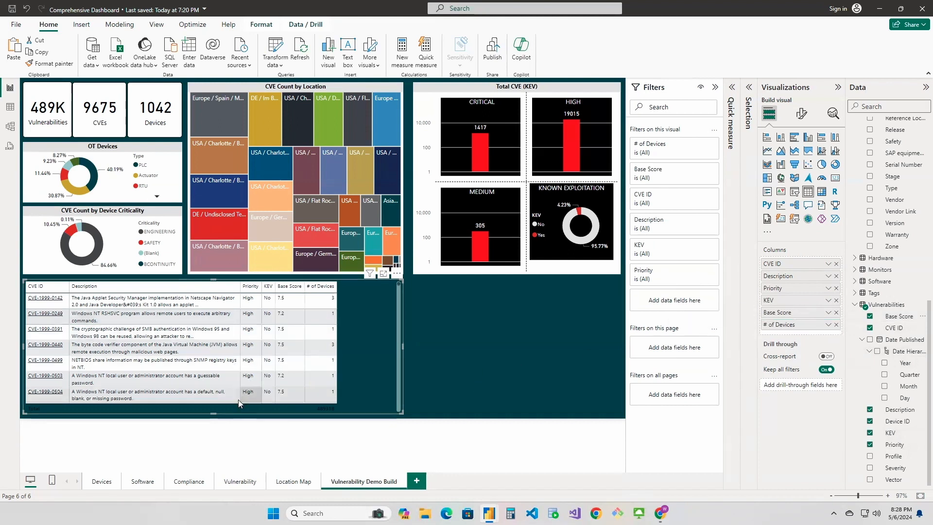
pyautogui.click(801, 113)
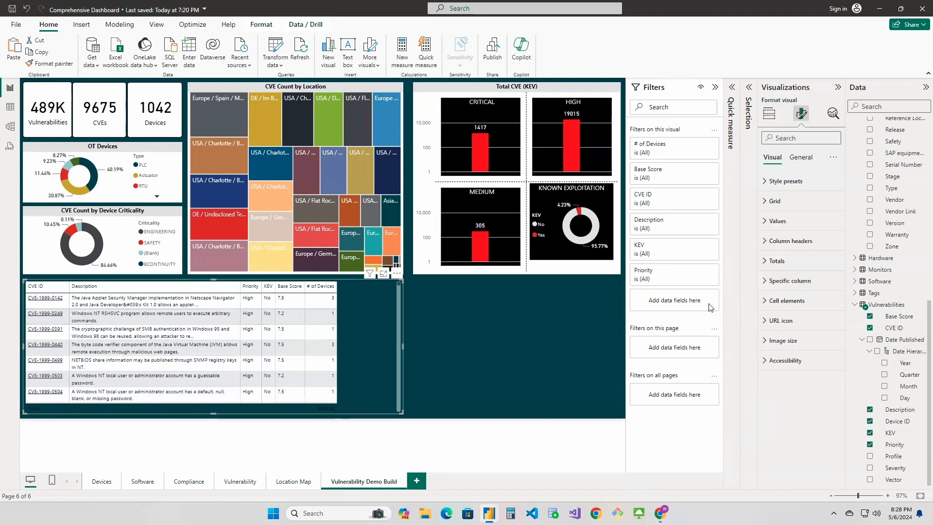
pyautogui.click(765, 263)
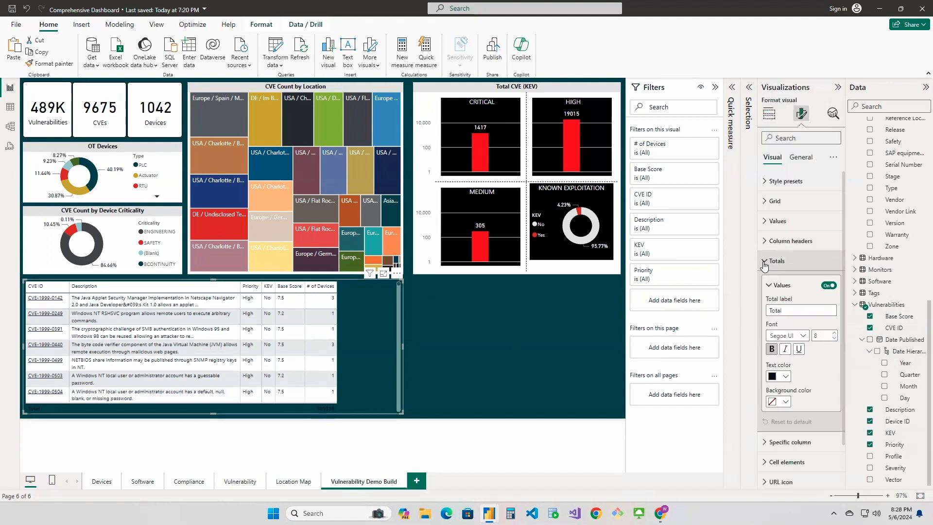
pyautogui.click(831, 286)
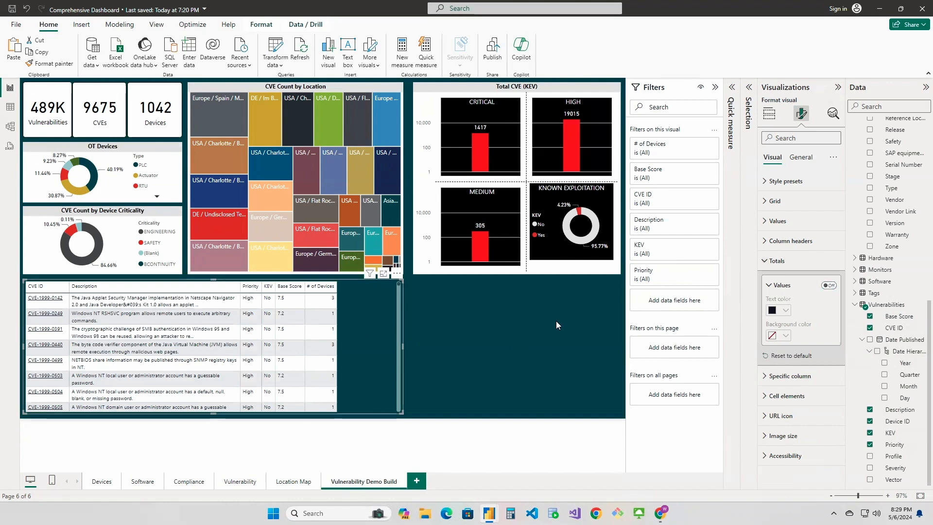
pyautogui.click(772, 261)
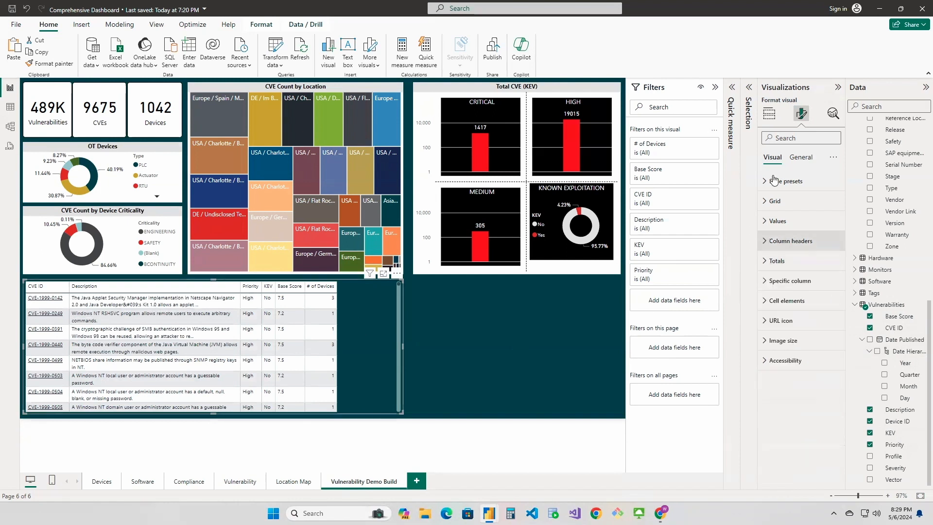
# Enable the CVE table's background at 0% transparency and narrow the table to free space beside it
pyautogui.click(801, 157)
pyautogui.click(777, 222)
pyautogui.click(830, 246)
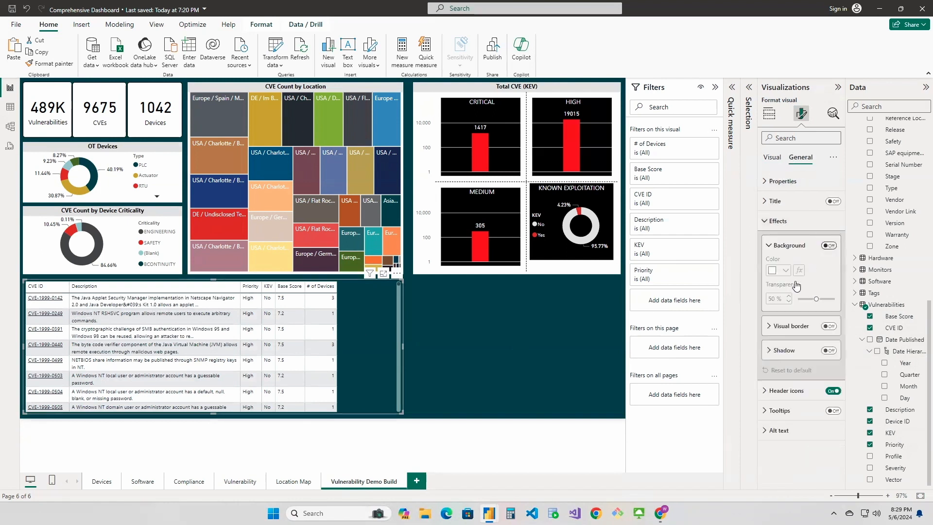
pyautogui.moveTo(817, 298); pyautogui.dragTo(798, 299)
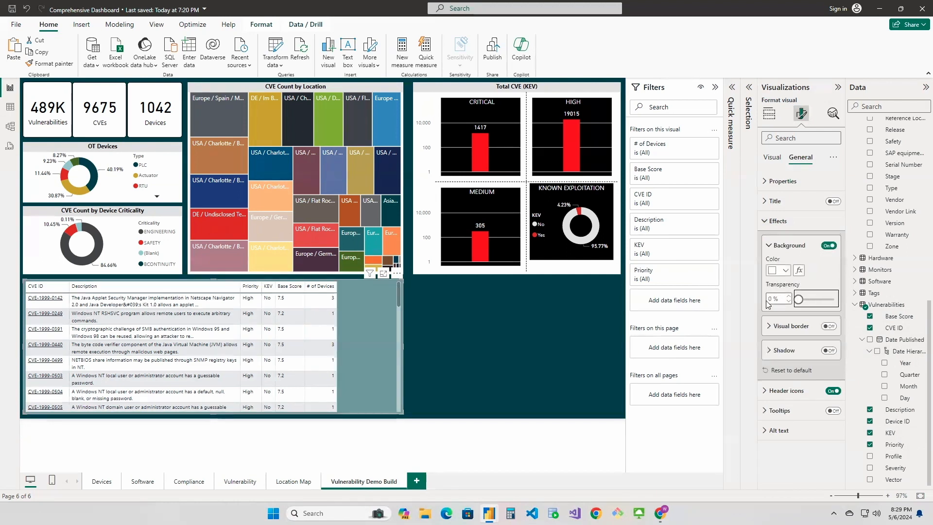
pyautogui.click(467, 306)
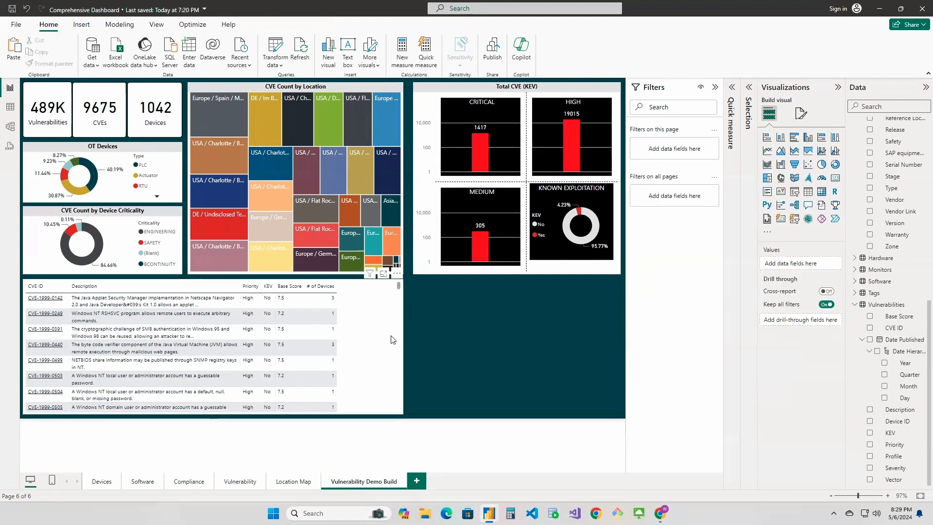
pyautogui.click(403, 345)
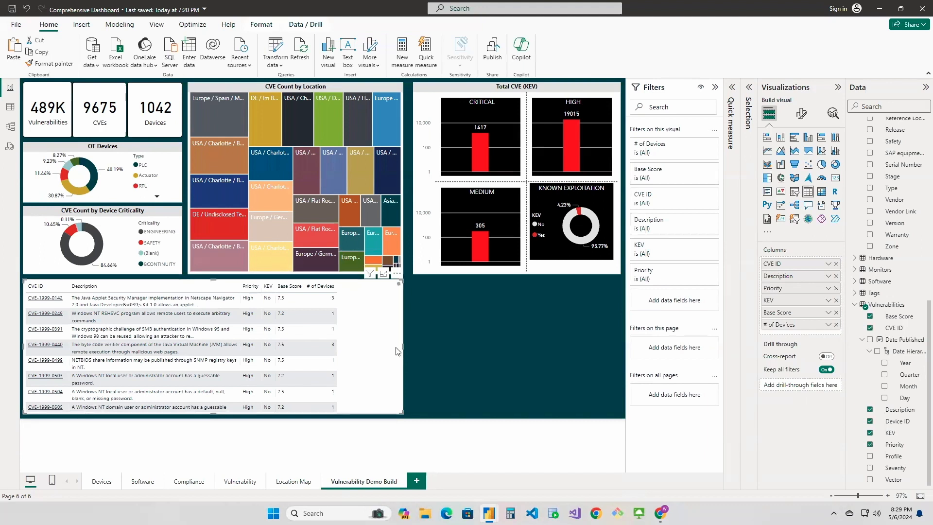
pyautogui.moveTo(402, 345); pyautogui.dragTo(342, 350)
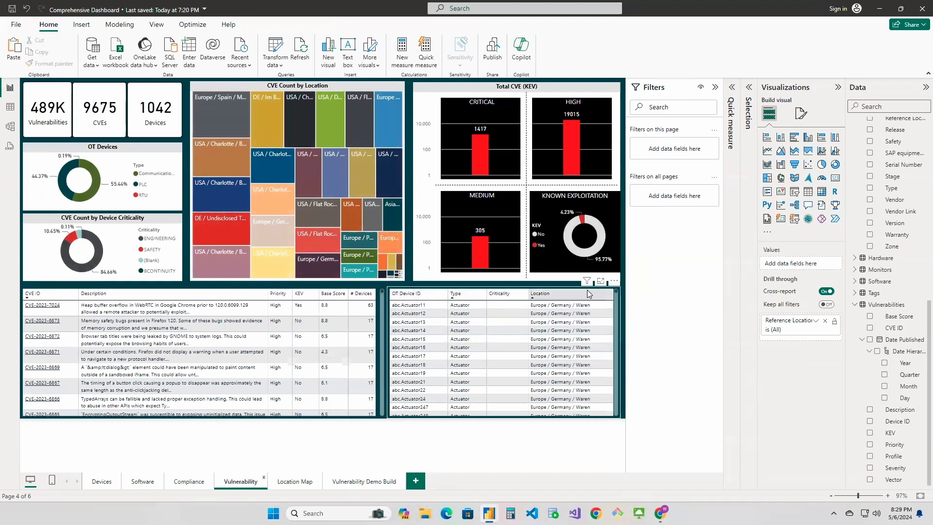
# Copy the OT device table from the Vulnerability page to Vulnerability Demo Build, placing it beneath Total CVE (KEV), level with the CVE table's top
pyautogui.click(616, 302)
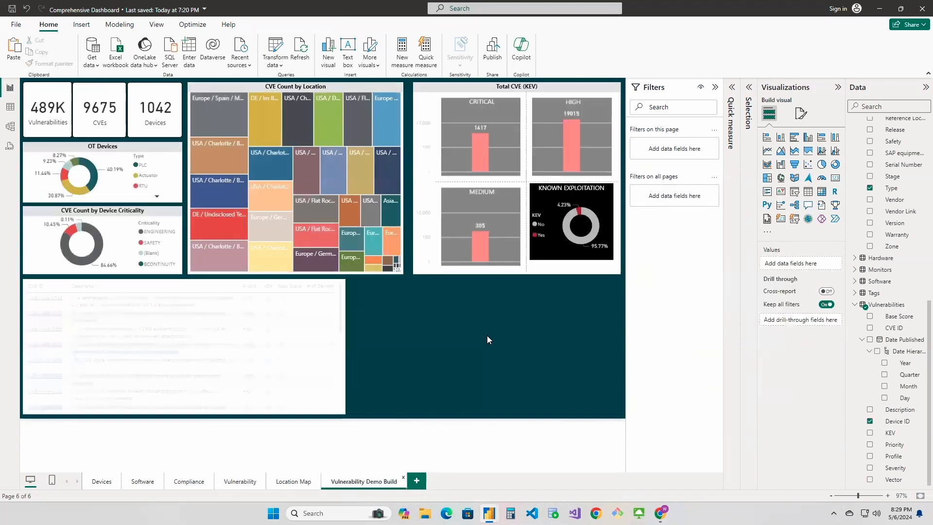
pyautogui.hotkey('ctrl', 'v')
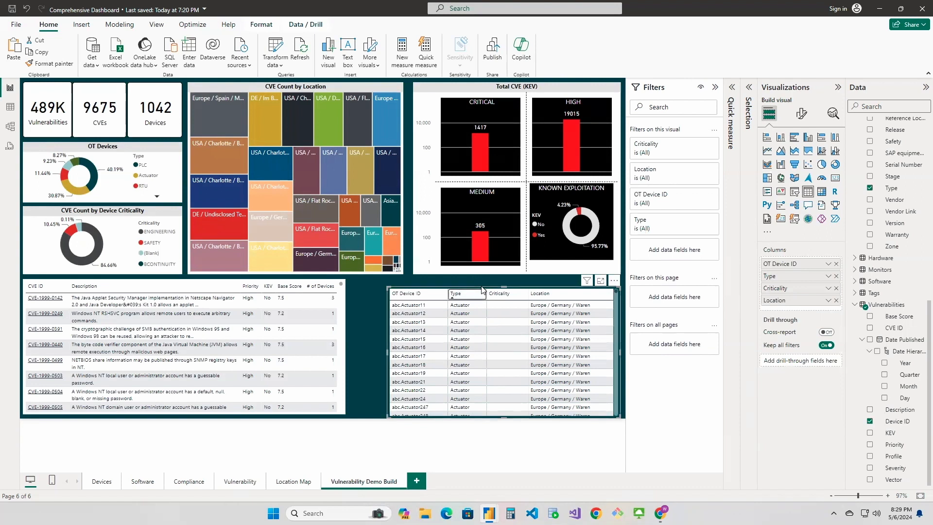
pyautogui.click(531, 289)
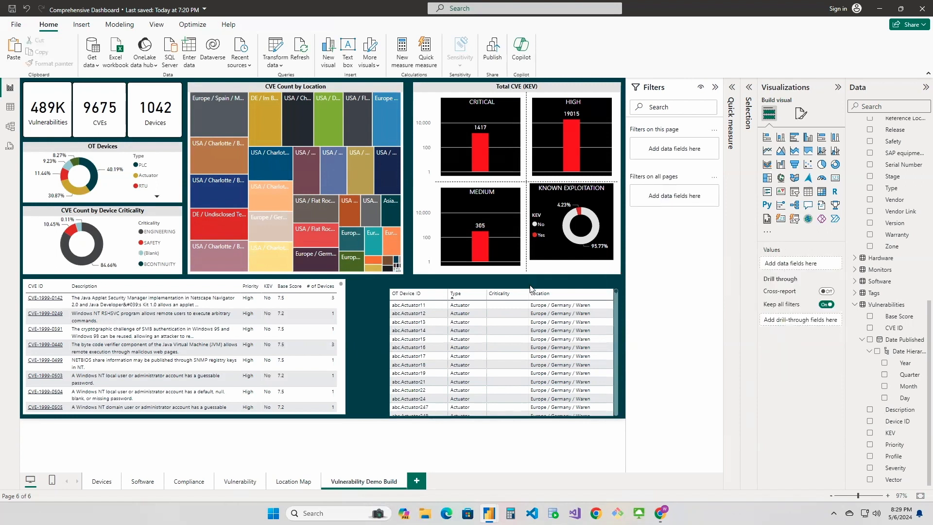
pyautogui.moveTo(522, 296); pyautogui.dragTo(521, 284)
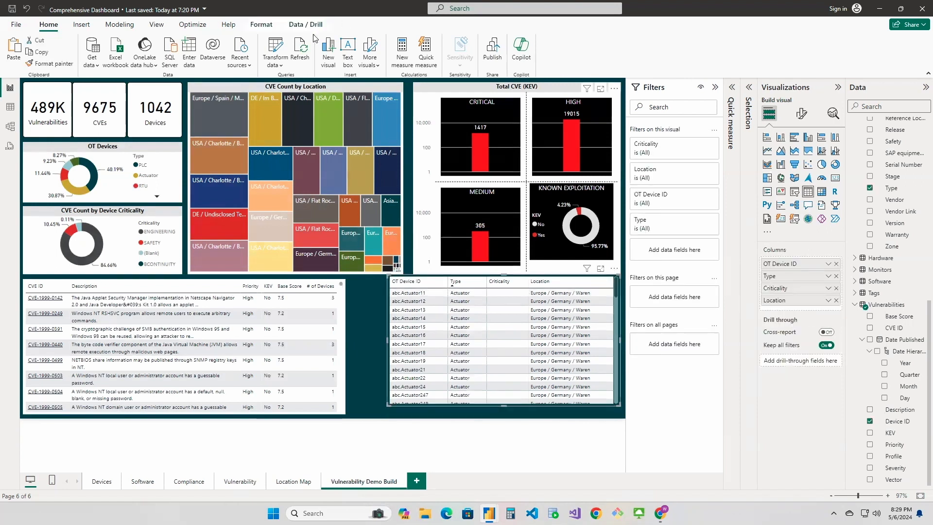
pyautogui.click(155, 26)
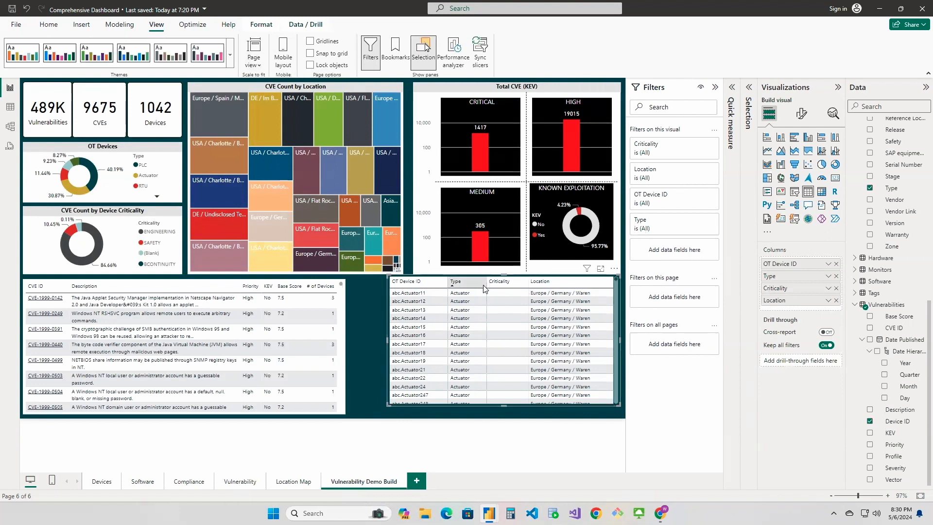
pyautogui.moveTo(521, 278); pyautogui.dragTo(520, 283)
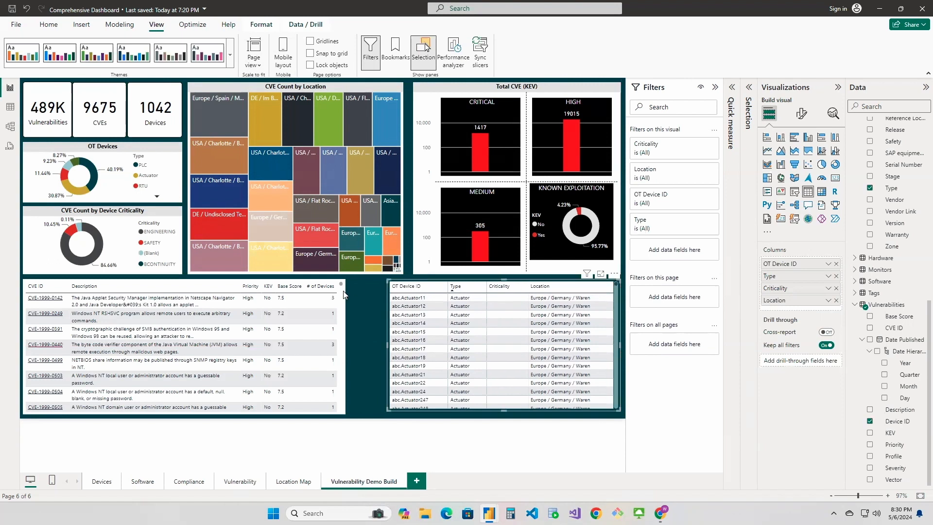
# Widen the CVE table up to the device table's edge and extend the device table's bottom to match the CVE table
pyautogui.click(342, 338)
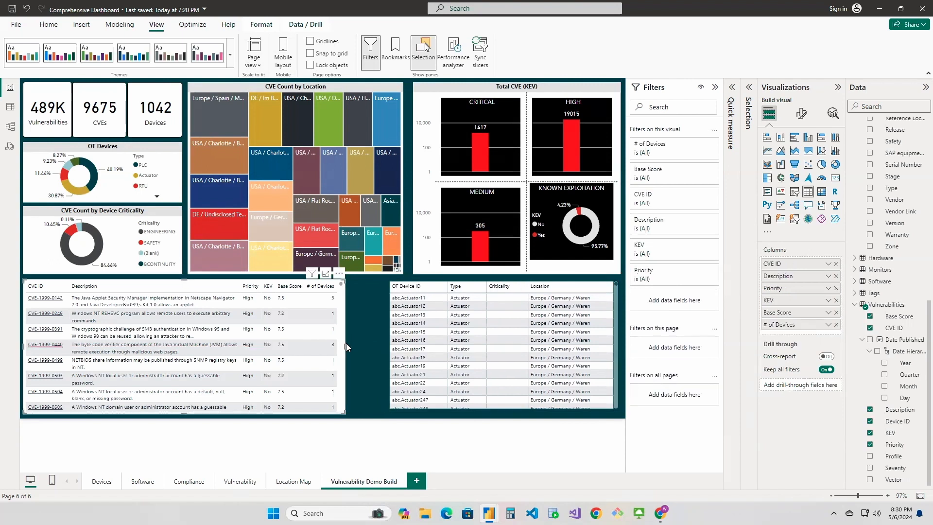
pyautogui.moveTo(344, 347); pyautogui.dragTo(386, 348)
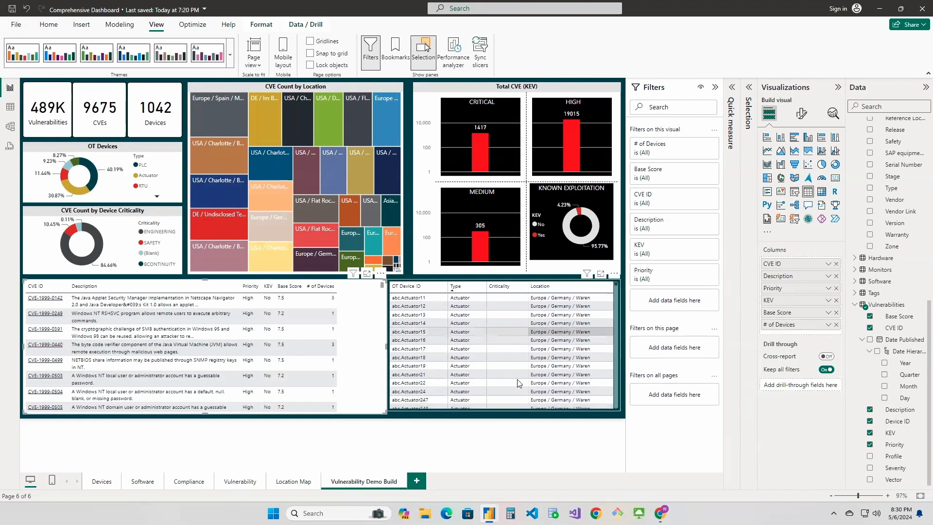
pyautogui.click(501, 409)
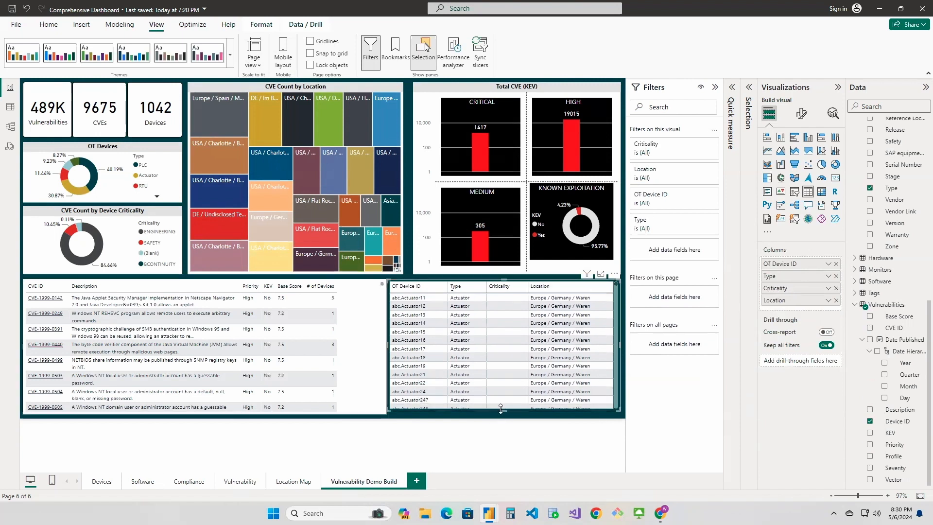
pyautogui.moveTo(503, 415); pyautogui.dragTo(502, 419)
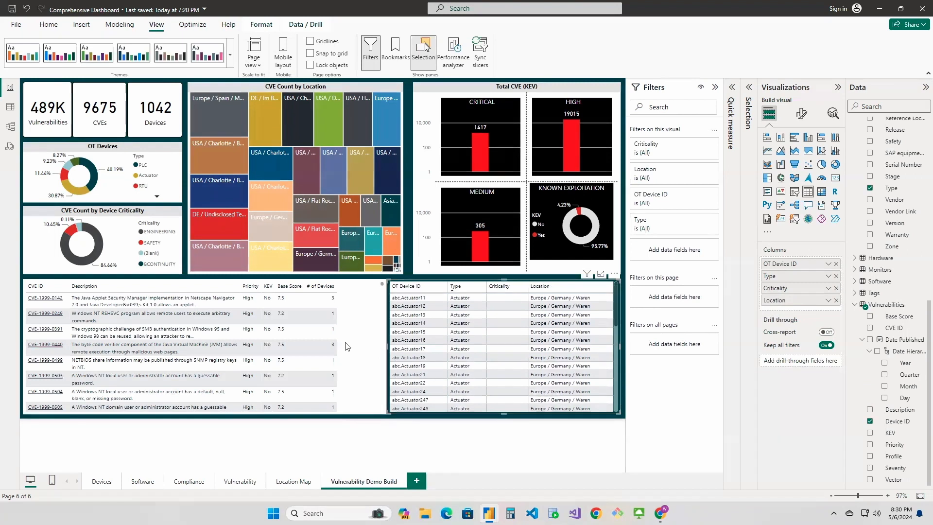
# Adjust the CVE table's column widths, narrowing Base Score and widening Description so that # of Devices reaches the table's edge
pyautogui.click(337, 321)
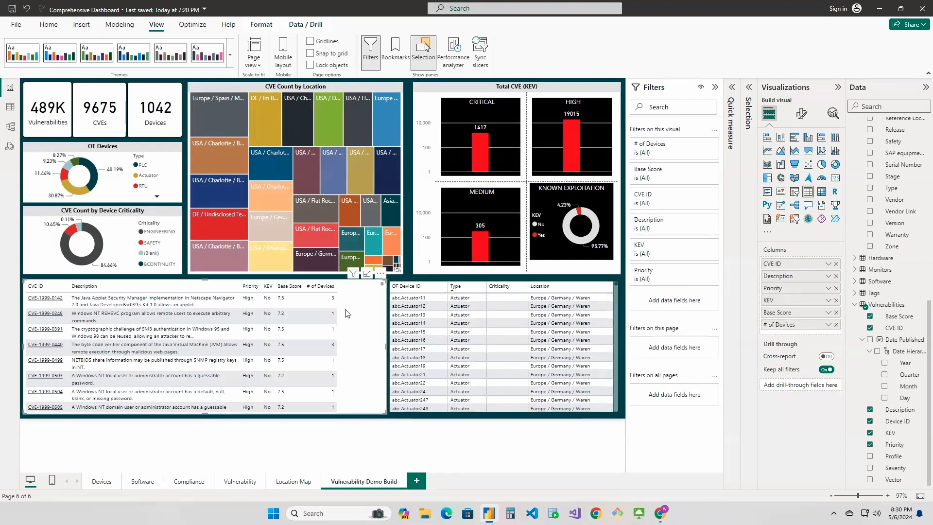
pyautogui.moveTo(337, 285); pyautogui.dragTo(377, 287)
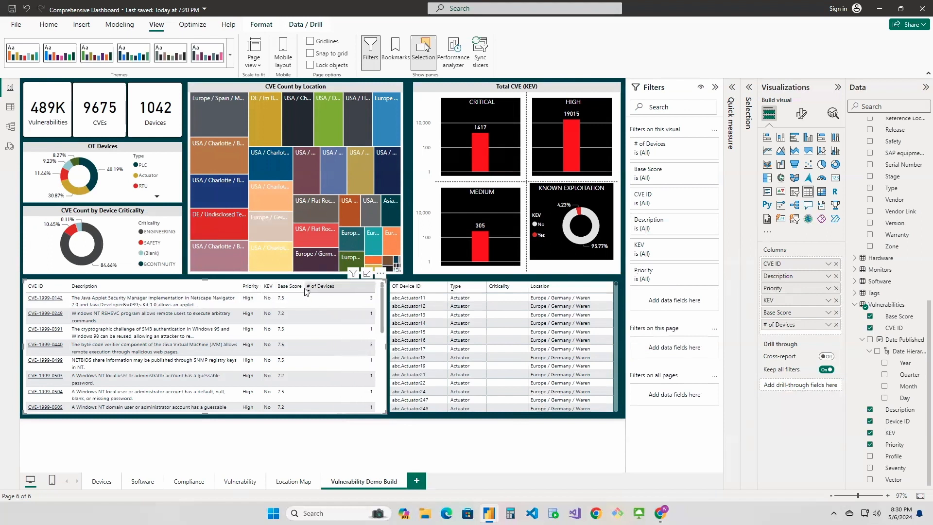
pyautogui.moveTo(306, 286)
pyautogui.mouseDown()
pyautogui.moveTo(347, 287)
pyautogui.moveTo(280, 290)
pyautogui.moveTo(301, 290)
pyautogui.mouseUp()
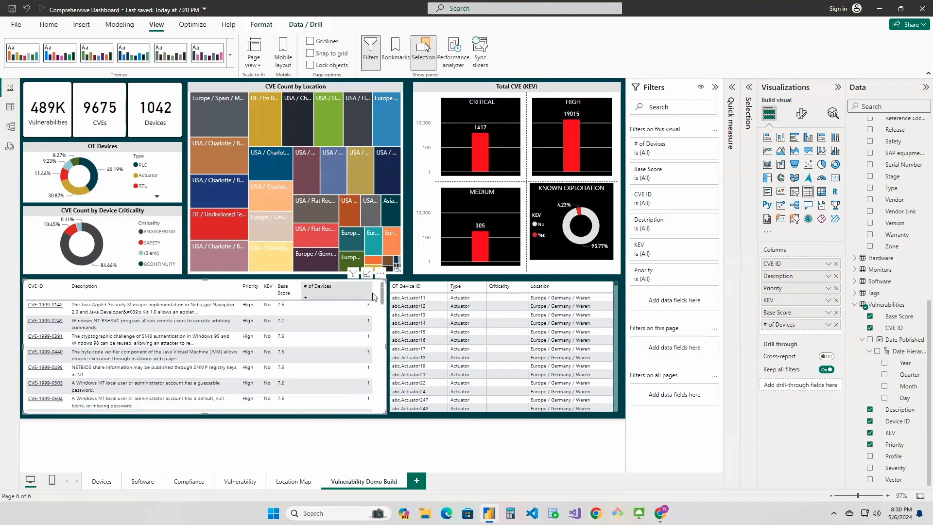
pyautogui.moveTo(370, 293); pyautogui.dragTo(335, 295)
pyautogui.moveTo(241, 291); pyautogui.dragTo(283, 290)
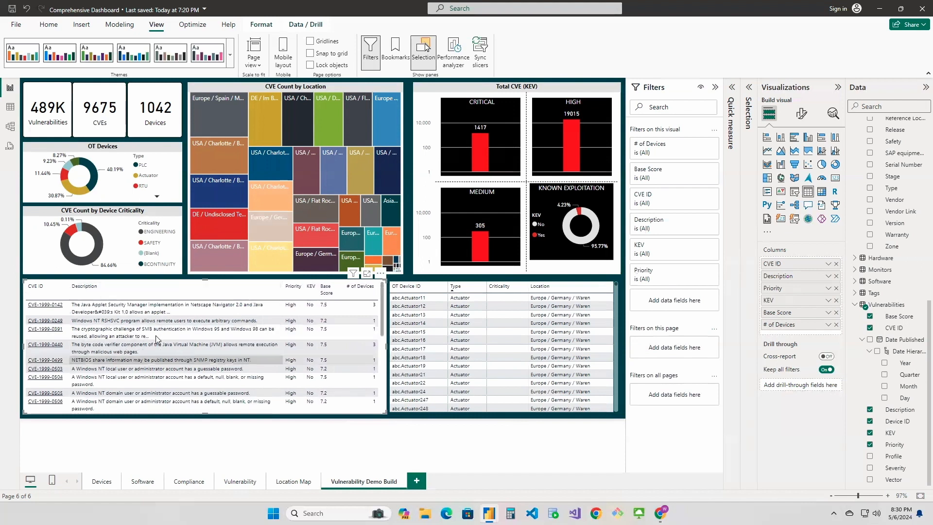
pyautogui.scroll(-1, 140, 345)
pyautogui.scroll(1, 142, 349)
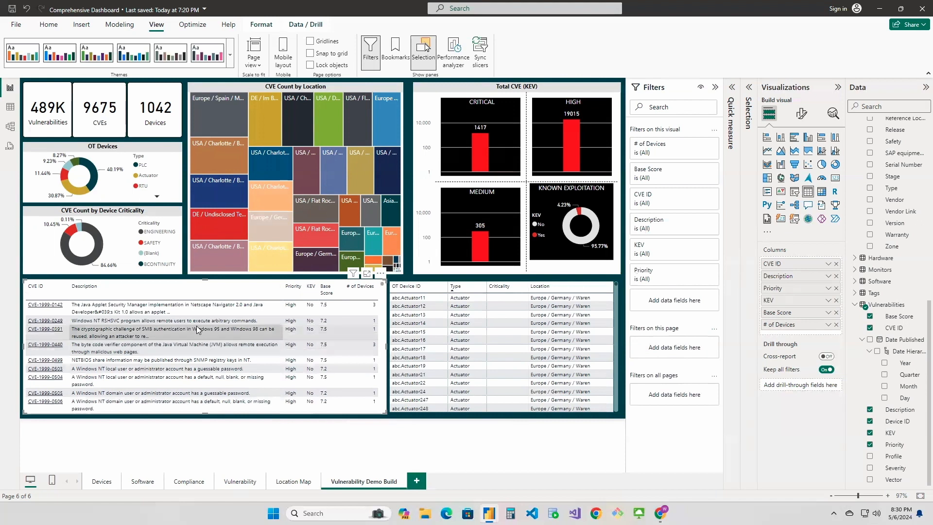
# Check the summarization option of the OT Device ID field in the device table without changing it
pyautogui.click(561, 290)
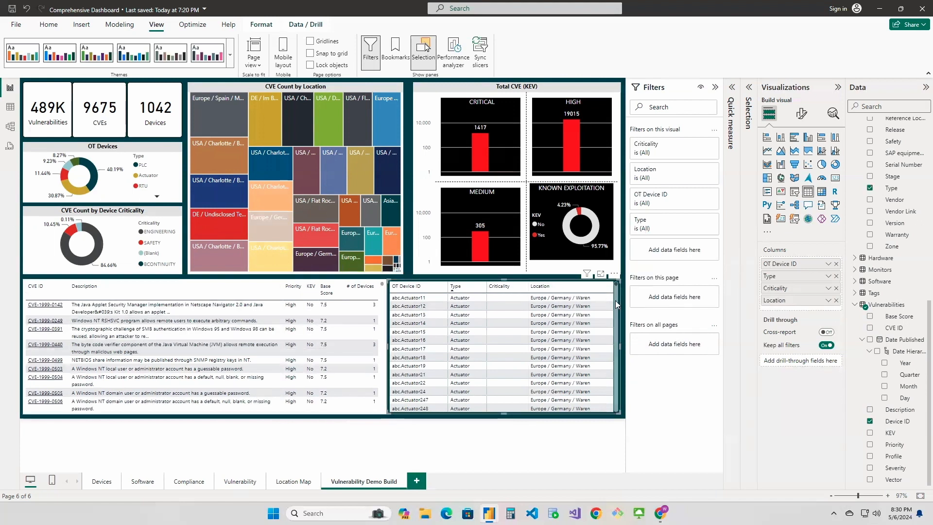
pyautogui.click(828, 265)
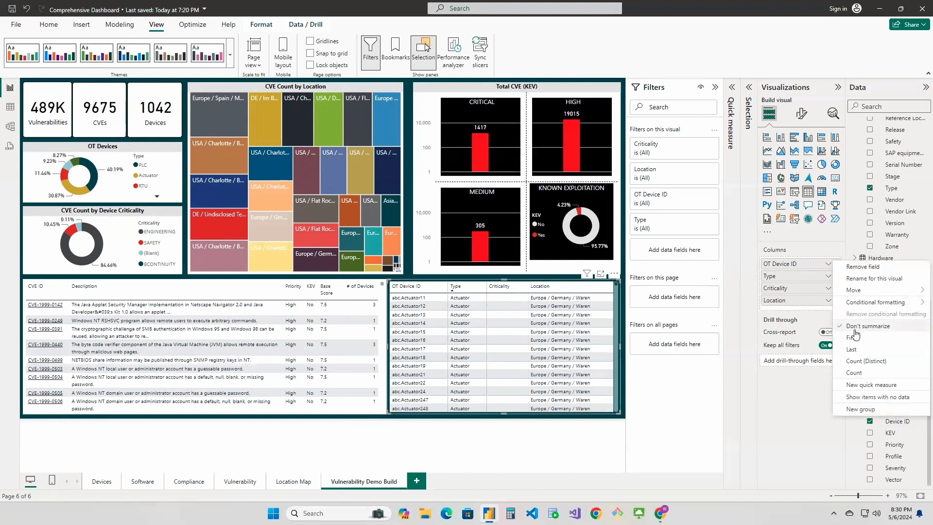
pyautogui.click(793, 395)
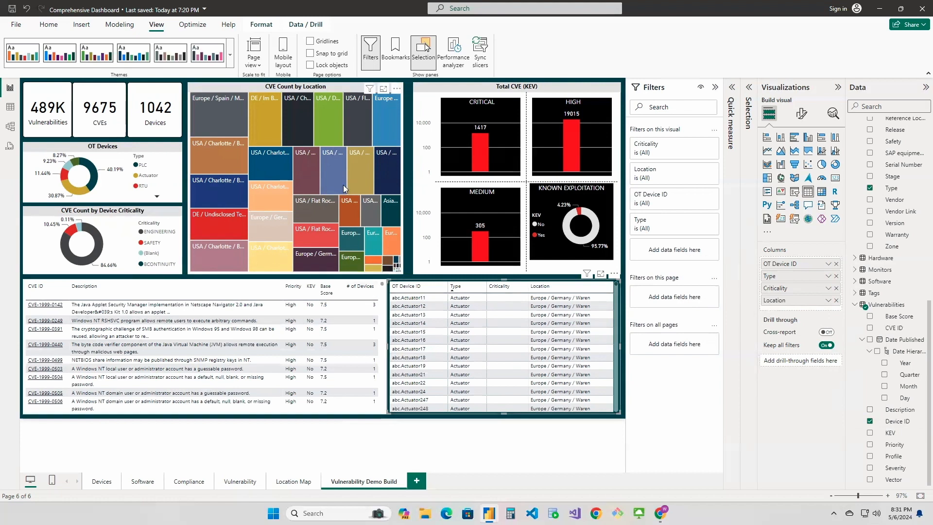
# Test the treemap's cross-filtering with several locations, including USA / Charlotte / Building D, Building F and Flat Rock, and clear the selection
pyautogui.click(213, 183)
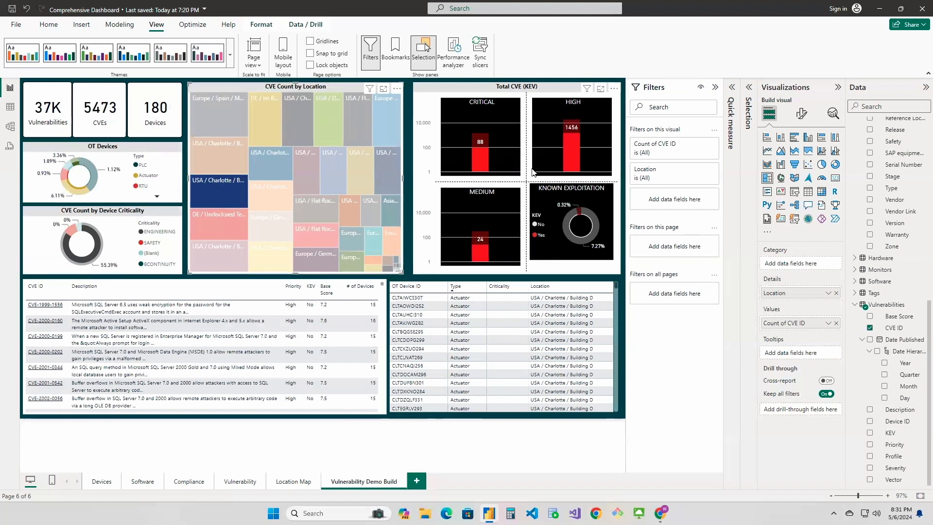
pyautogui.click(272, 165)
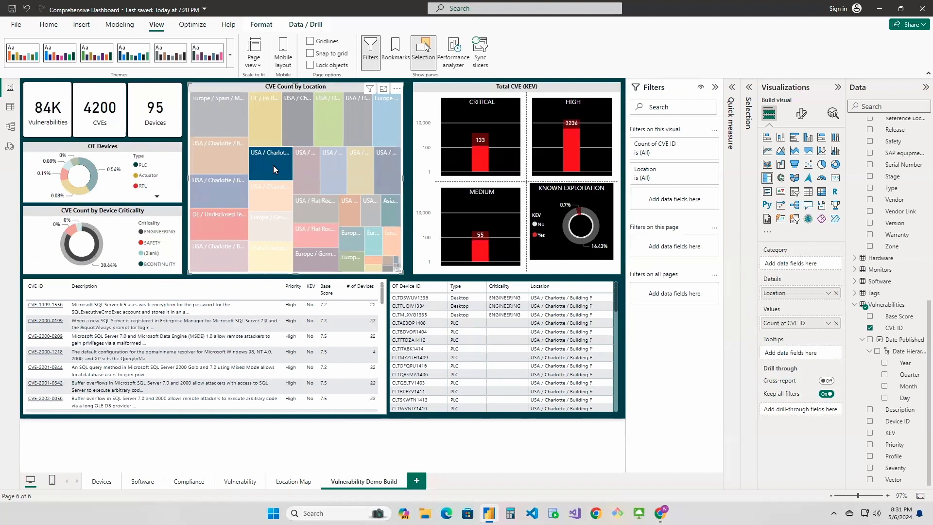
pyautogui.click(272, 193)
pyautogui.click(362, 115)
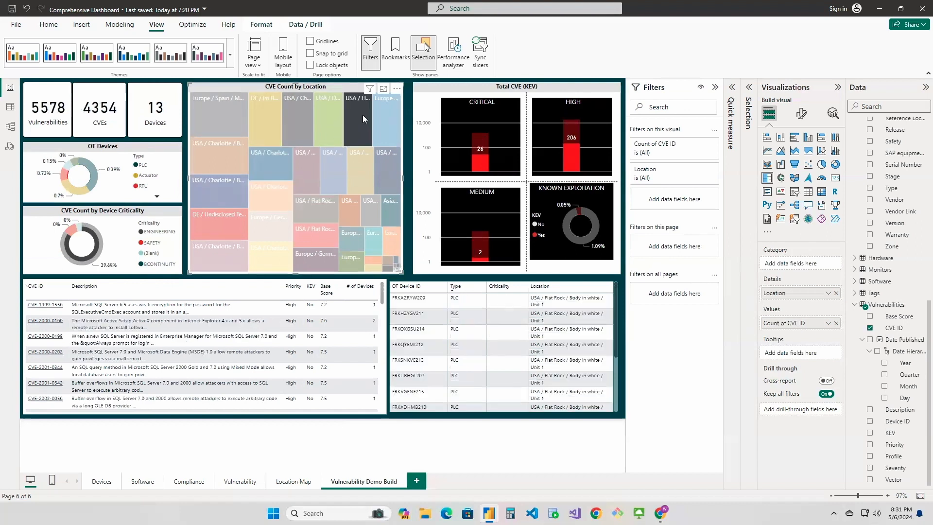
pyautogui.scroll(-2, 478, 340)
pyautogui.scroll(2, 510, 338)
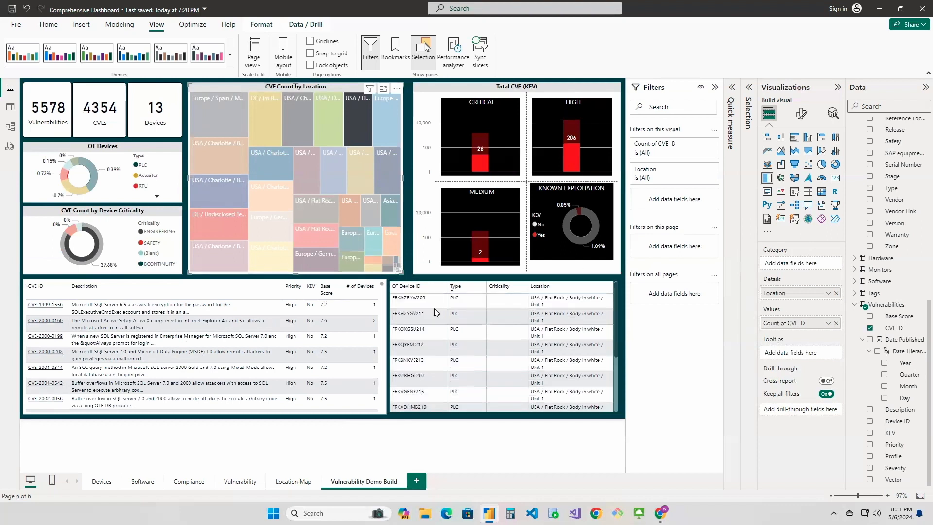
pyautogui.click(357, 115)
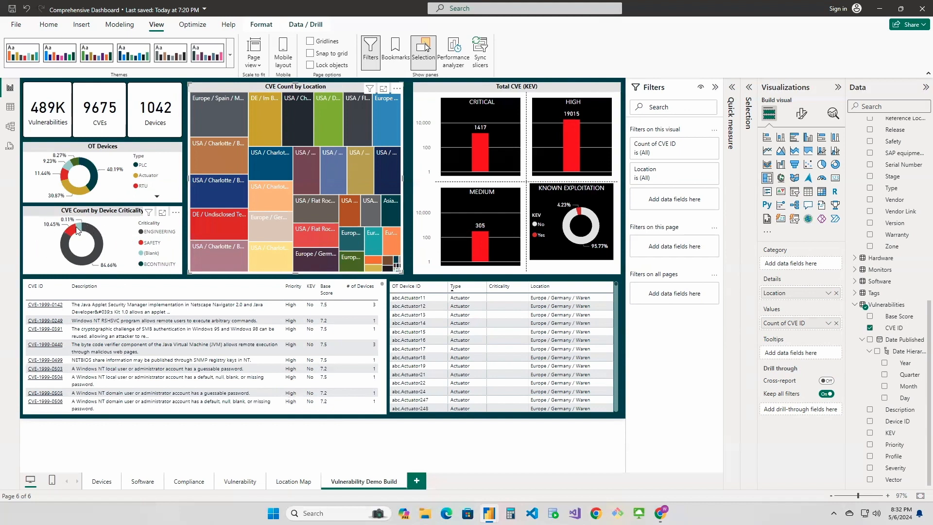
# Test the device criticality donut's cross-filtering with ENGINEERING, SAFETY and BCONTINUITY, and clear the selection
pyautogui.click(154, 234)
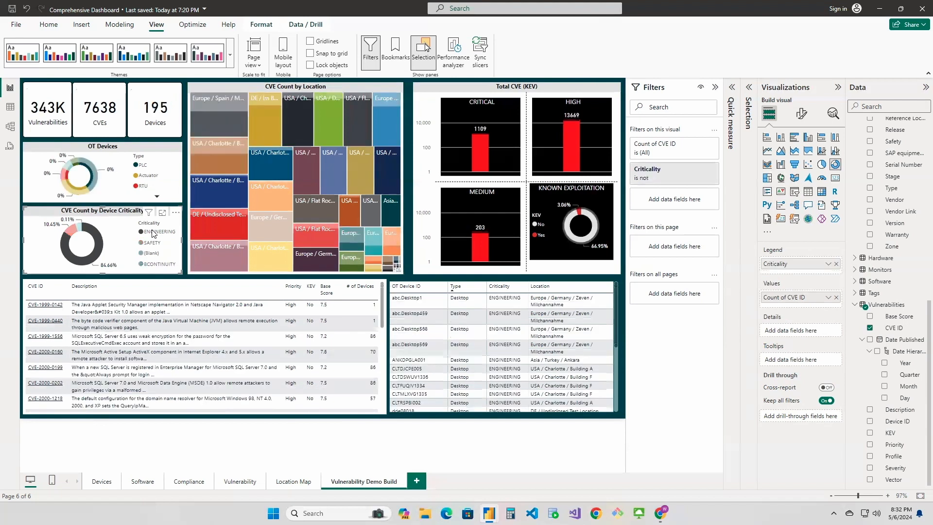
pyautogui.click(154, 243)
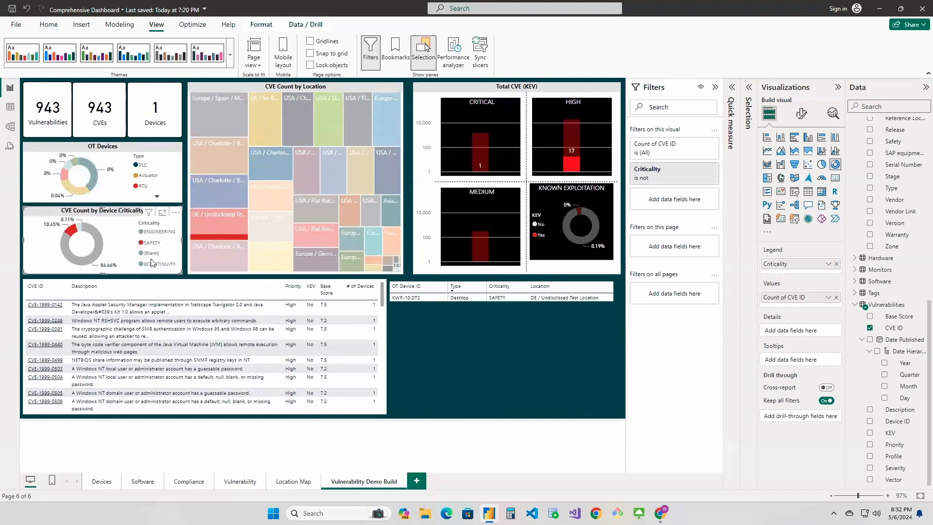
pyautogui.click(154, 265)
pyautogui.click(153, 266)
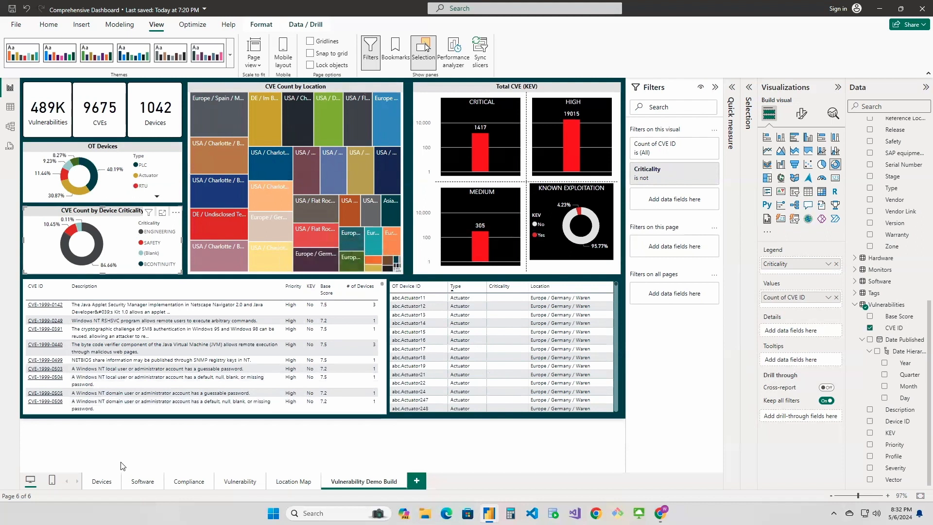
# Examine the Reference Location map and the Location Filter slicer on the Devices page
pyautogui.click(102, 482)
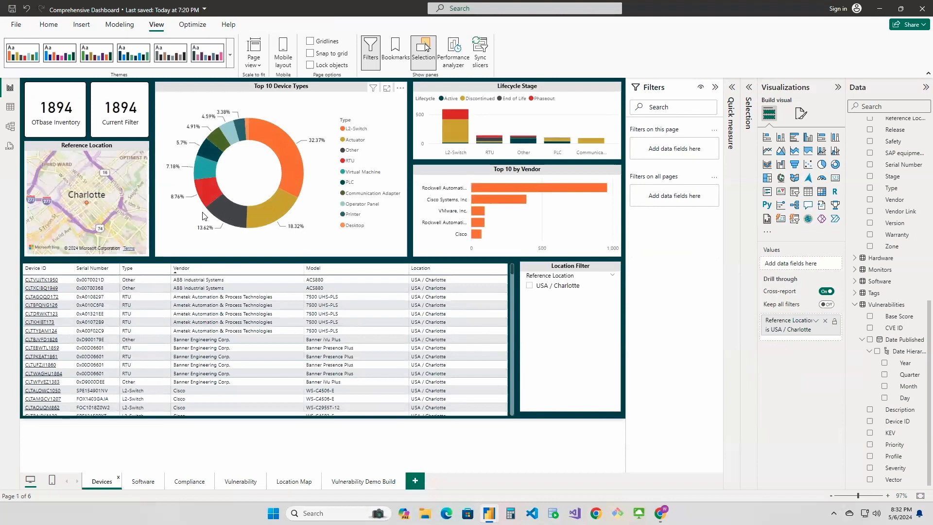
pyautogui.click(87, 203)
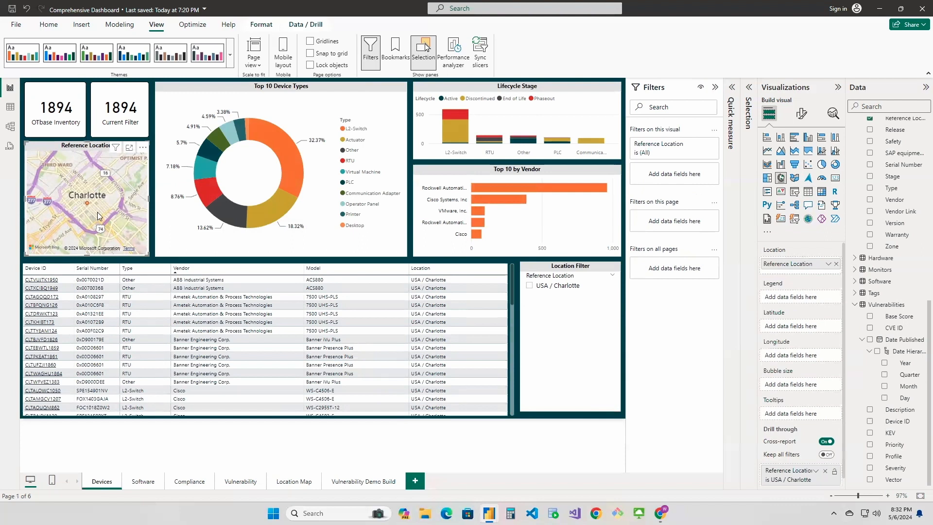
pyautogui.click(600, 333)
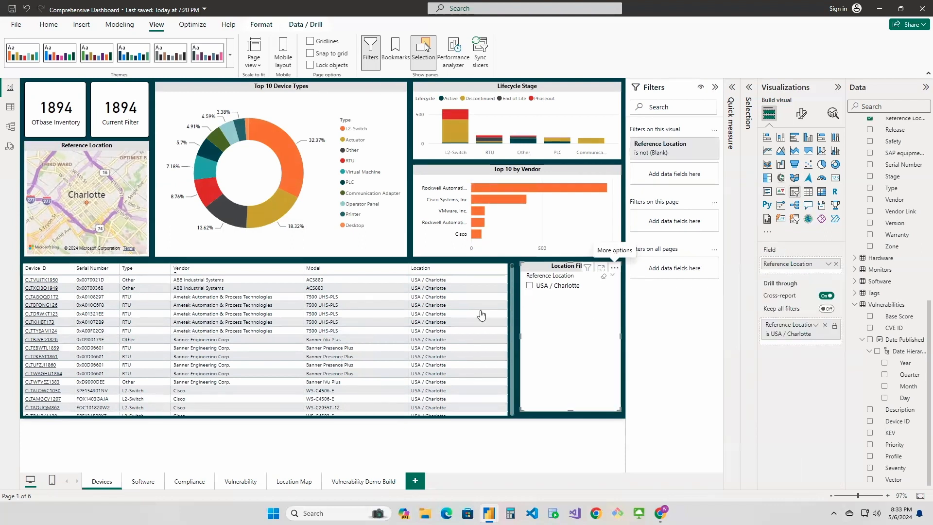
# Test the Compliance page's Policy slicer with Standard Operator Station and Outdated OS, clear it, and return to Vulnerability Demo Build
pyautogui.click(186, 481)
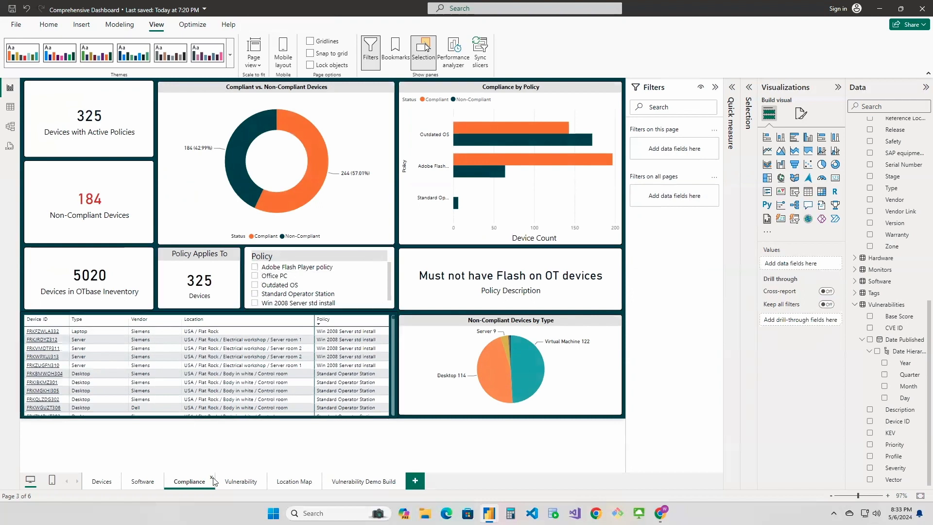
pyautogui.click(254, 295)
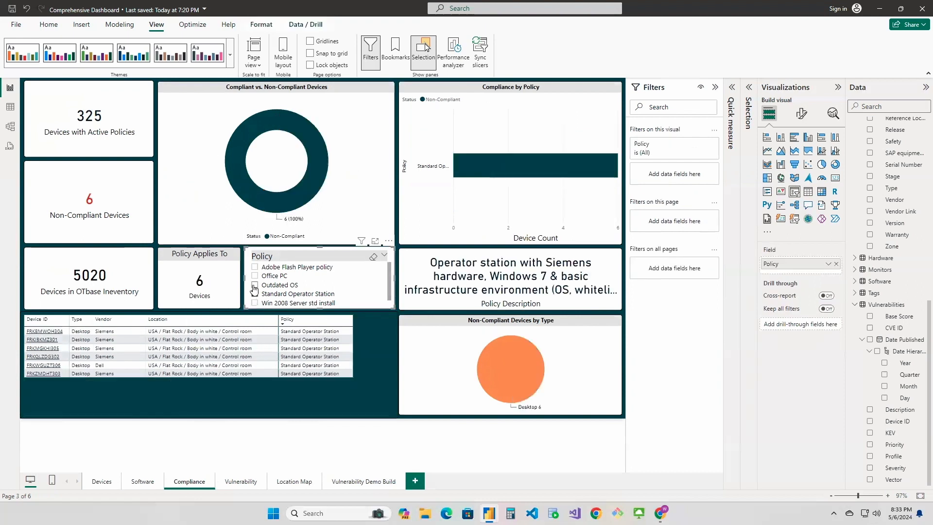
pyautogui.click(255, 286)
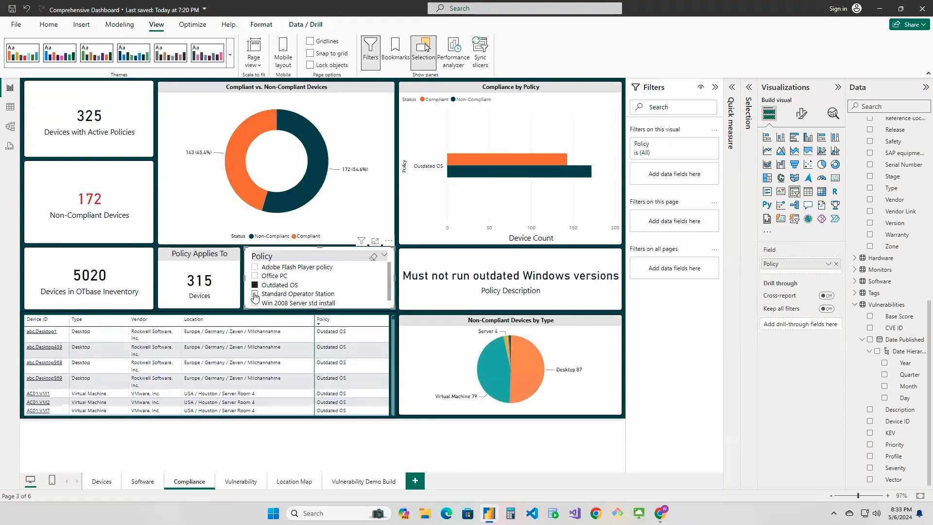
pyautogui.click(255, 294)
pyautogui.click(255, 286)
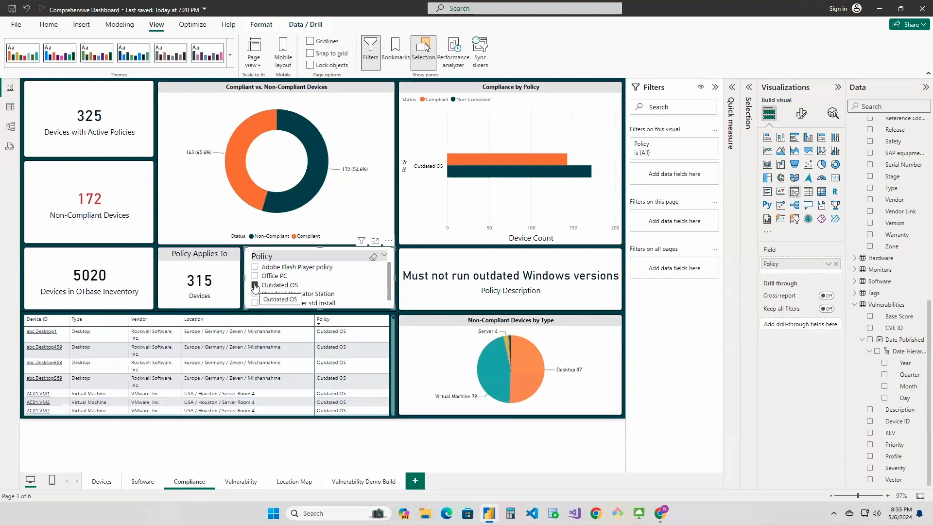
pyautogui.click(255, 286)
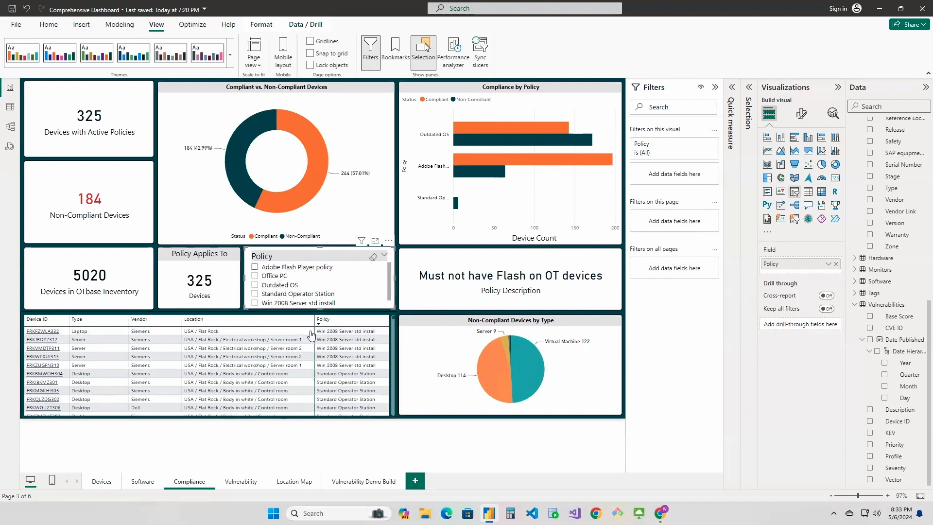
pyautogui.click(355, 484)
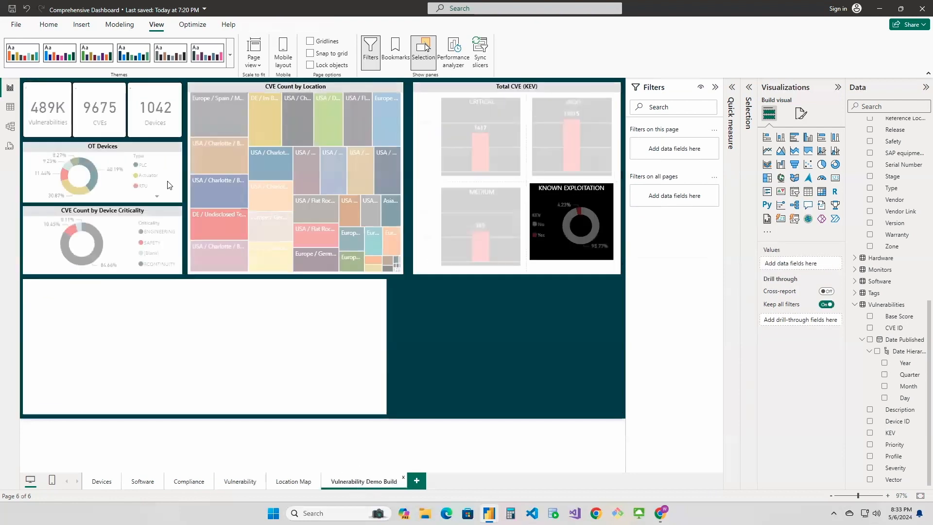